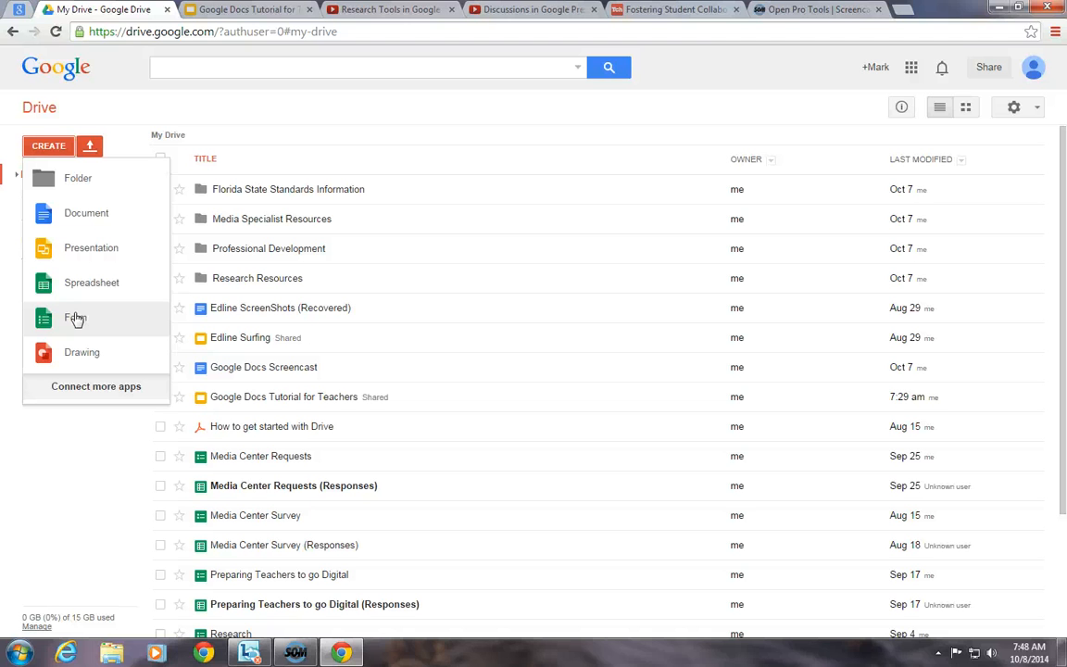
- Make a new 'The Classes I Teach' folder in My Drive and open it
left_click(81, 188)
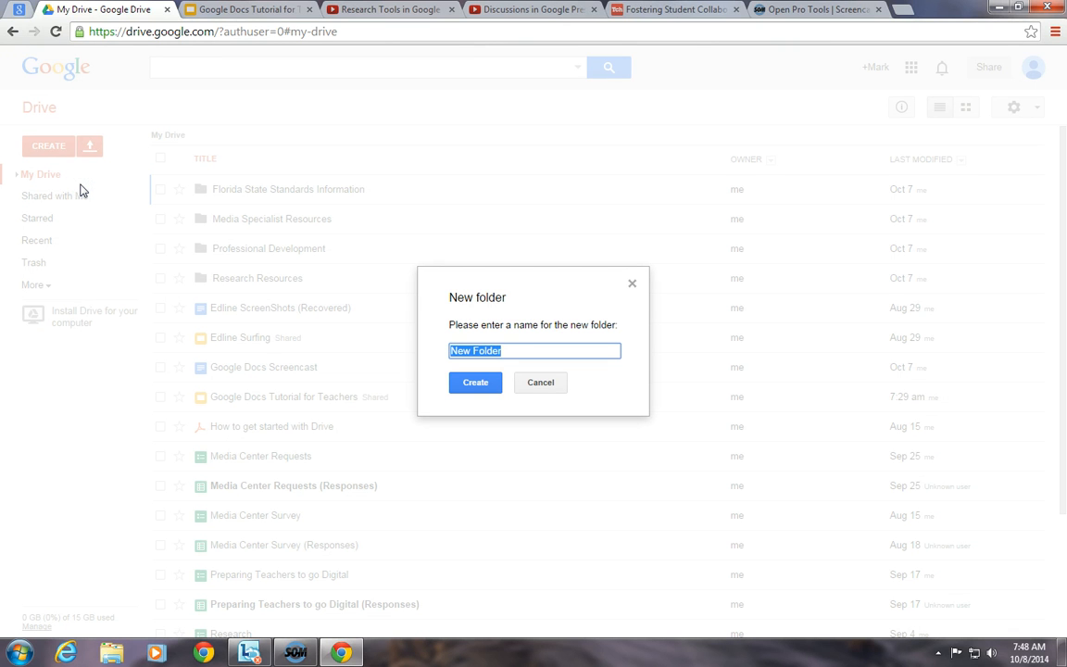
type("The Classes I Teach")
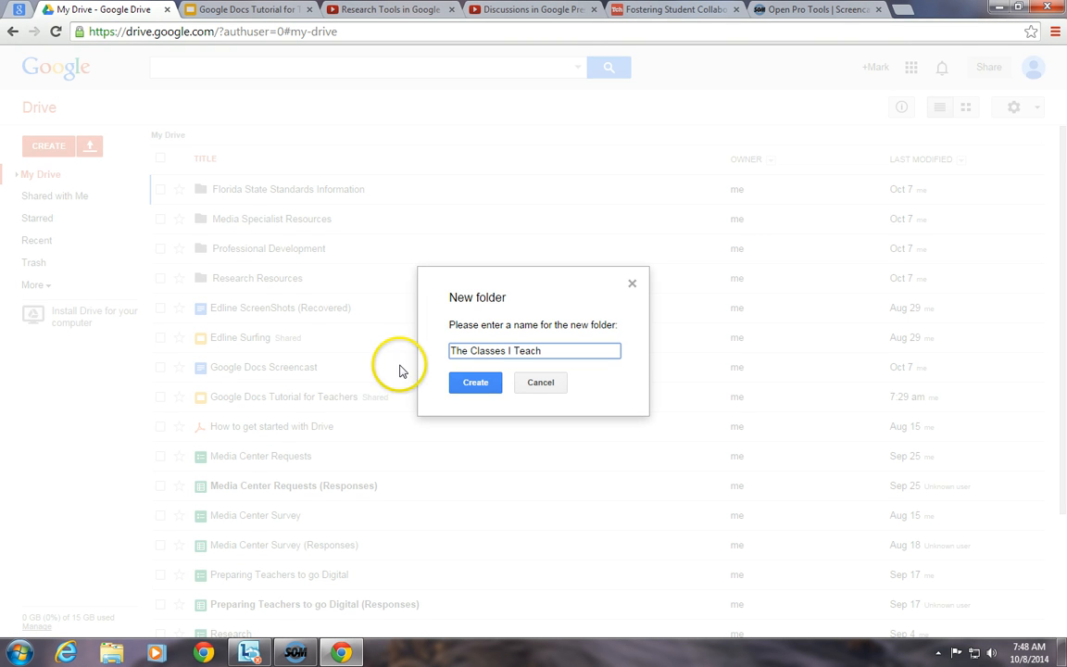
left_click(475, 381)
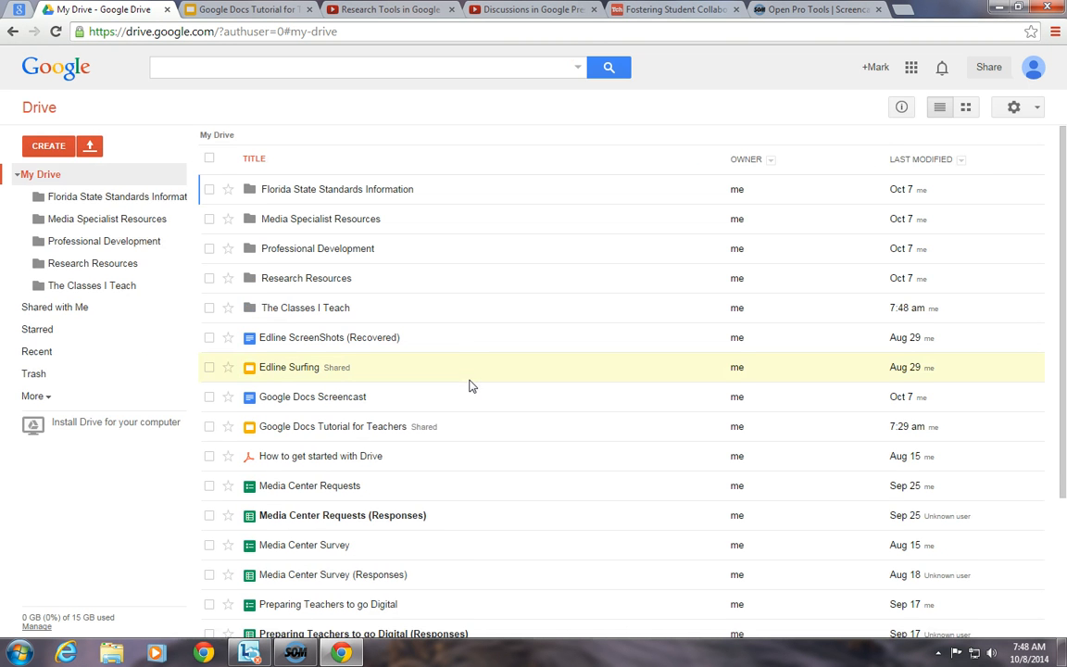
left_click(302, 315)
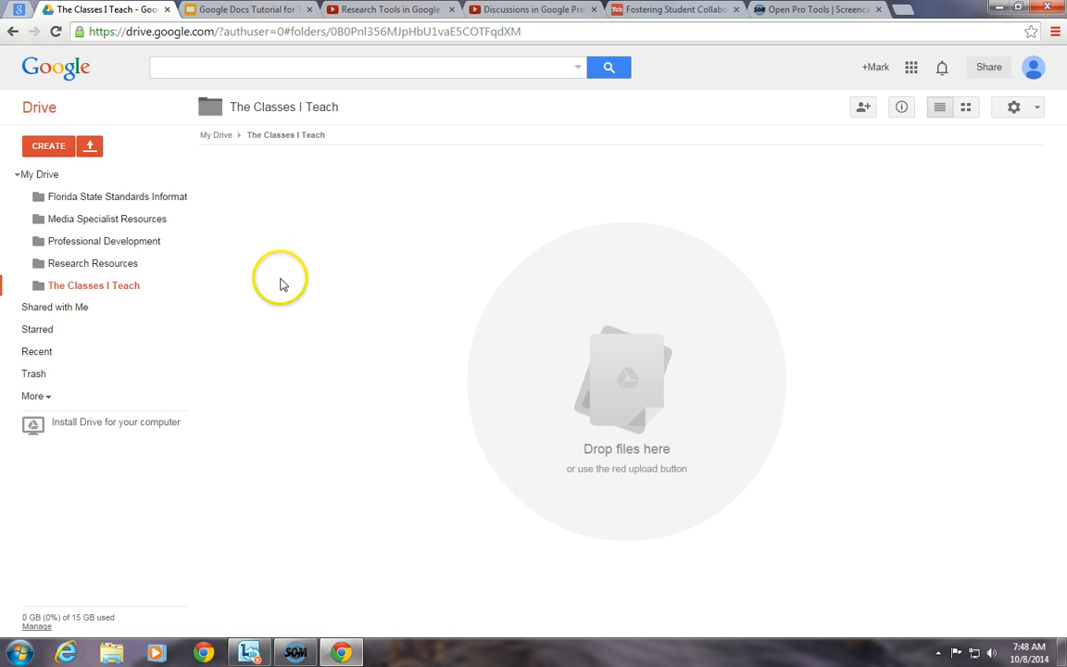
- Create the folders 'Period 1 Language Arts' and 'Period 2 Science'
left_click(61, 148)
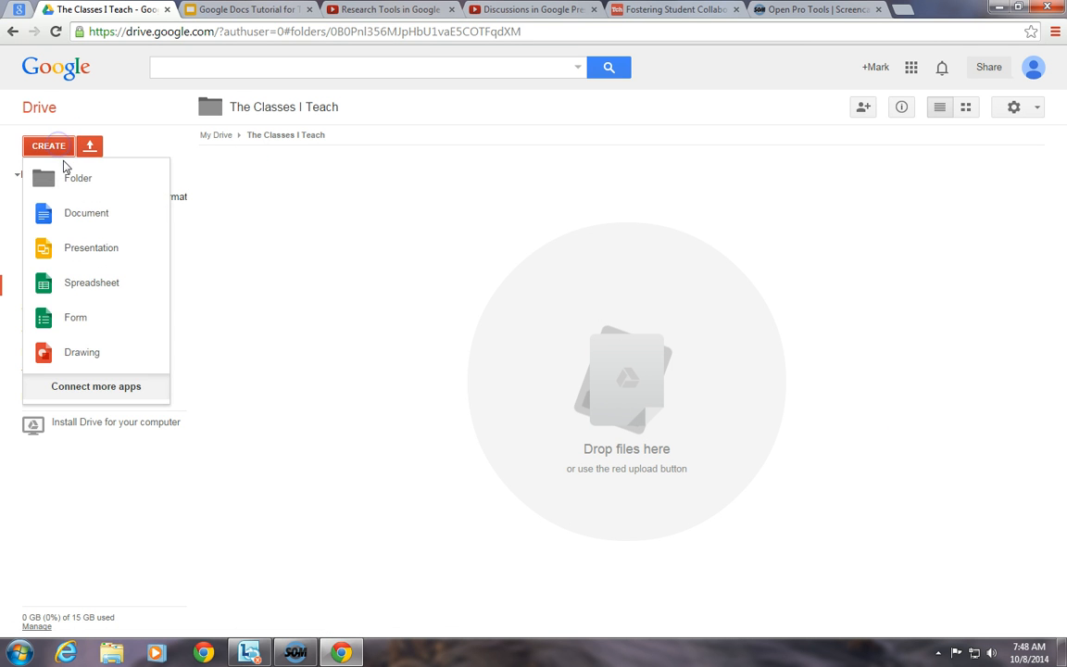
left_click(67, 177)
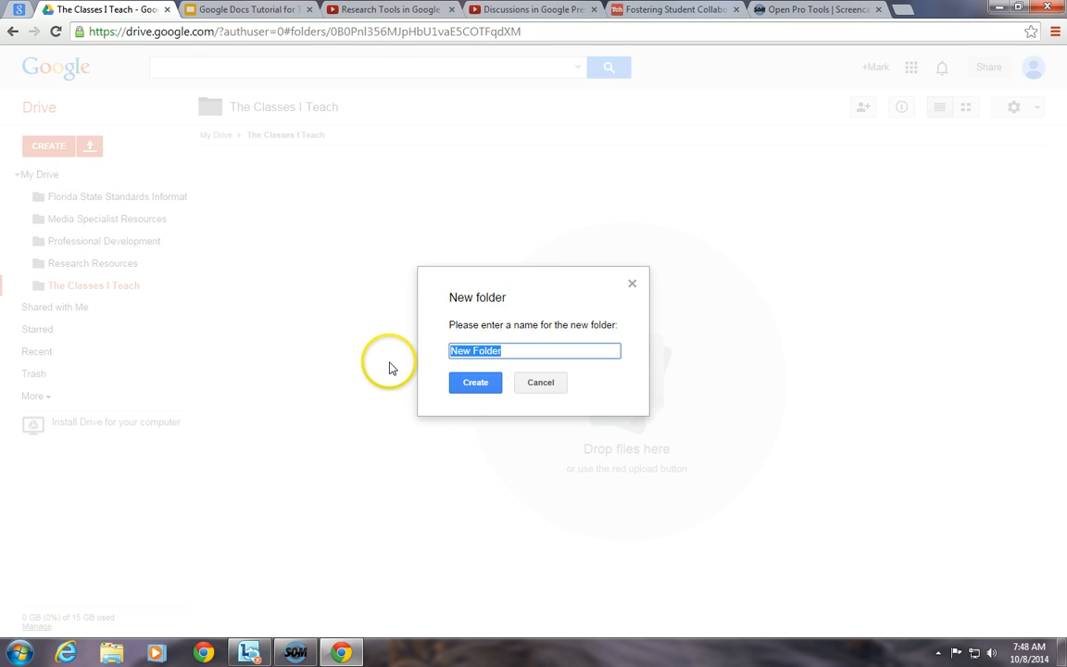
type("Period 1 Languag")
key("BackSpace")
key("BackSpace")
type("age Ar")
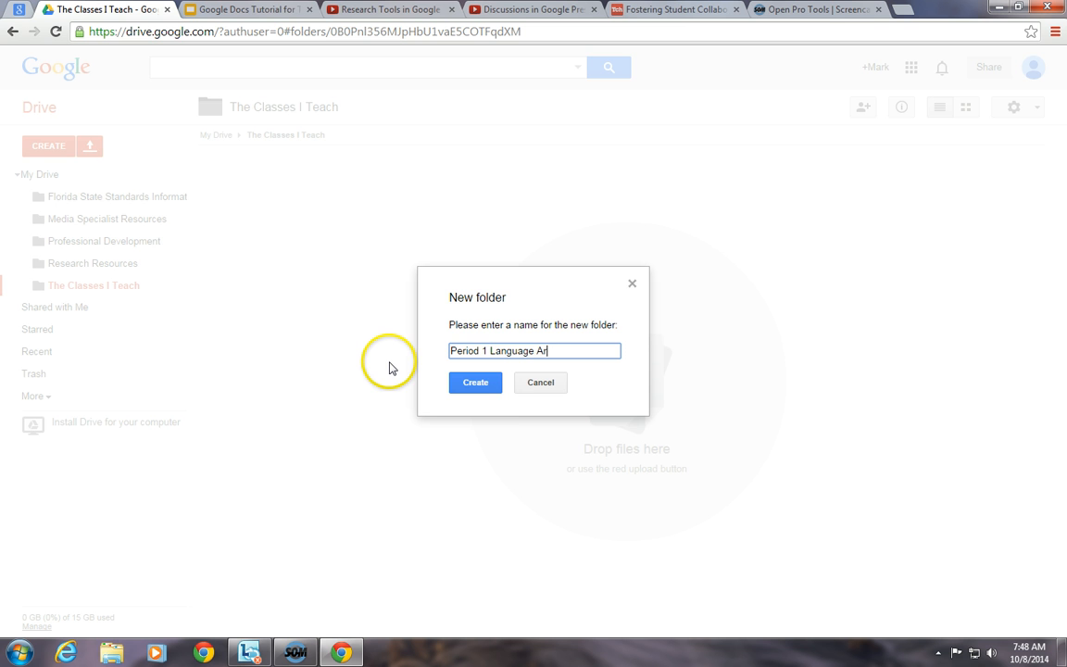
type("ts")
left_click(476, 384)
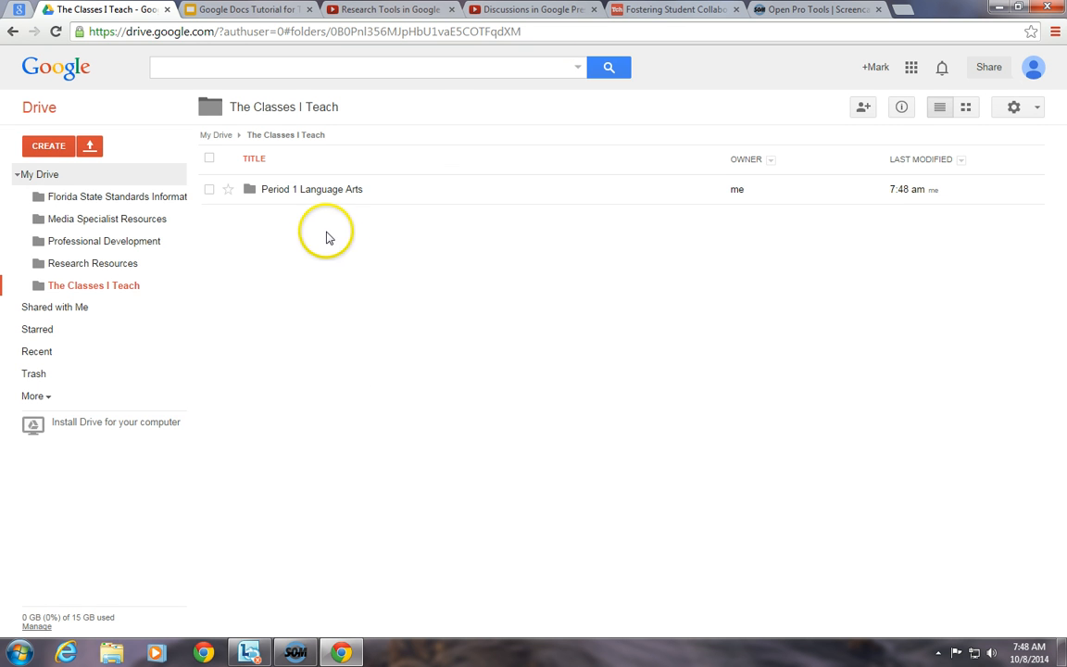
left_click(51, 146)
left_click(68, 174)
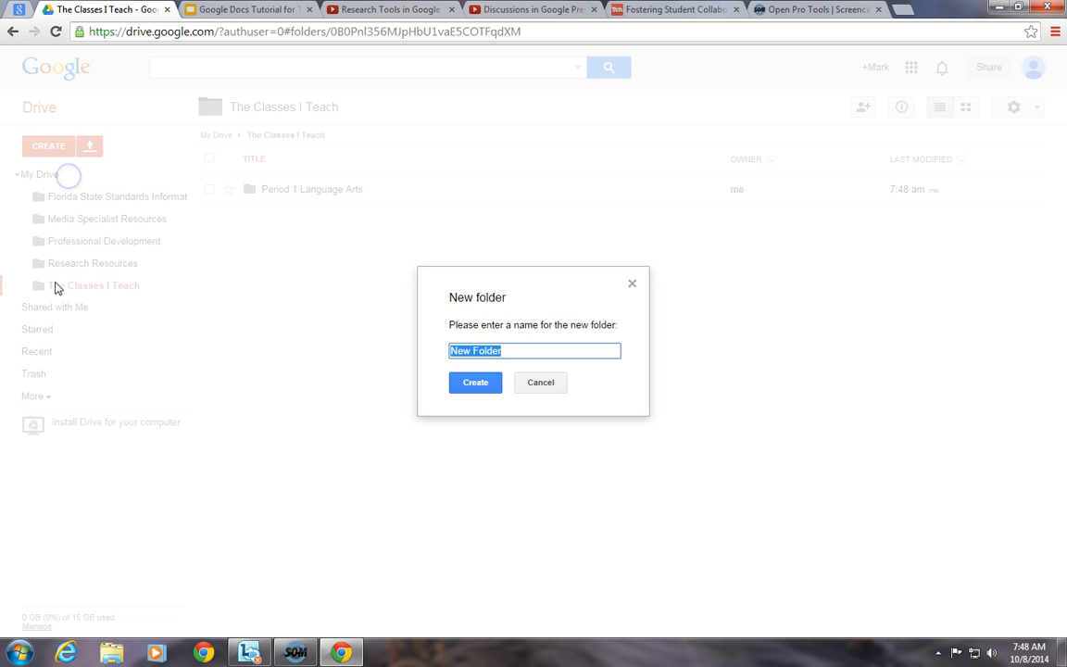
type("Period 2 ")
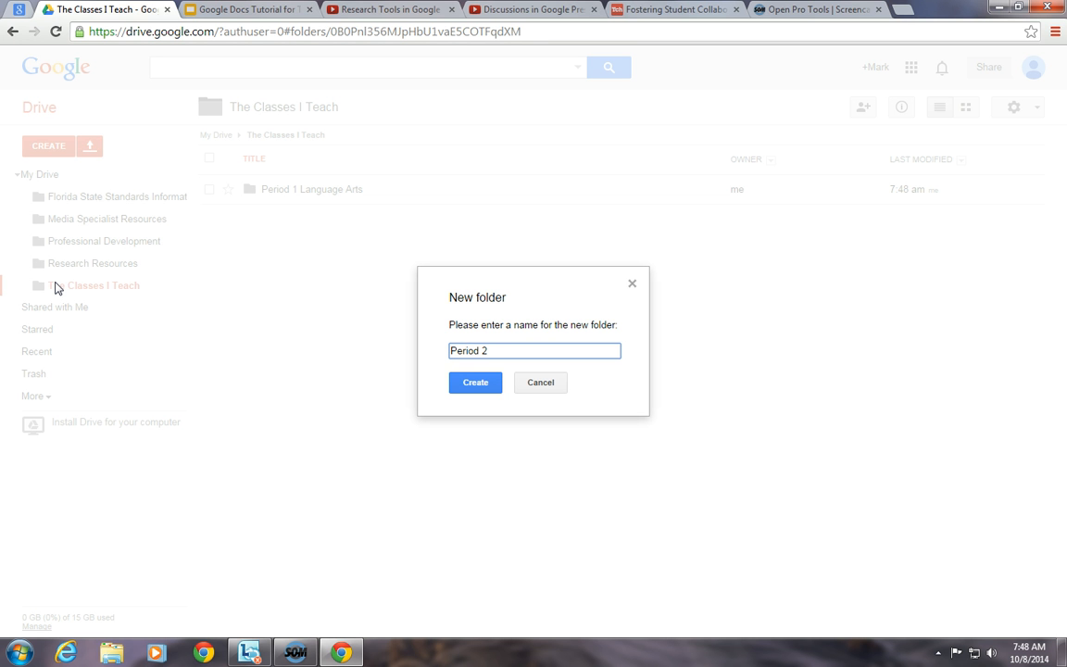
type("Science")
left_click(460, 383)
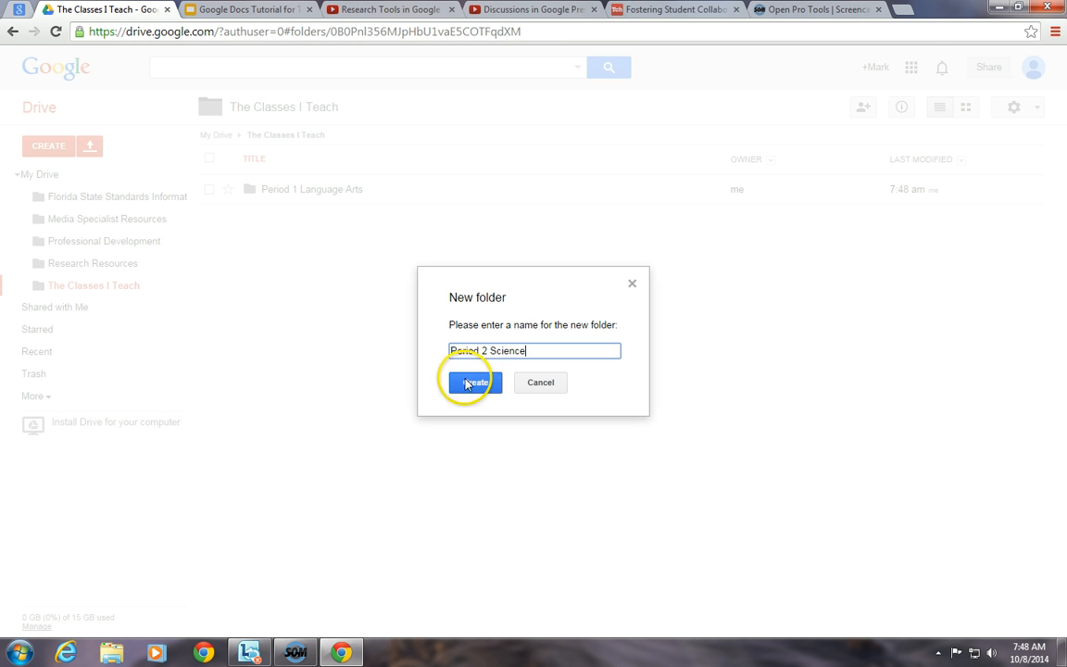
- Create the folders 'Period 3 Social Studies' and 'Period 4 Math'
left_click(42, 146)
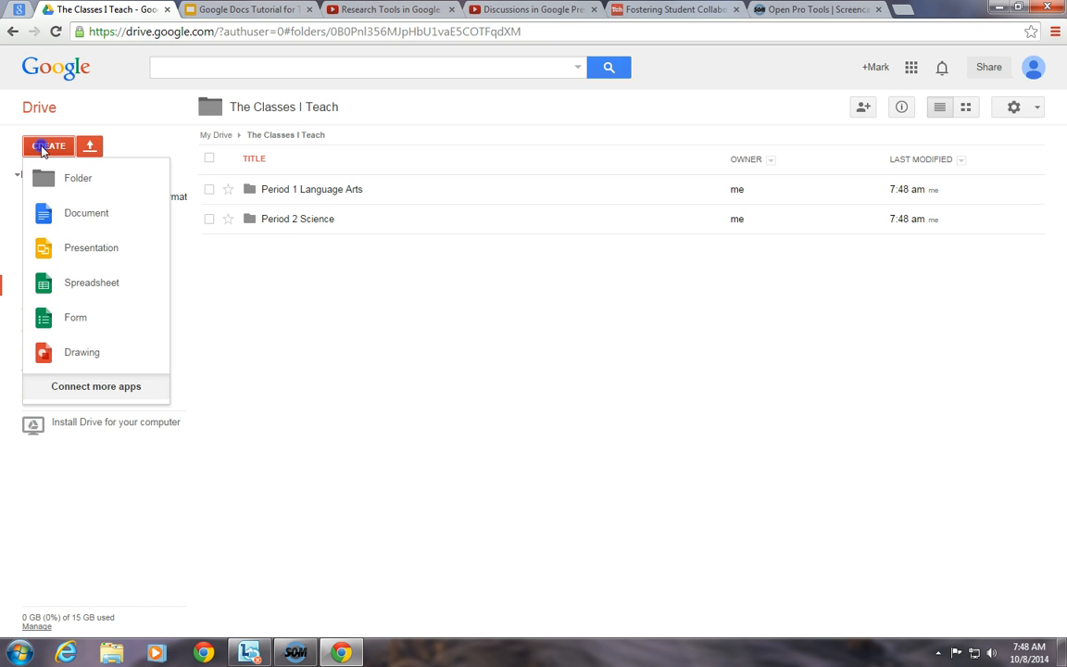
left_click(99, 180)
type("Period")
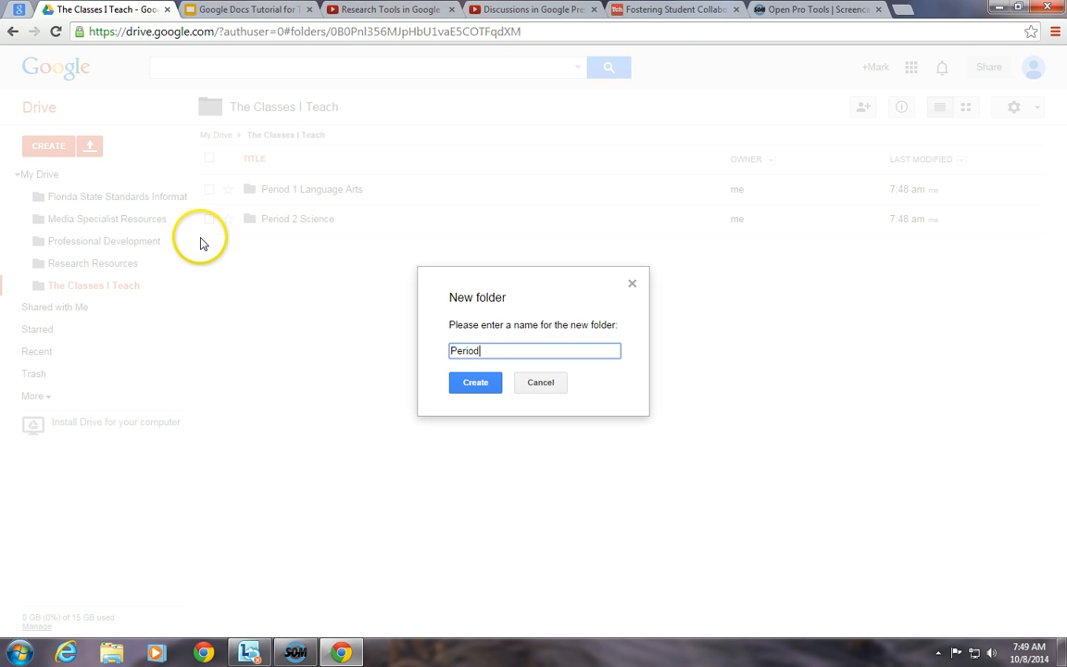
type(" Social Studies")
left_click(481, 351)
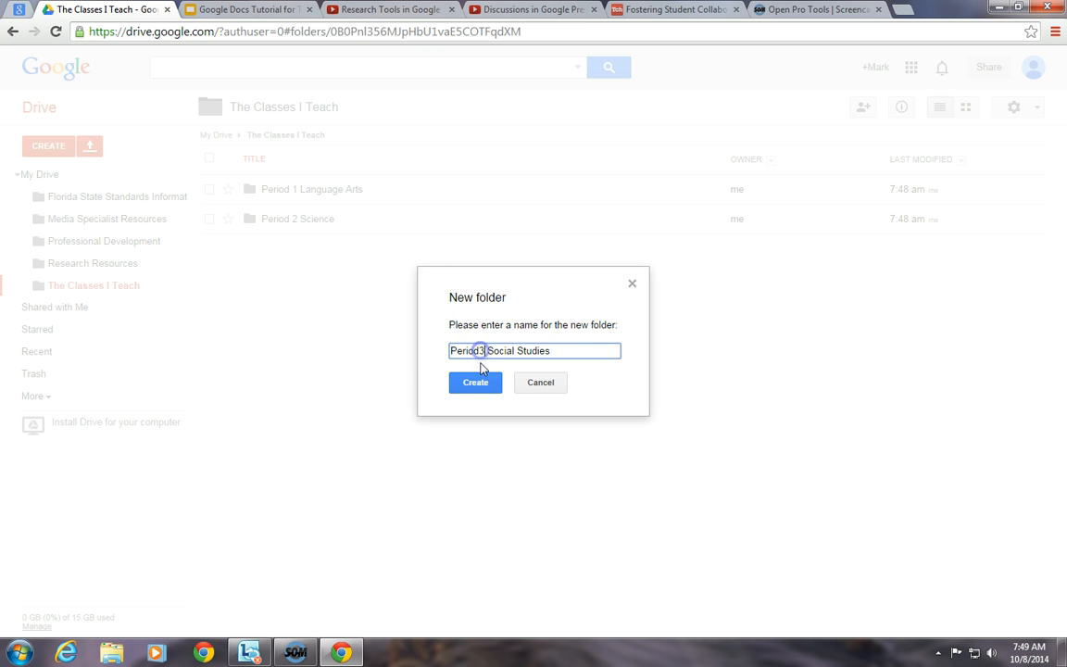
type("3")
left_click(476, 382)
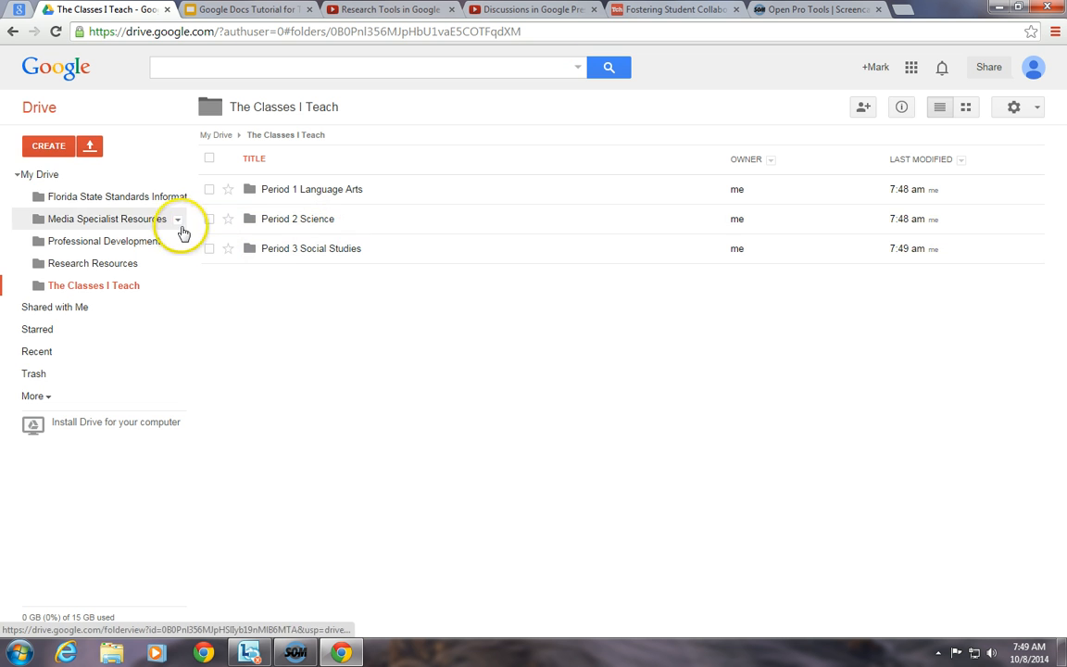
left_click(60, 146)
left_click(72, 174)
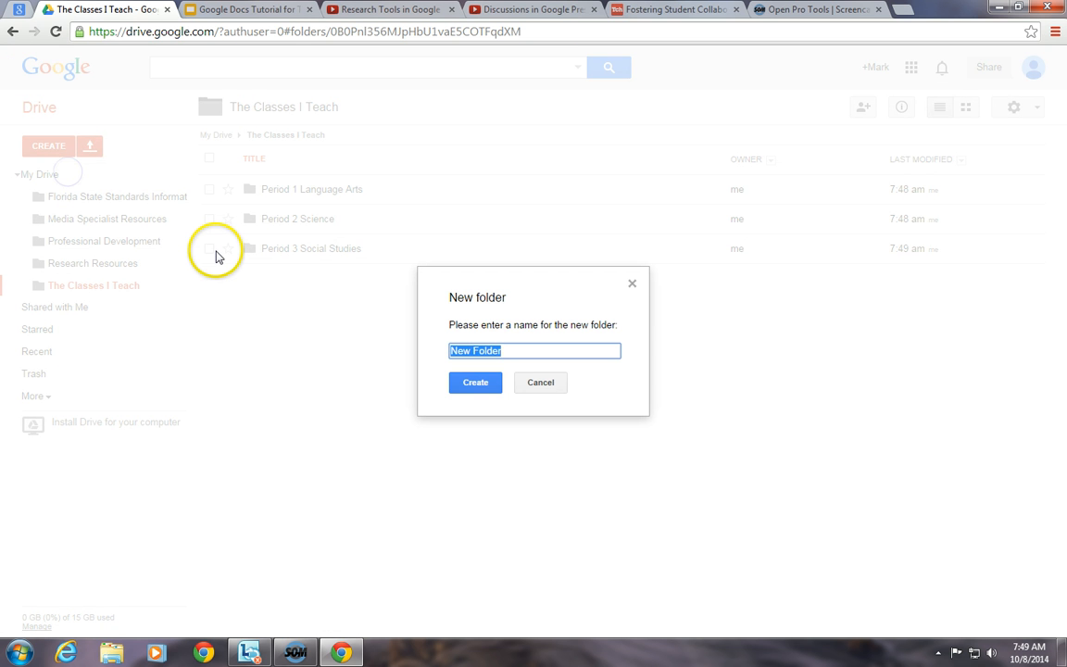
type("Period 4 Math")
left_click(470, 383)
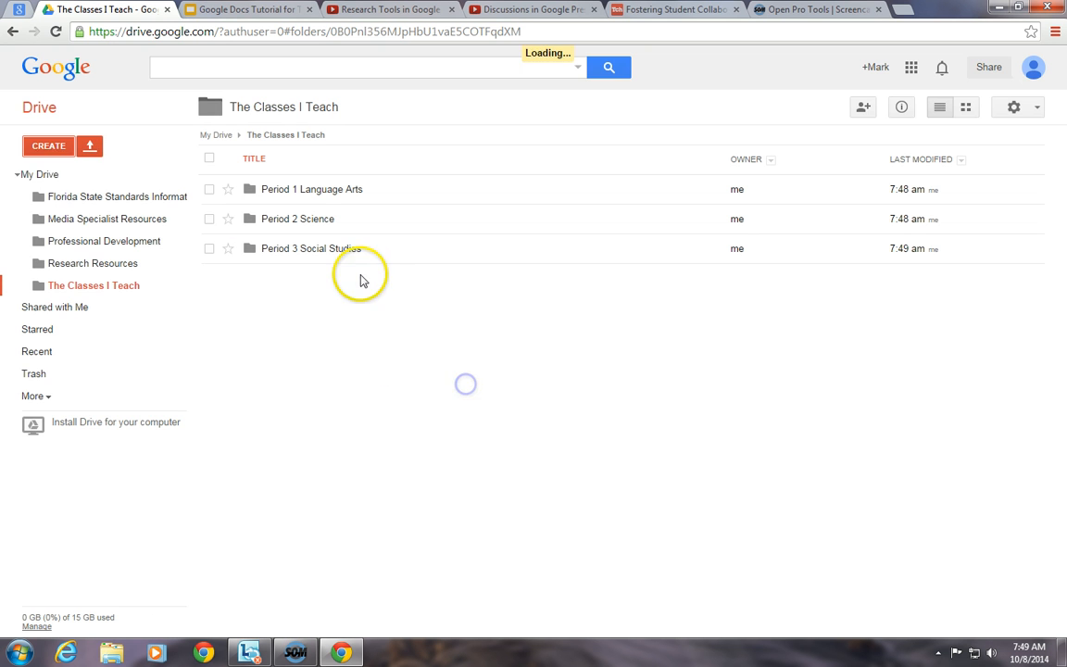
- Create the folders 'Period 5 Chorus' and 'Period 6 Drama'
left_click(48, 146)
left_click(58, 174)
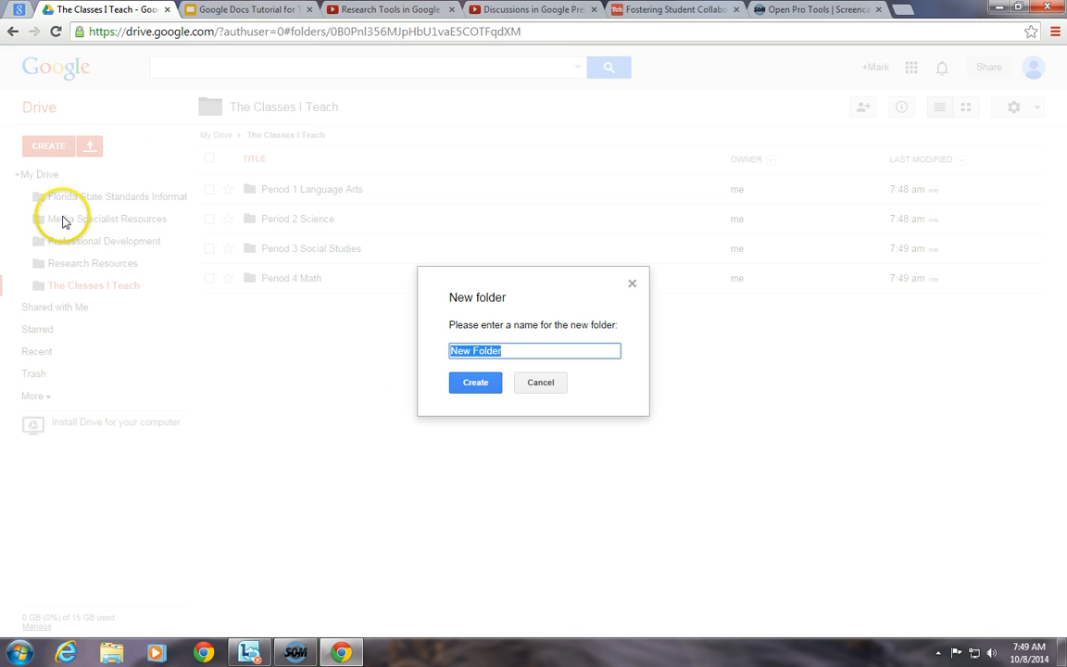
type("Period C5 Chorus")
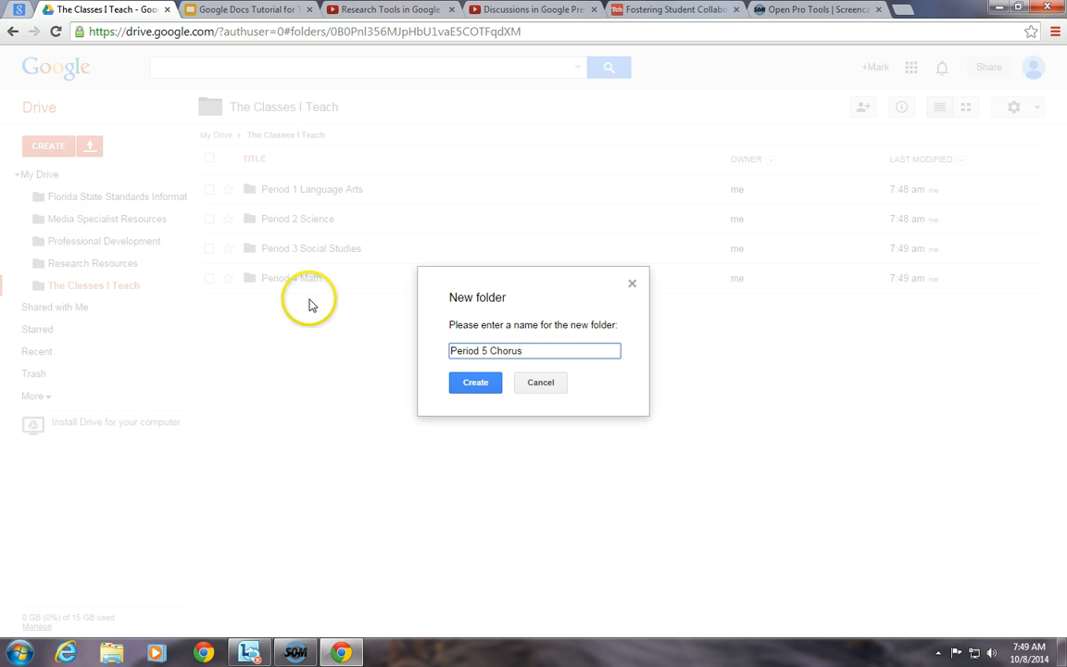
left_click(468, 382)
left_click(67, 144)
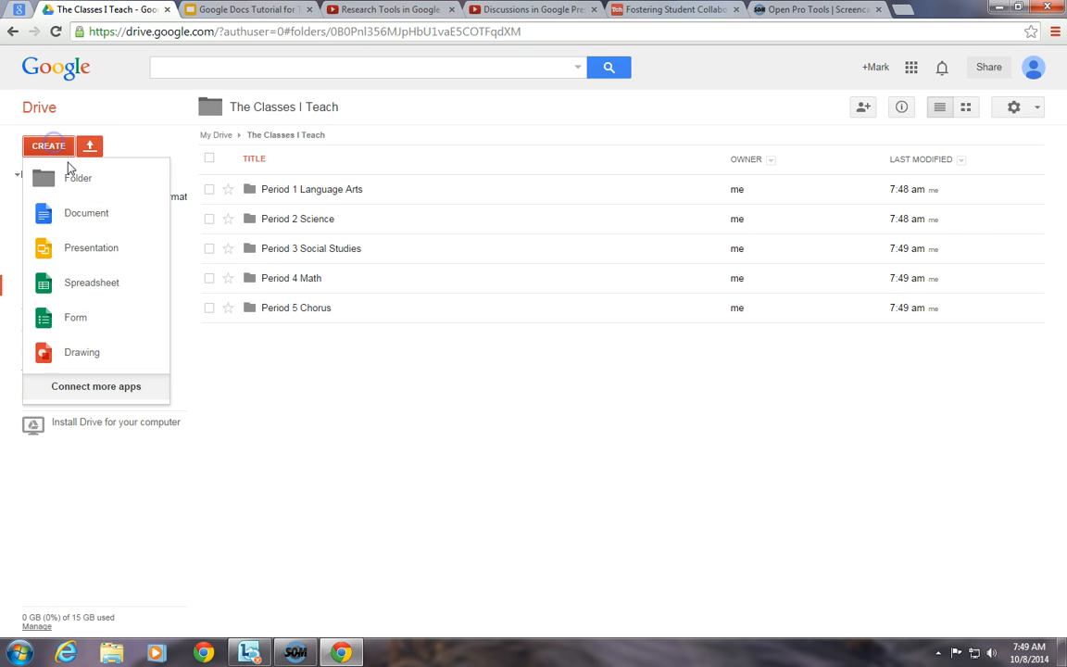
left_click(70, 171)
type("Period")
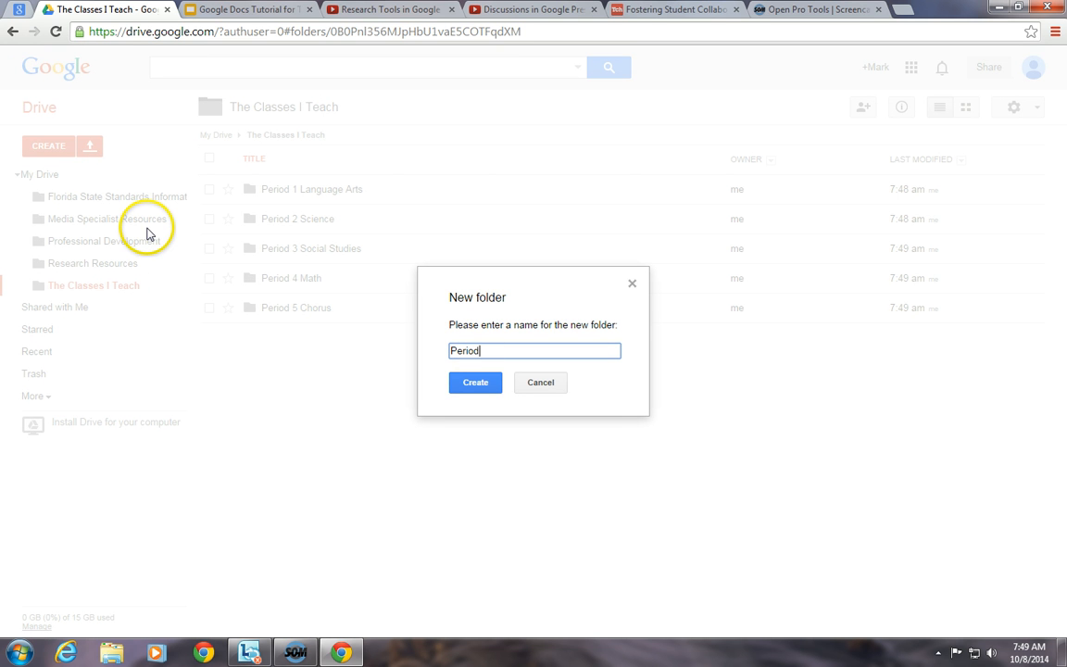
type(" 6 Drama")
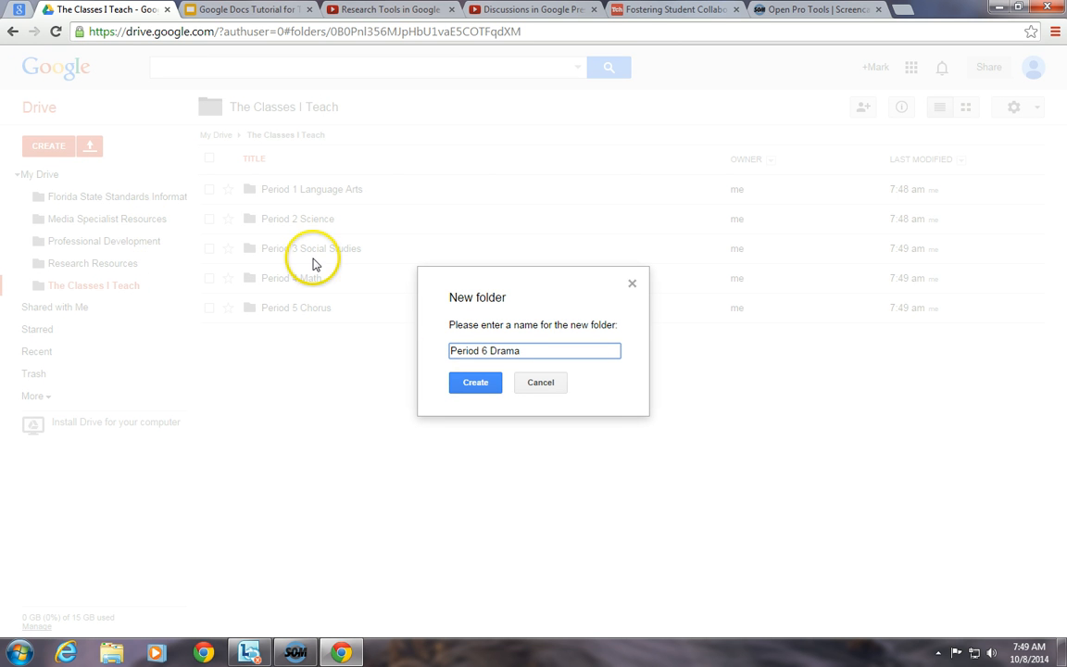
left_click(475, 382)
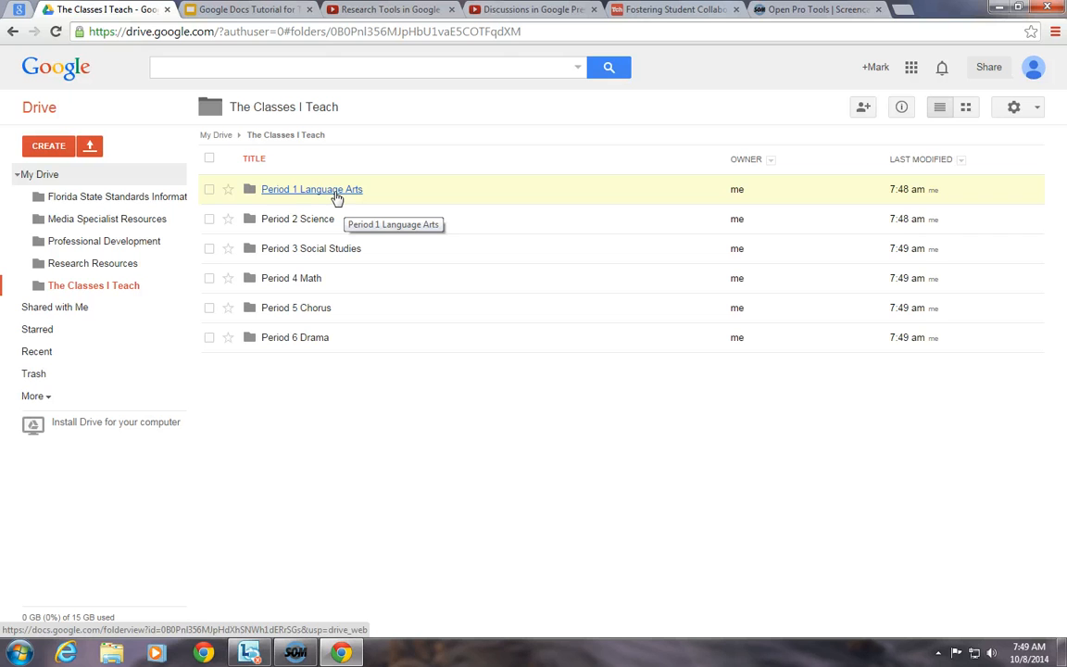
- In Period 1 Language Arts, create 'Unit 1 Audience and Purpose' and 'Unit 2 Teaching Research Using the Big Six'
left_click(333, 189)
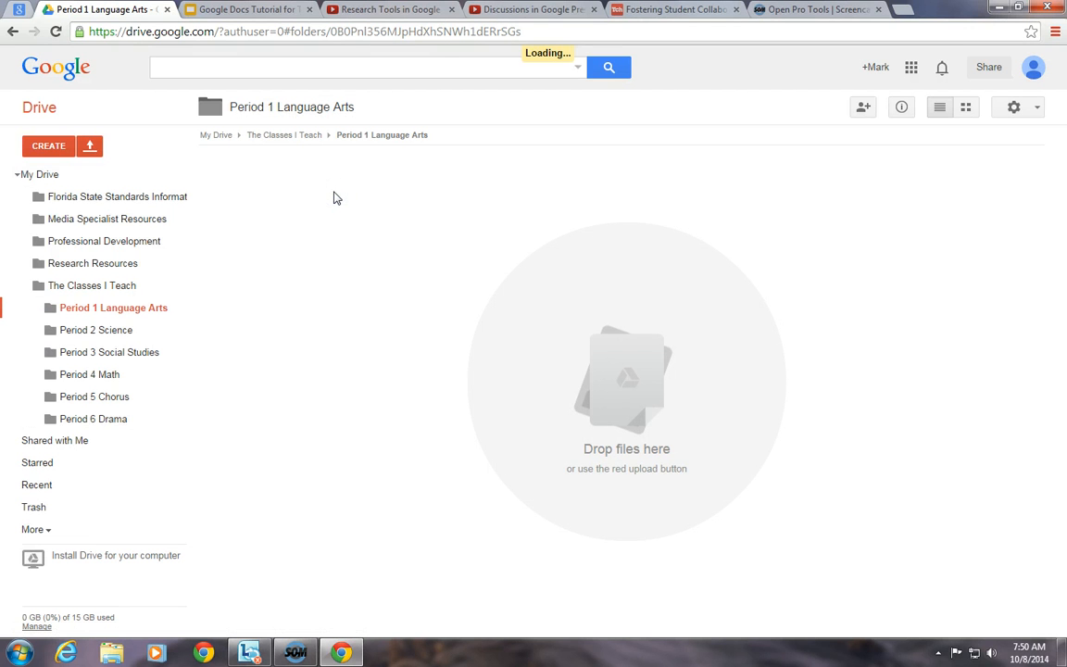
left_click(68, 147)
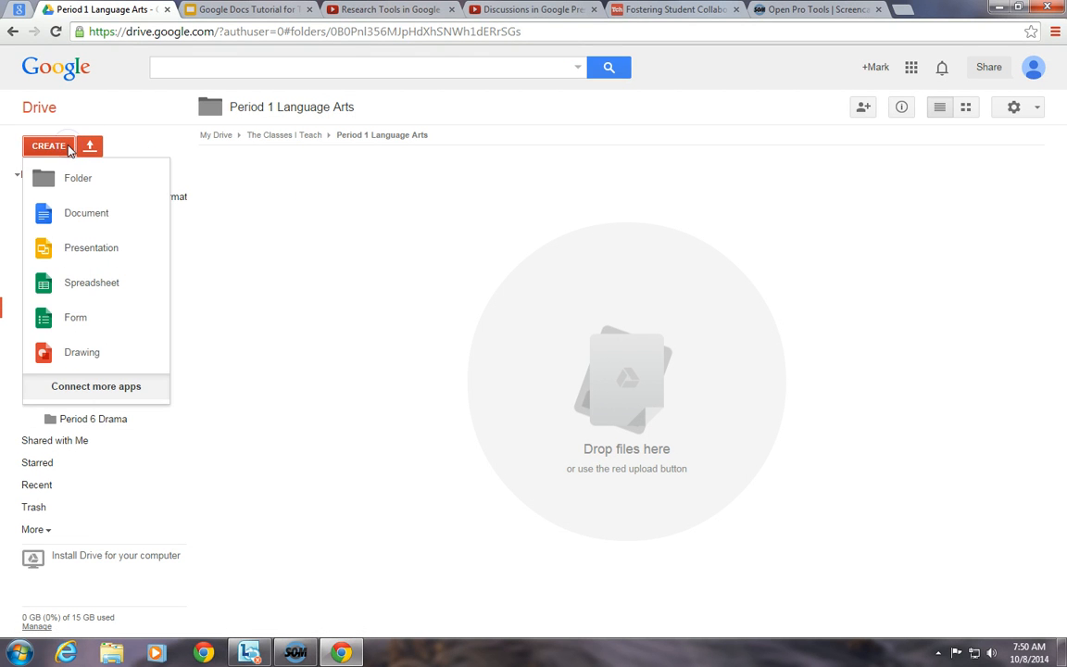
left_click(74, 175)
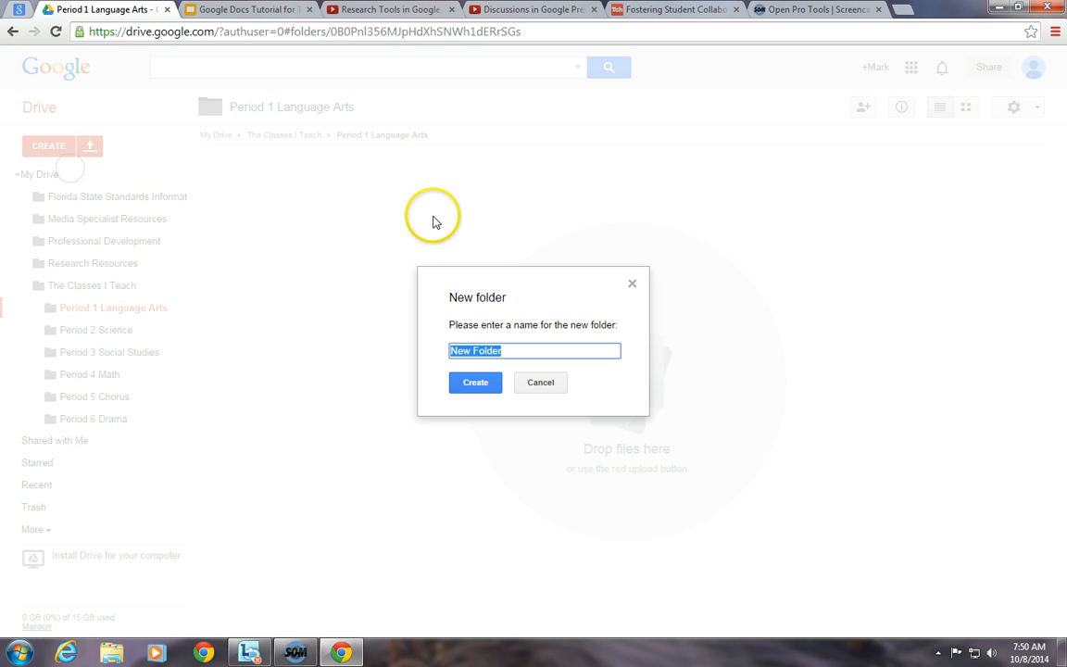
type("Unit 1 Audience and Purpose")
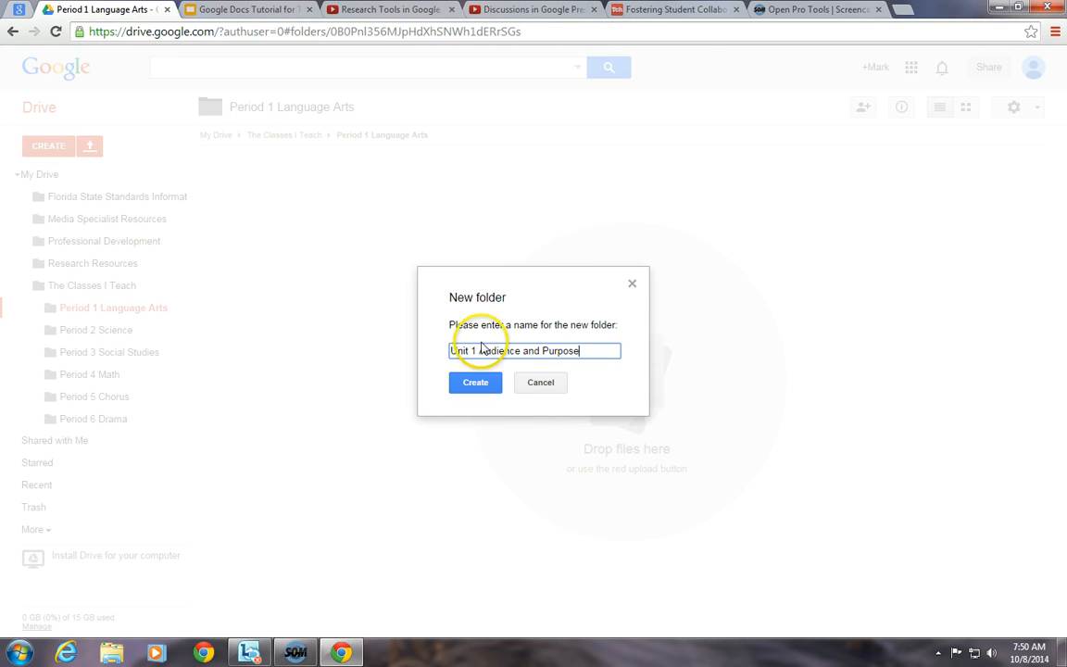
left_click(476, 383)
left_click(56, 148)
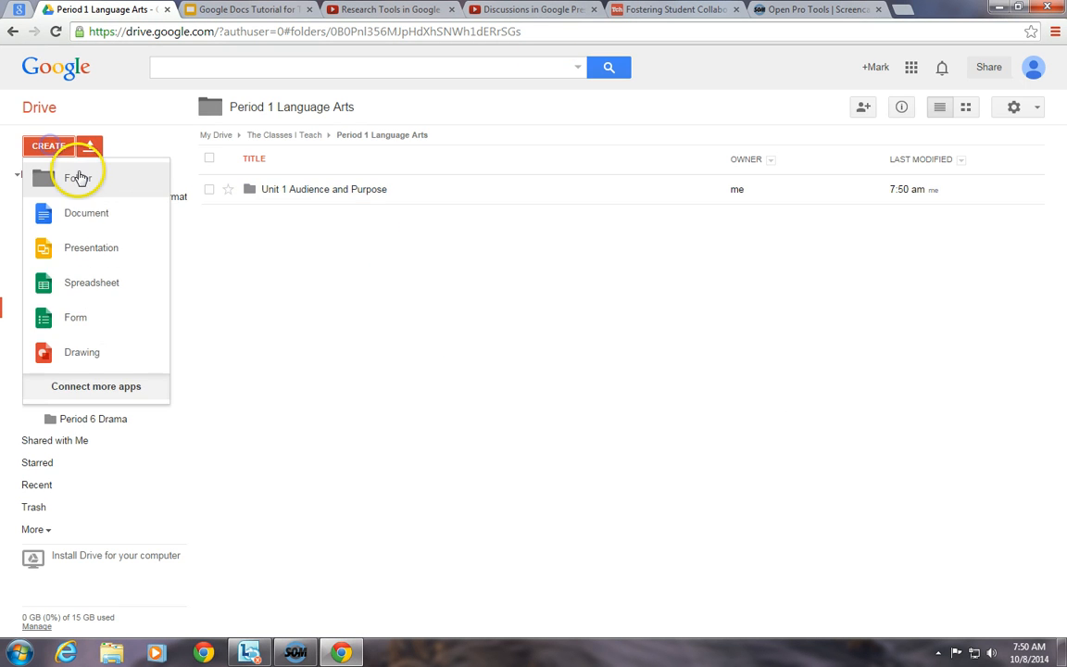
left_click(78, 177)
type("U")
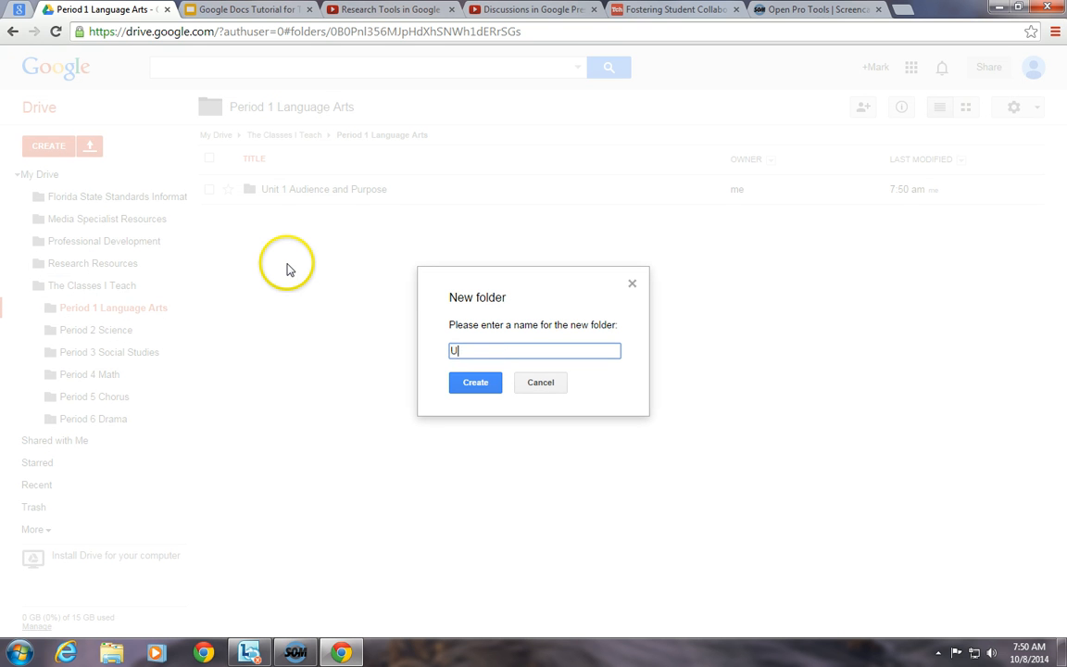
type("nit 2 Teaching Research Using the ")
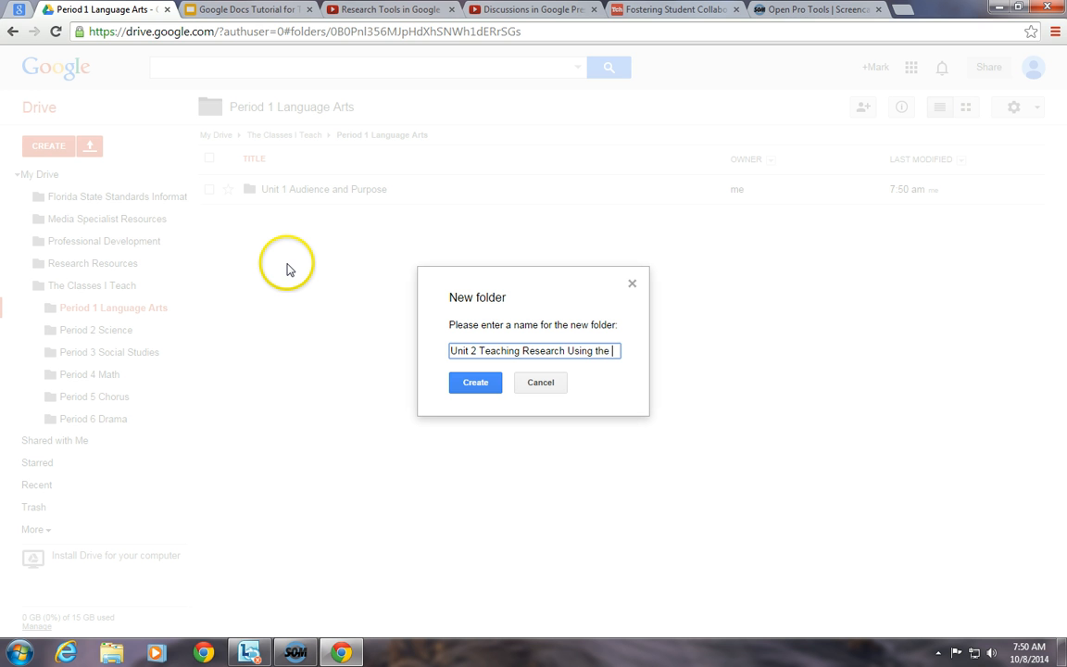
type("Big Six")
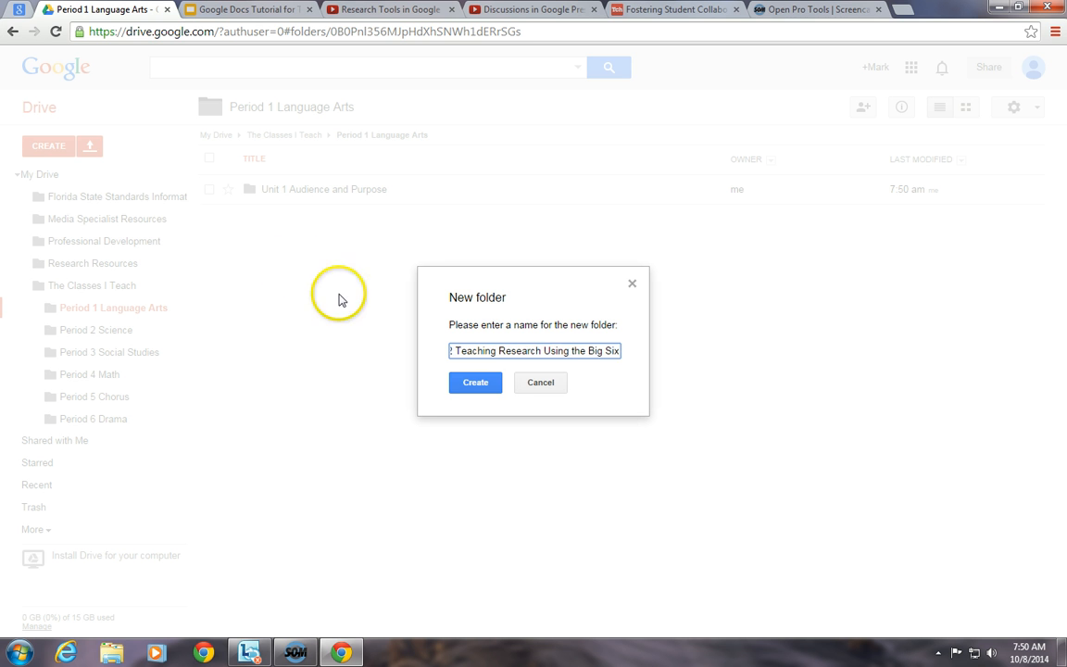
left_click(473, 383)
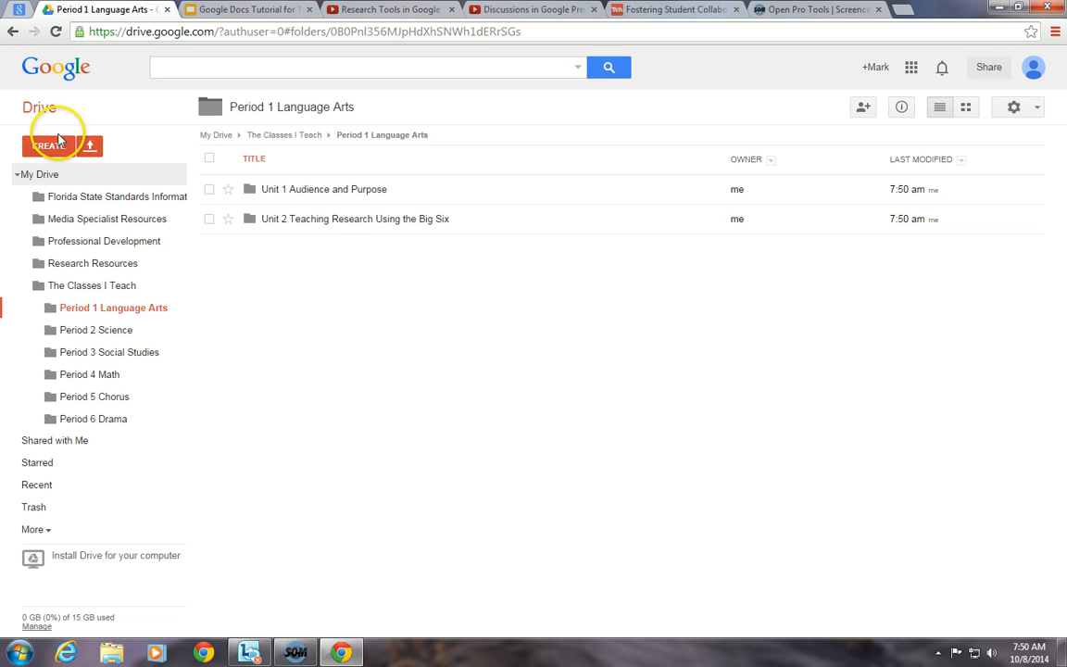
- Add the folders 'Unit 3 Essay Writing' and 'Unit 4 The Outsiders'
left_click(51, 145)
left_click(71, 183)
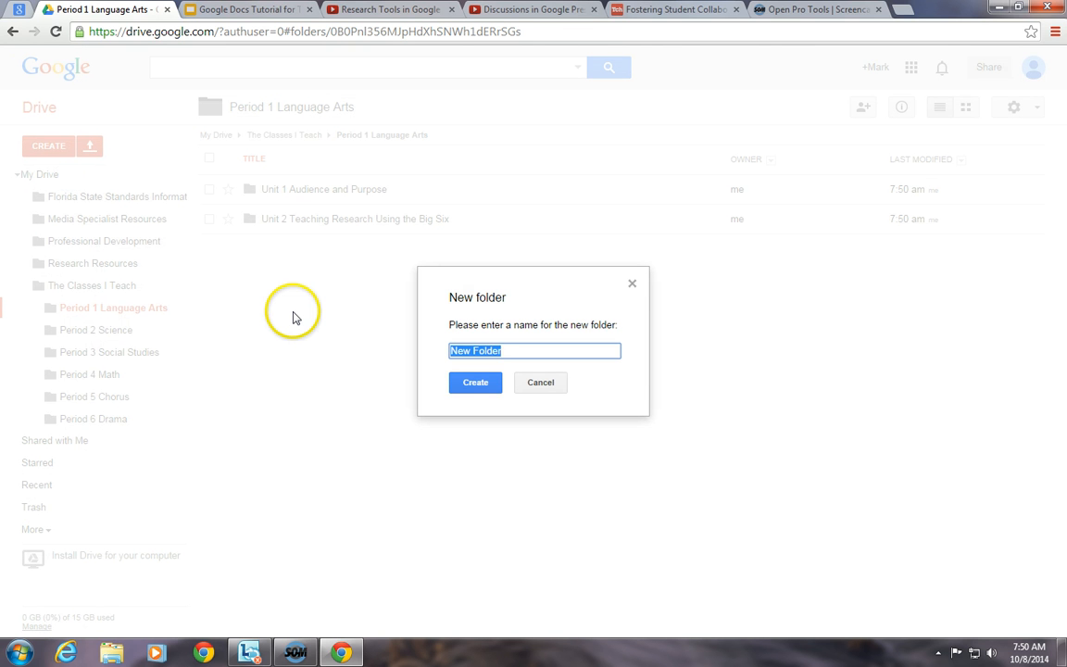
type("Unit 3 Eassay Writing")
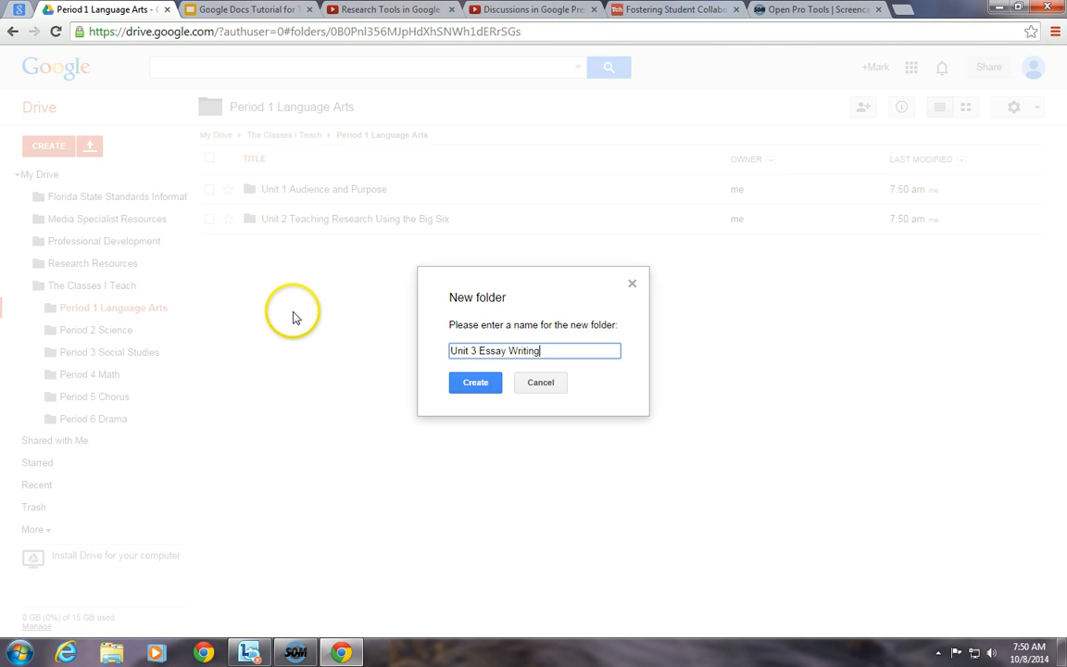
left_click(478, 384)
left_click(61, 145)
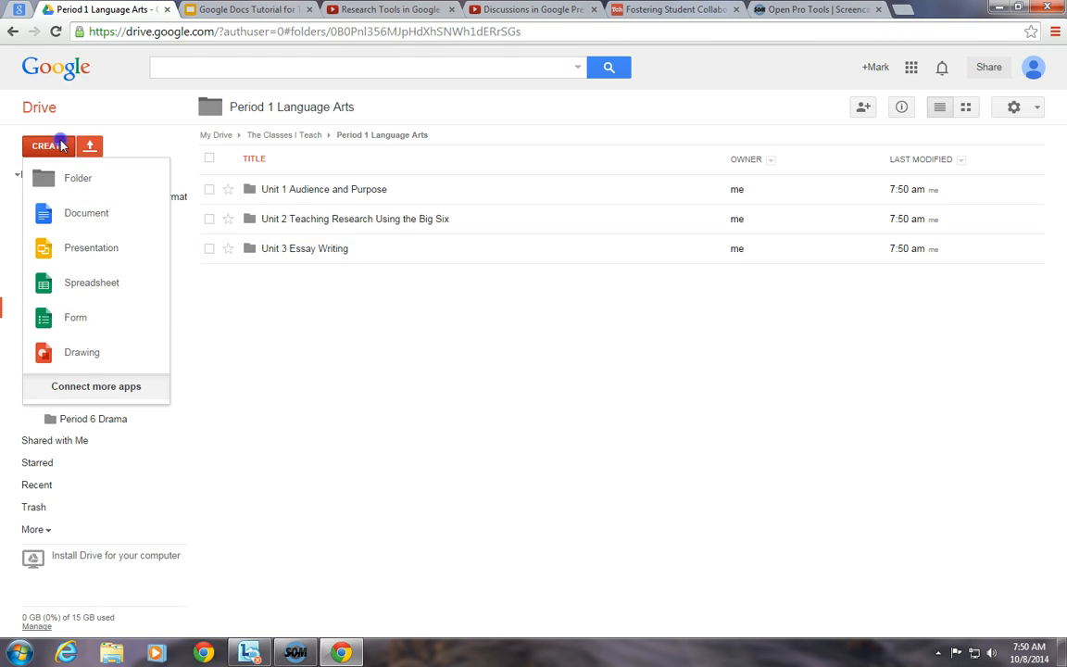
left_click(74, 177)
type("U")
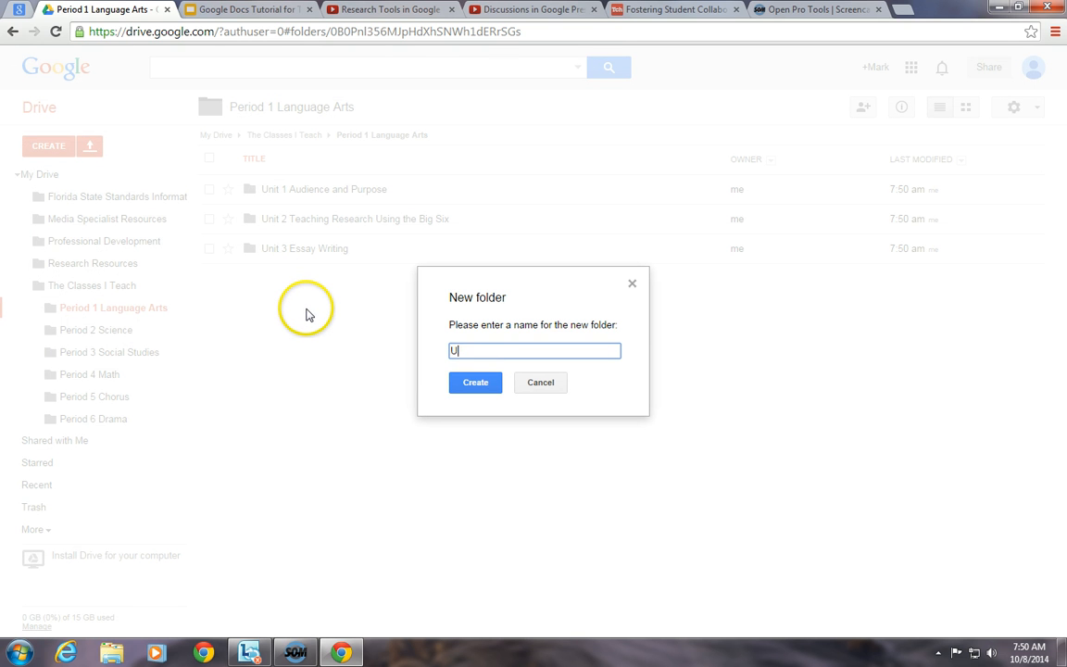
type("nit 3")
type(" The Outsiders")
left_click(470, 381)
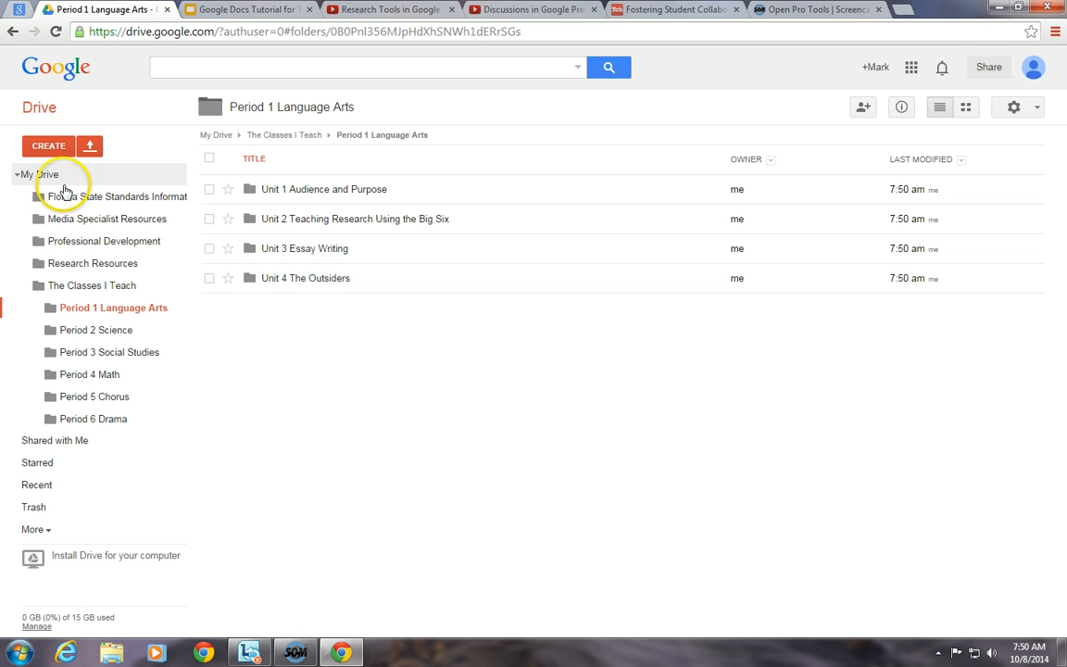
- In Period 2 Science, create 'Unit 1 Periodic Table' and 'Unit 2 Chemical Reactions'
left_click(98, 330)
left_click(71, 147)
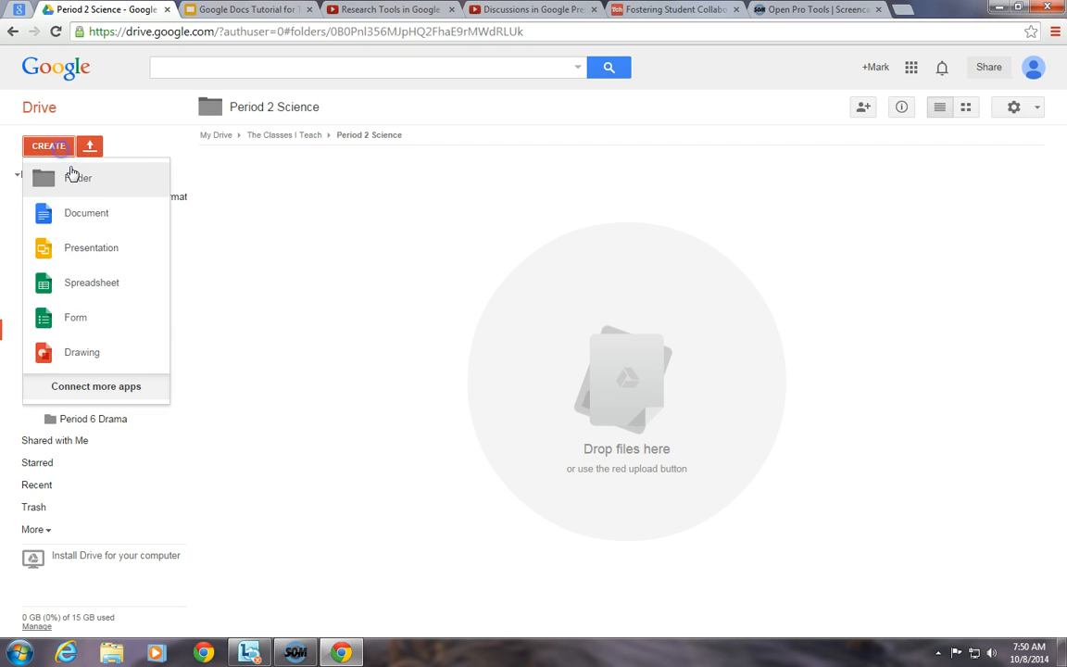
left_click(76, 174)
type("Unit 1 Periodic Table")
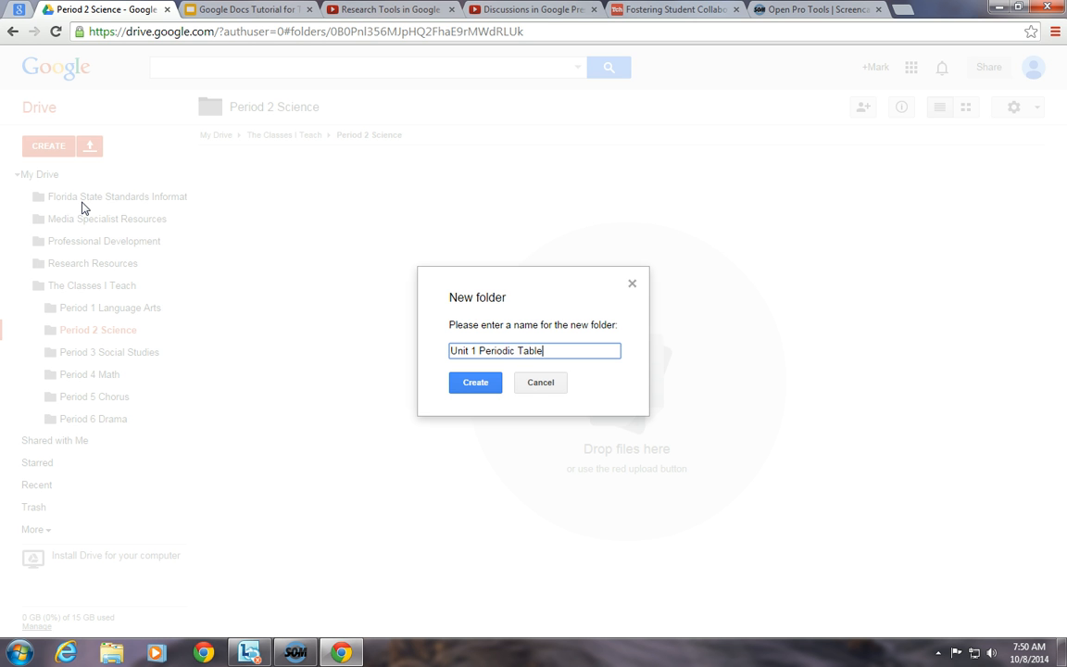
left_click(477, 382)
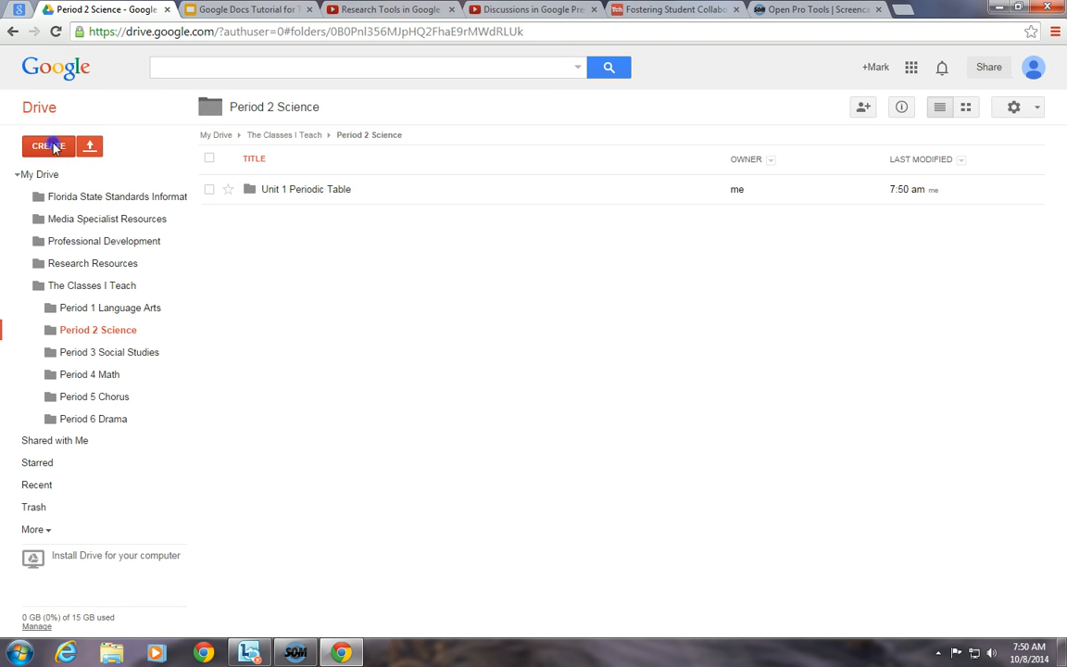
left_click(53, 148)
left_click(64, 176)
type("Unit 2 Ch")
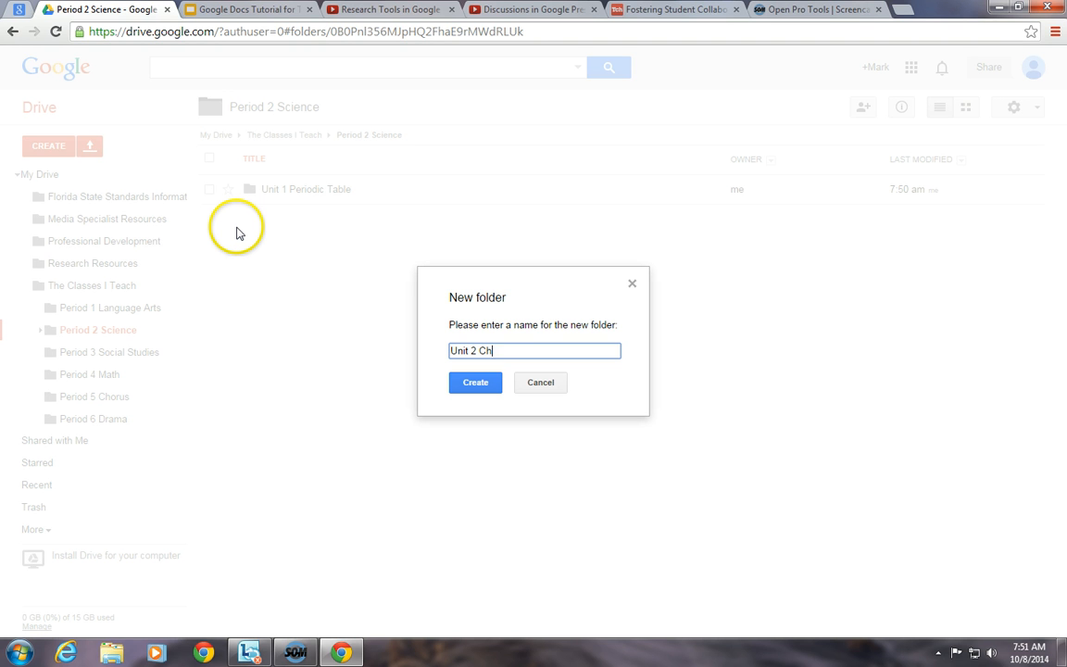
type("emical Reactions")
left_click(488, 389)
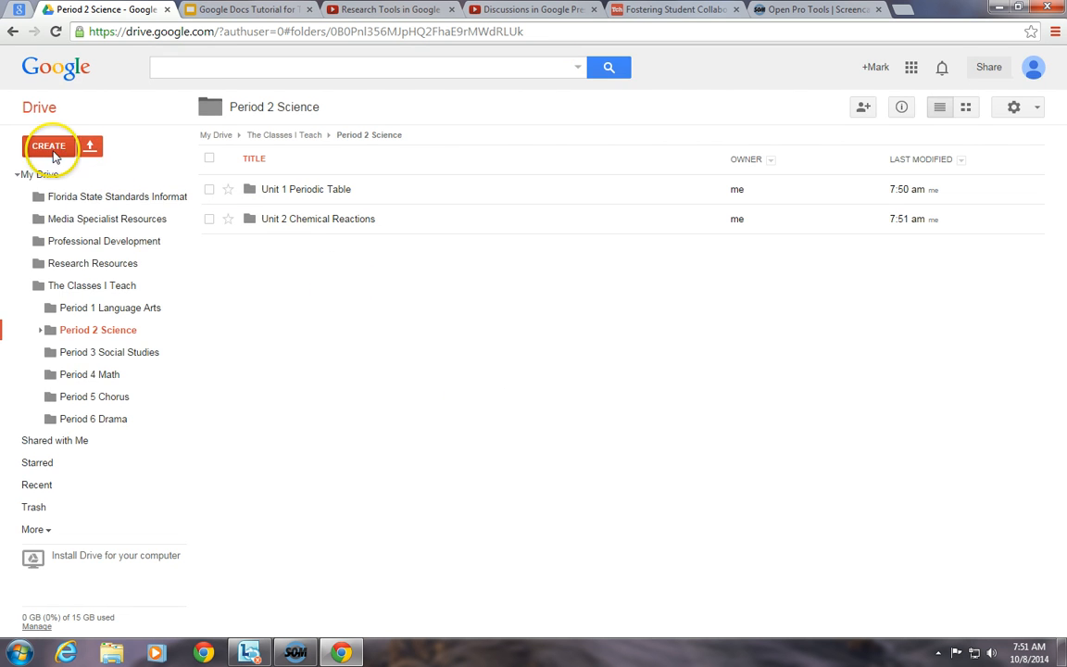
- Add the folders 'Unit 3 Solar System' and 'Unit 4 Motion'
left_click(53, 149)
left_click(64, 178)
type("Unit 3 ")
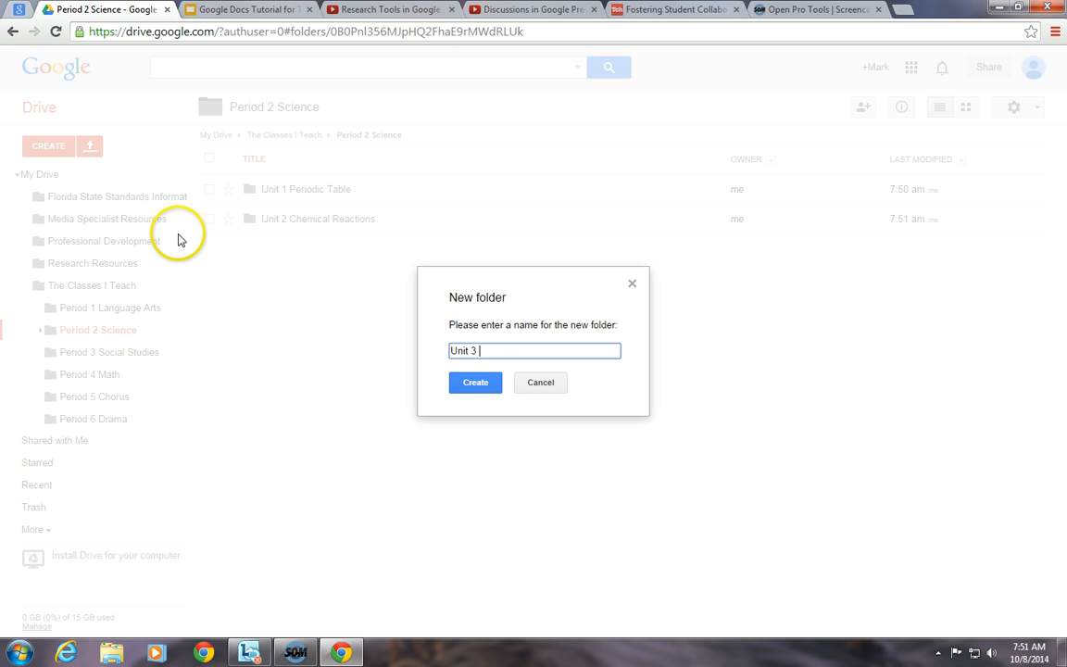
type("Solar ")
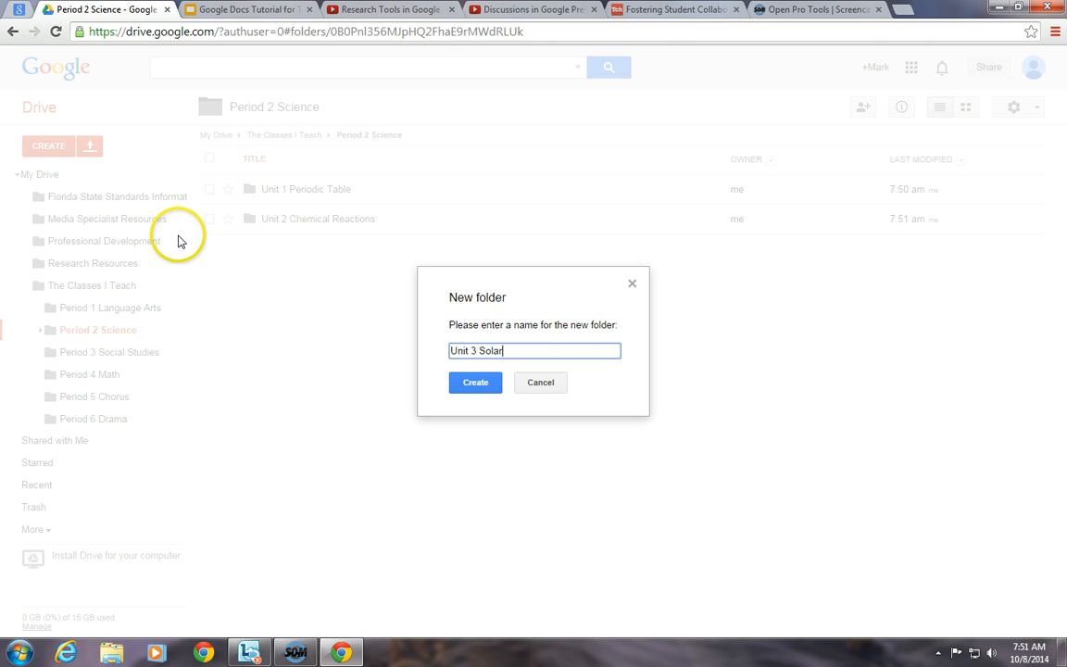
type("System")
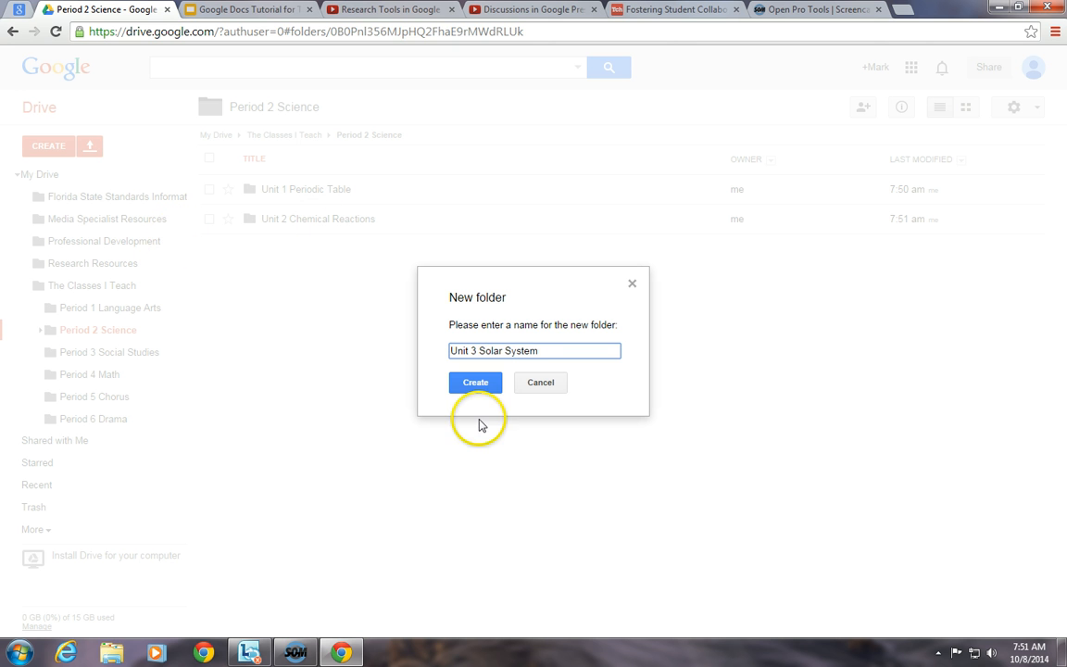
left_click(485, 389)
left_click(64, 147)
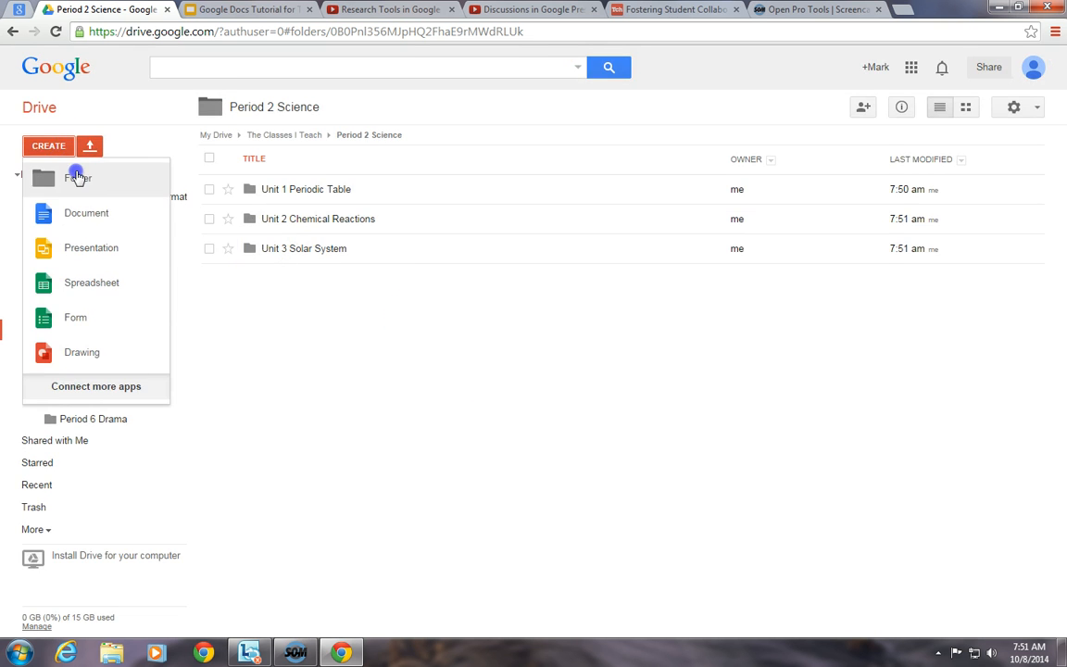
left_click(78, 174)
type("Unit 4 ")
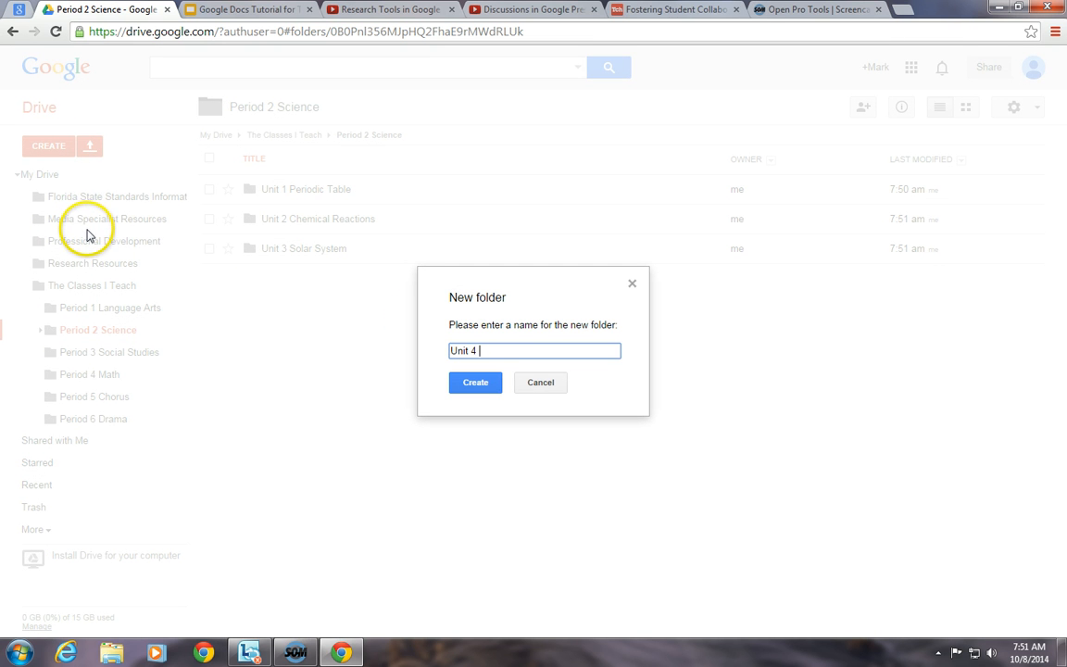
type("Motion")
left_click(476, 380)
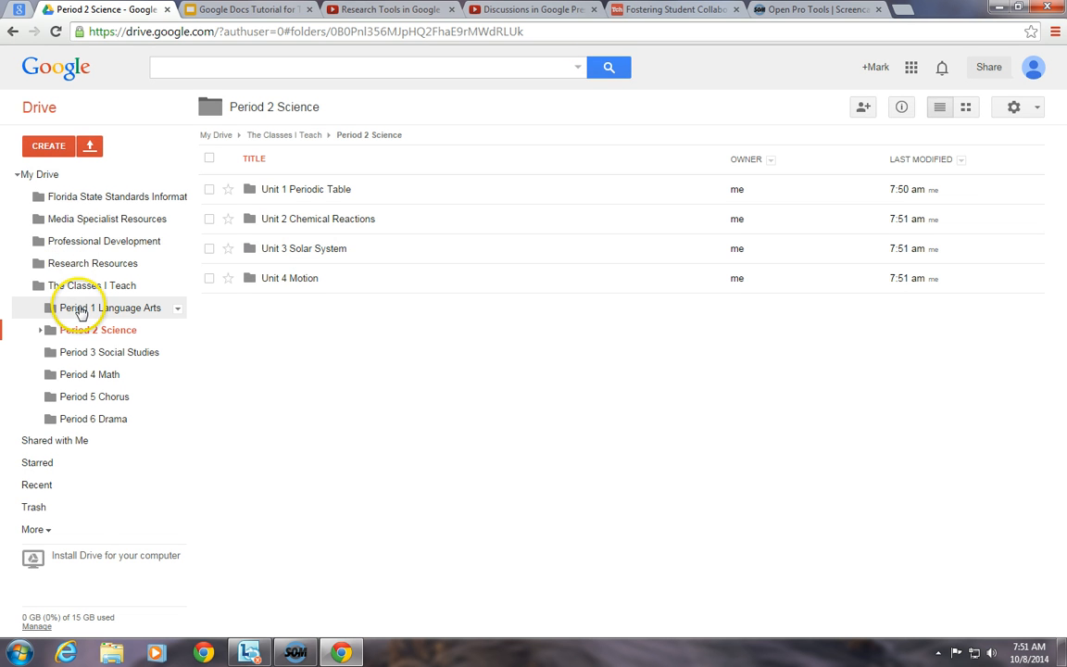
- Go into Period 1 Language Arts > Unit 1 Audience and Purpose and create a new presentation there
left_click(81, 309)
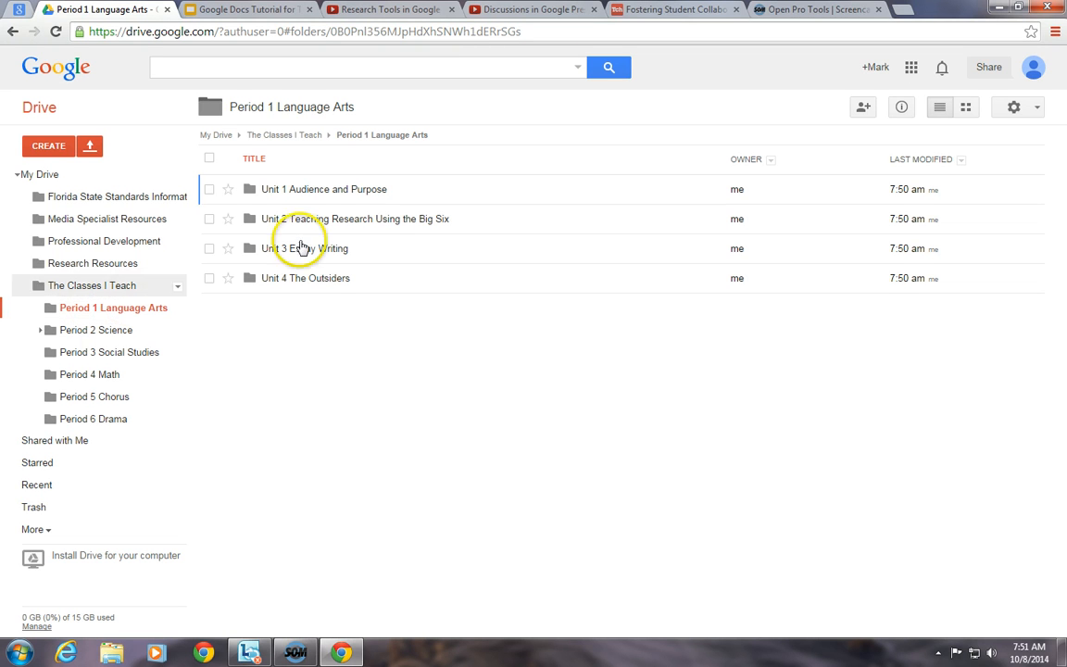
left_click(322, 190)
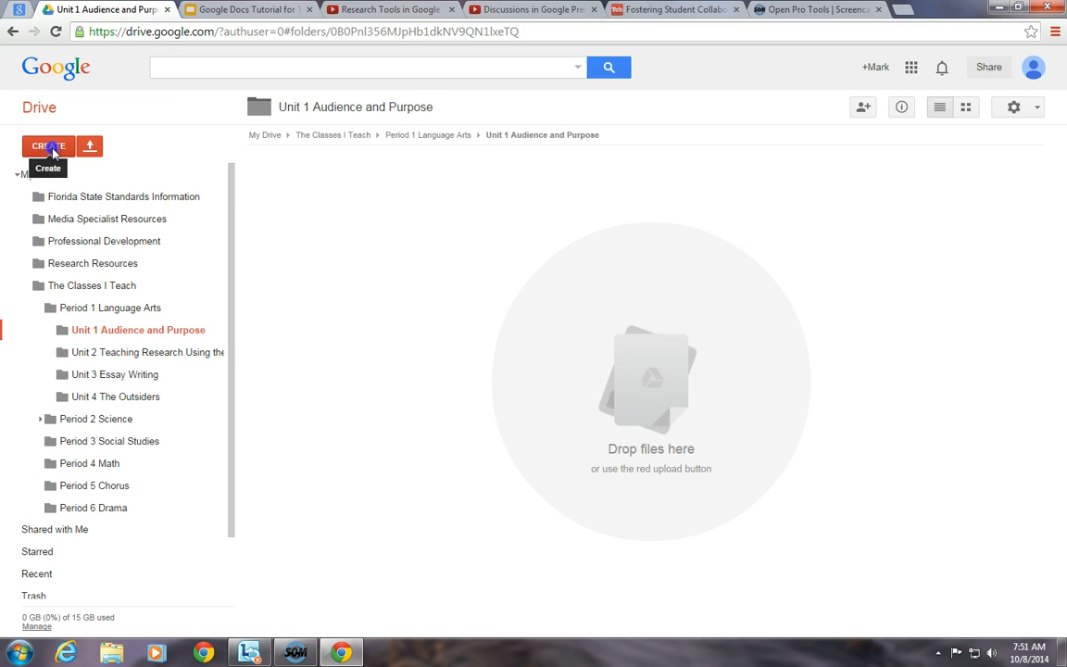
left_click(48, 146)
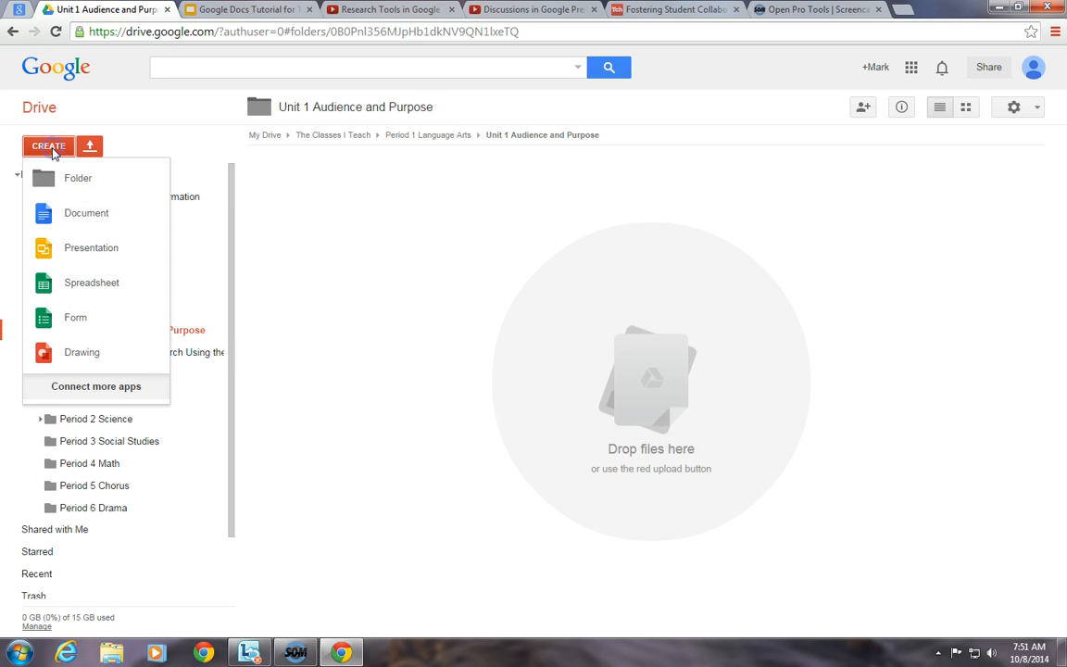
left_click(74, 249)
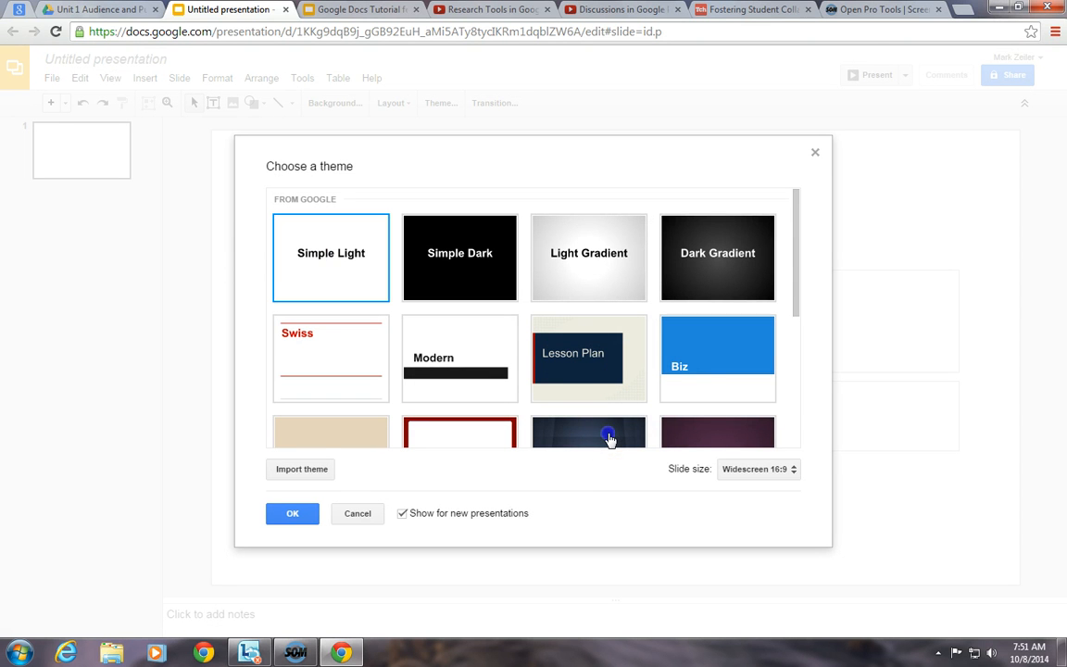
- Apply the Spotlight theme and rename the presentation 'Audience and Purpose'
left_click(609, 439)
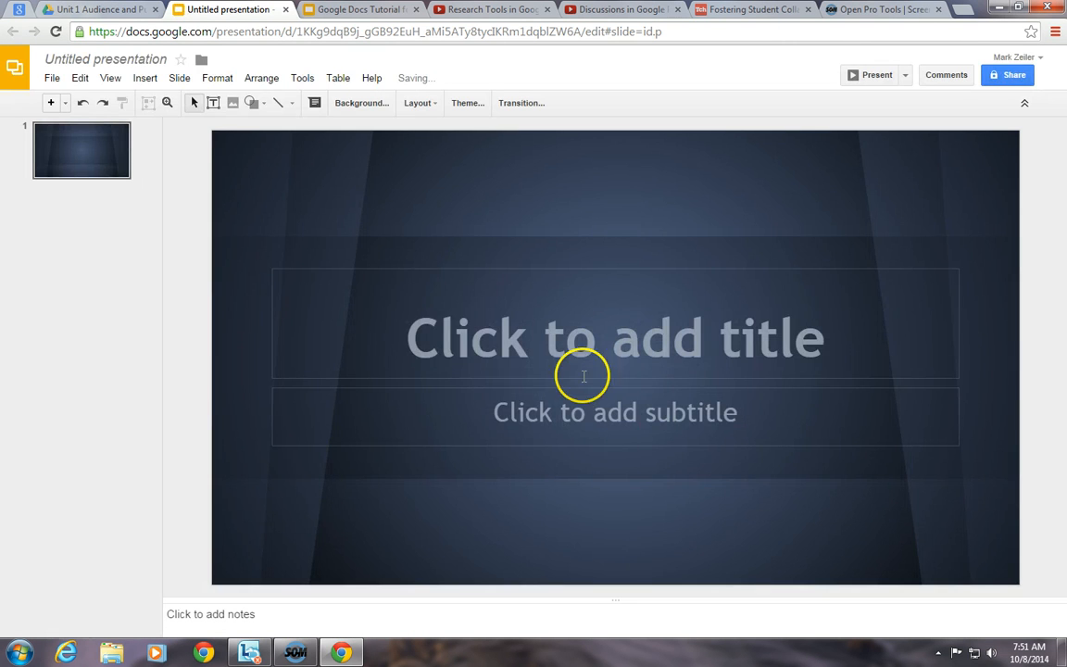
left_click(123, 59)
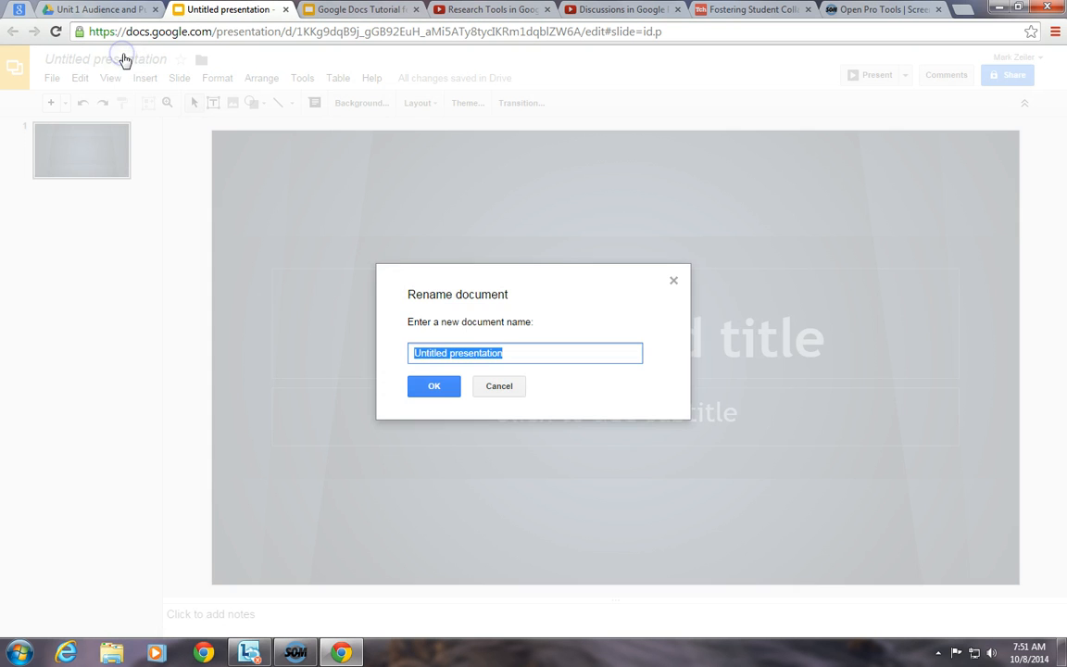
type("Auide")
key("BackSpace")
key("BackSpace")
key("BackSpace")
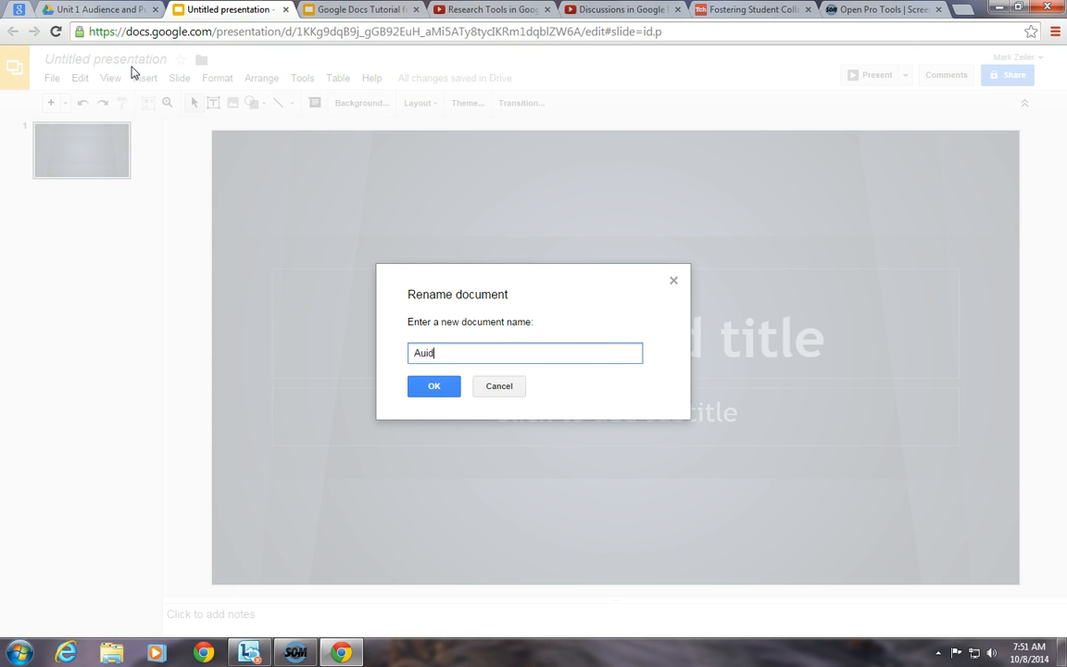
type("dience and Puir")
key("BackSpace")
type("rpose")
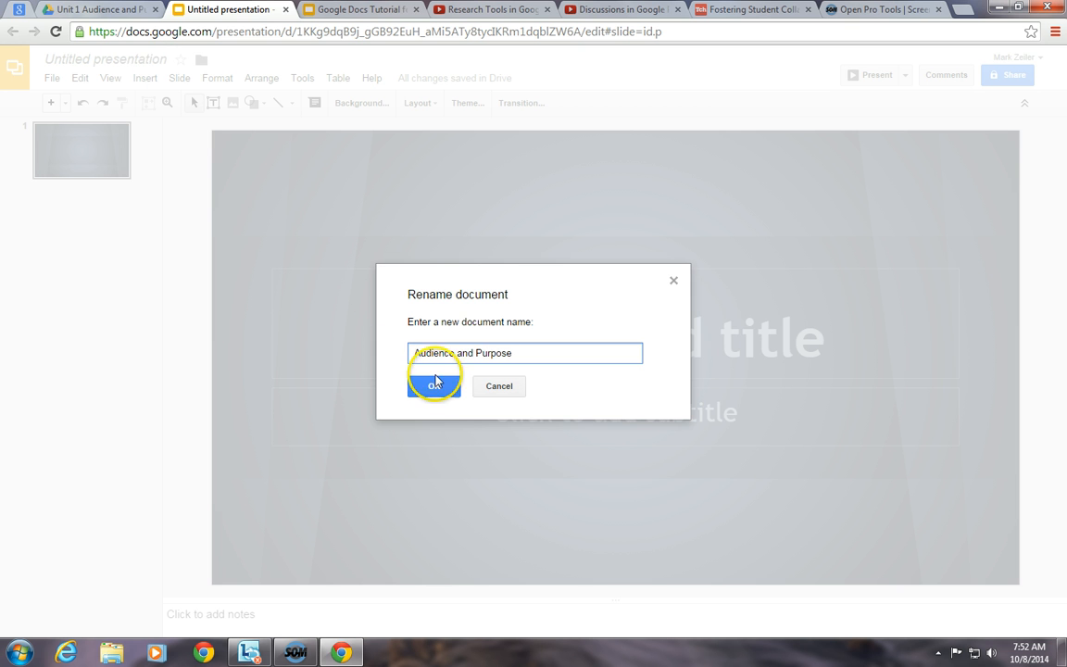
left_click(435, 385)
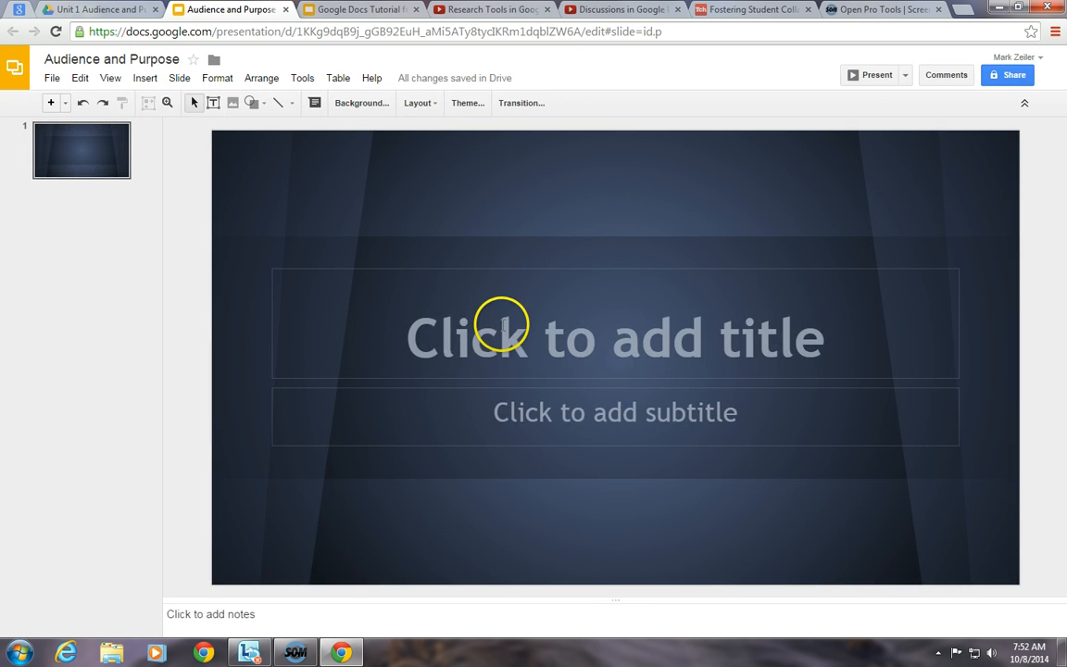
- Title the slide 'The In's and Out's of Audience and Purpose' and return to Drive
left_click(504, 329)
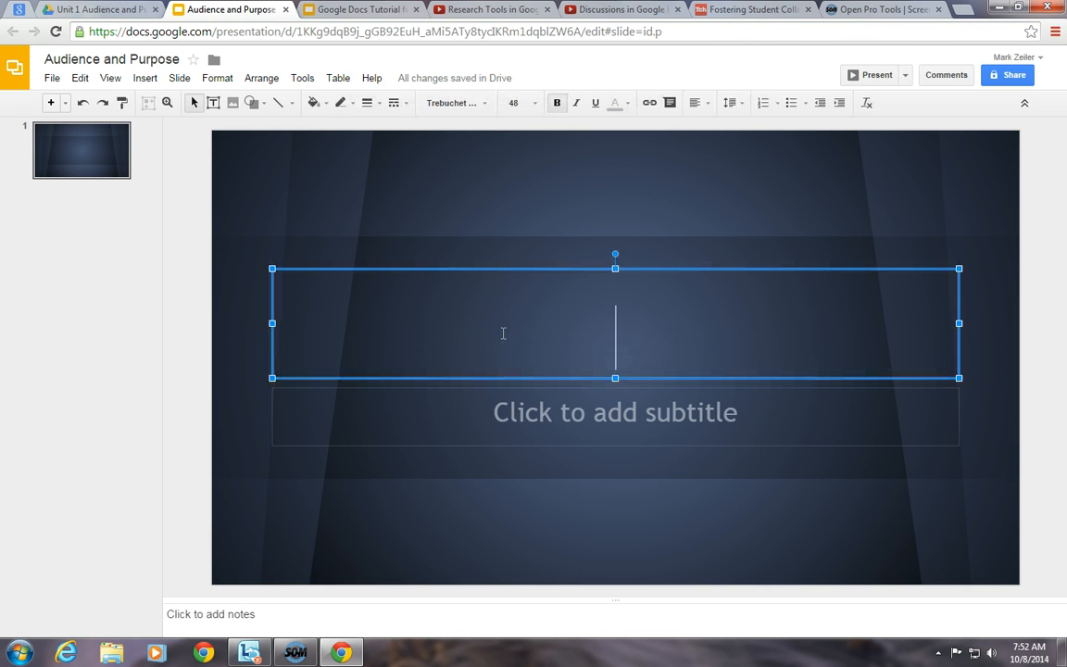
type("The ")
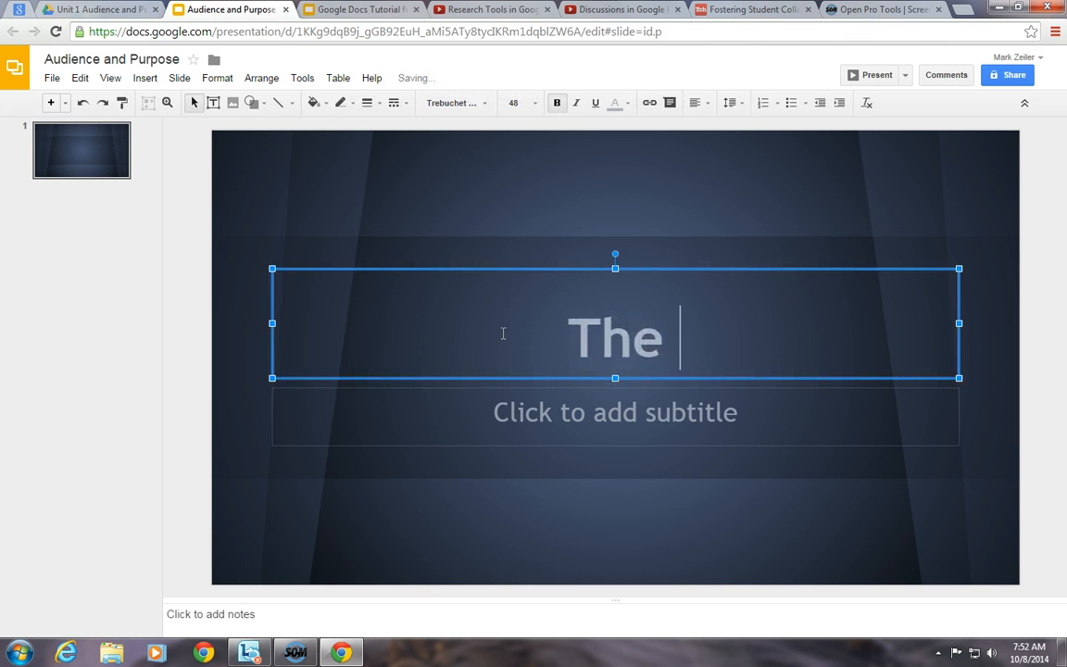
type("In's and Out's of ")
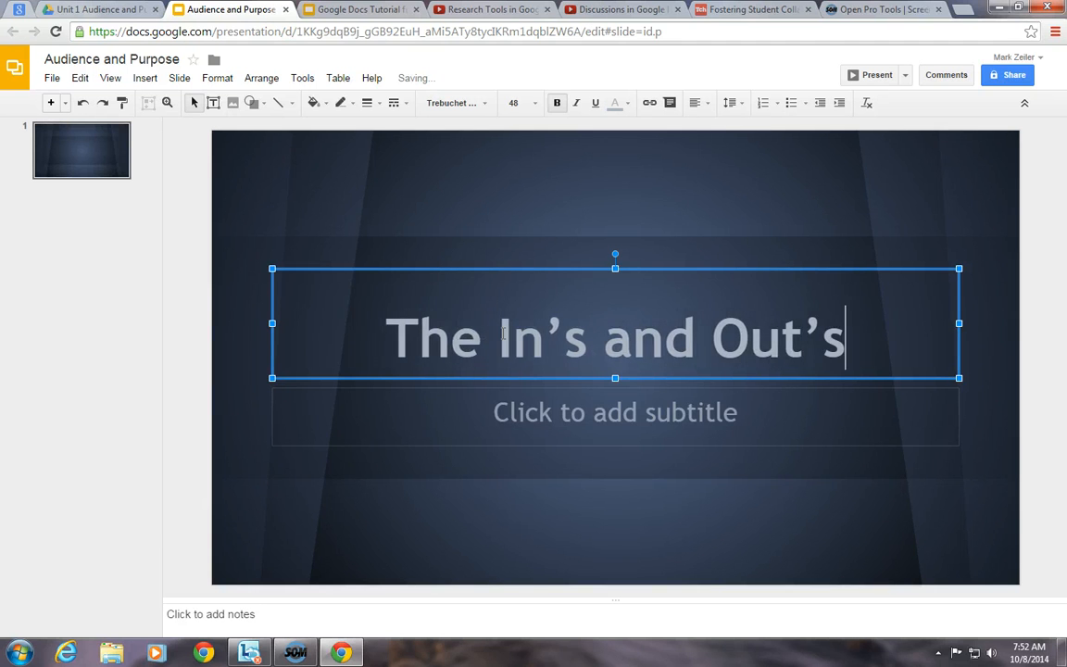
type("Audience and")
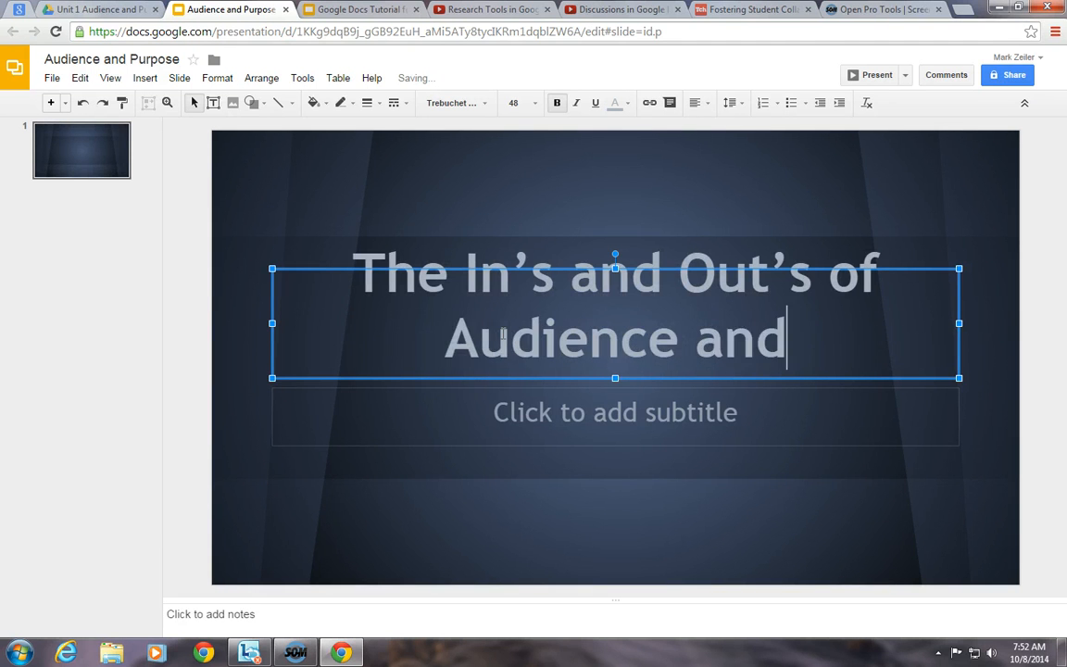
type(" Purpose")
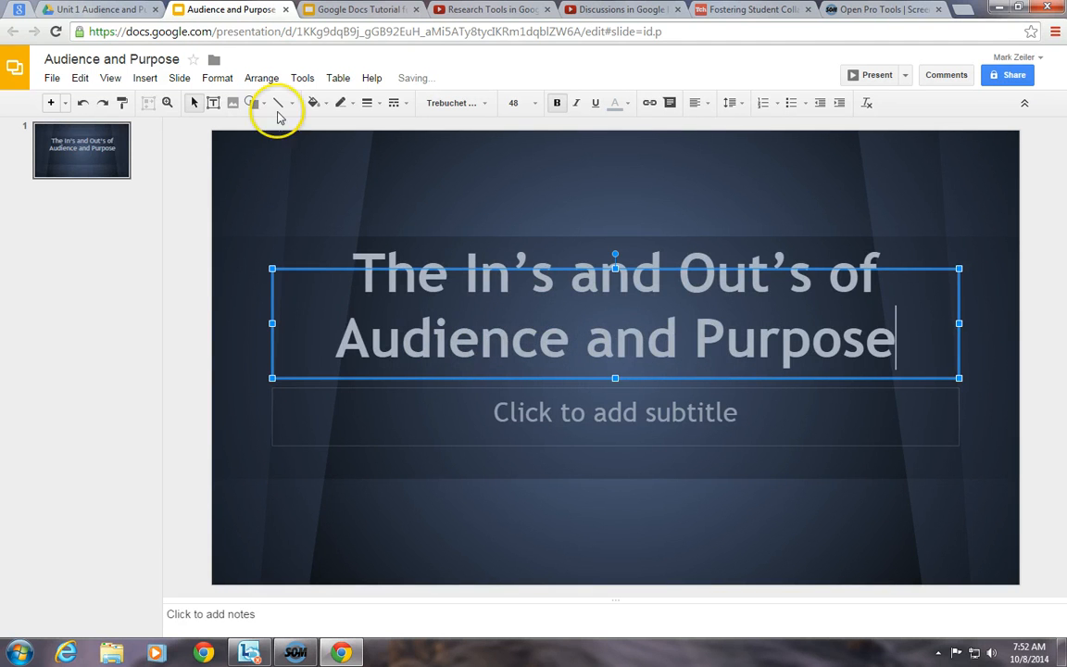
left_click(97, 9)
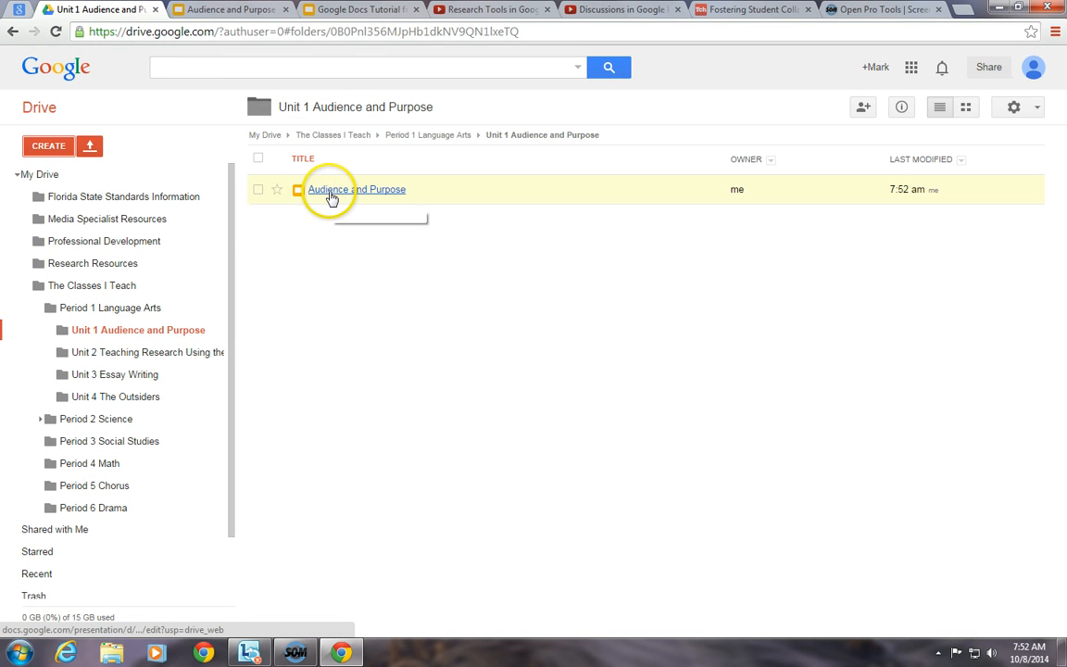
- Upload '3-2-1 Exit Slip Books' from Downloads into the Unit 1 folder
left_click(89, 149)
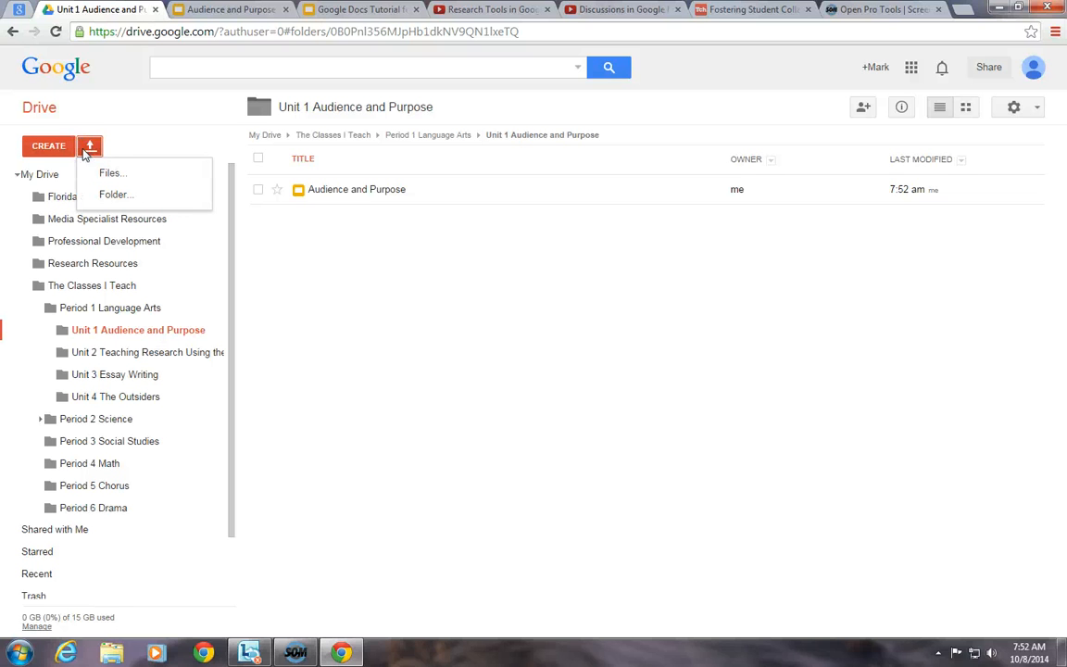
left_click(98, 176)
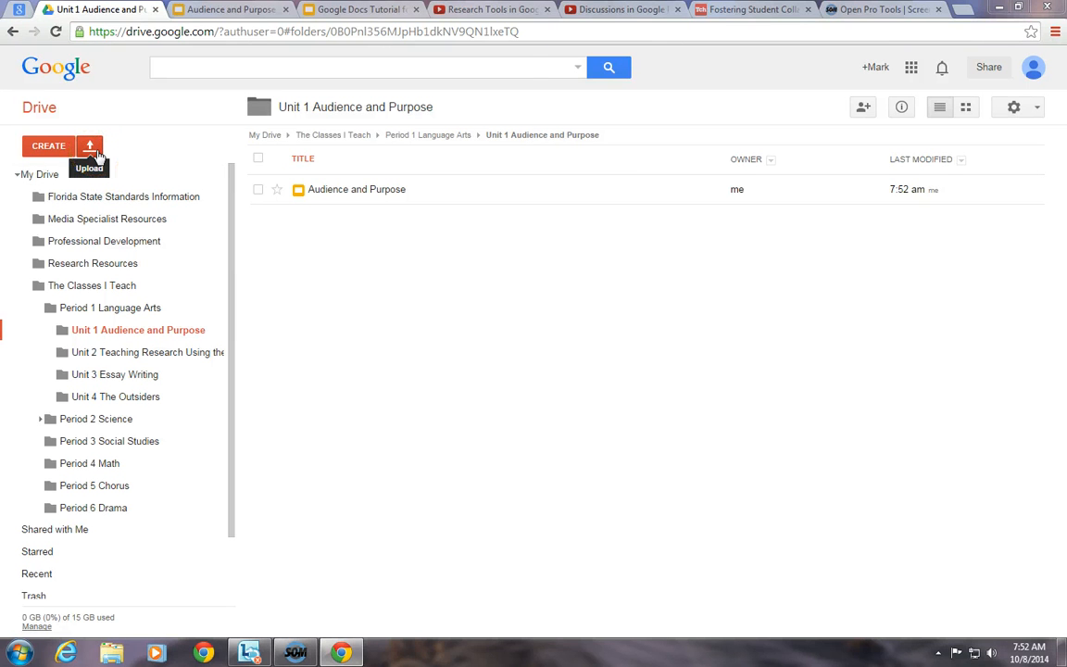
left_click(98, 153)
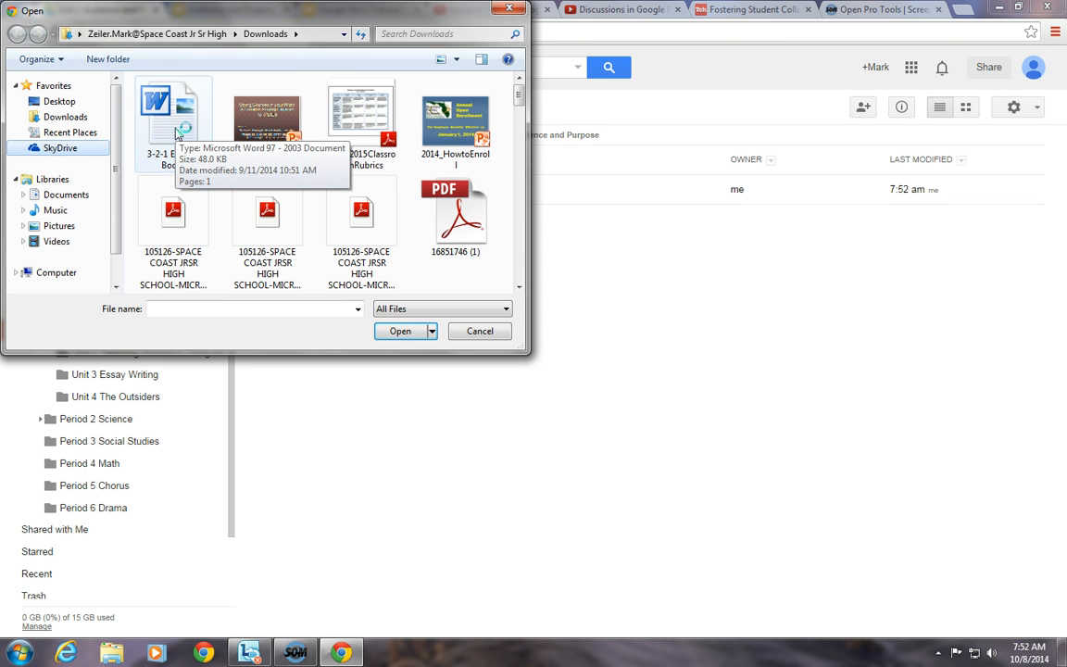
double_click(174, 125)
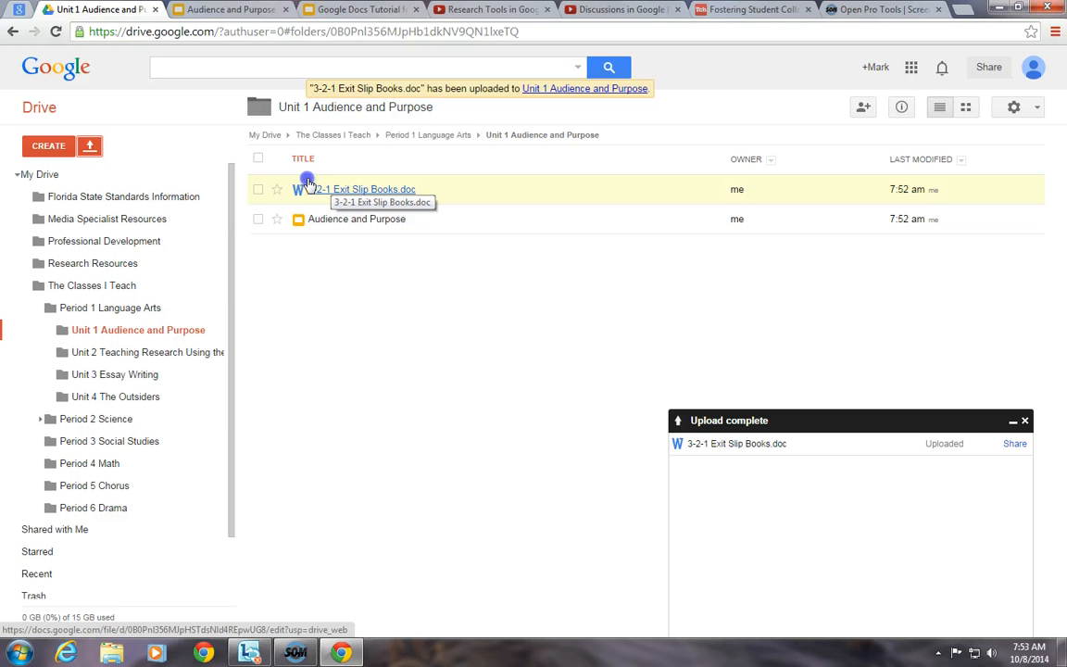
- Upload the MZ folder from the Desktop into the Unit 1 folder
left_click(89, 146)
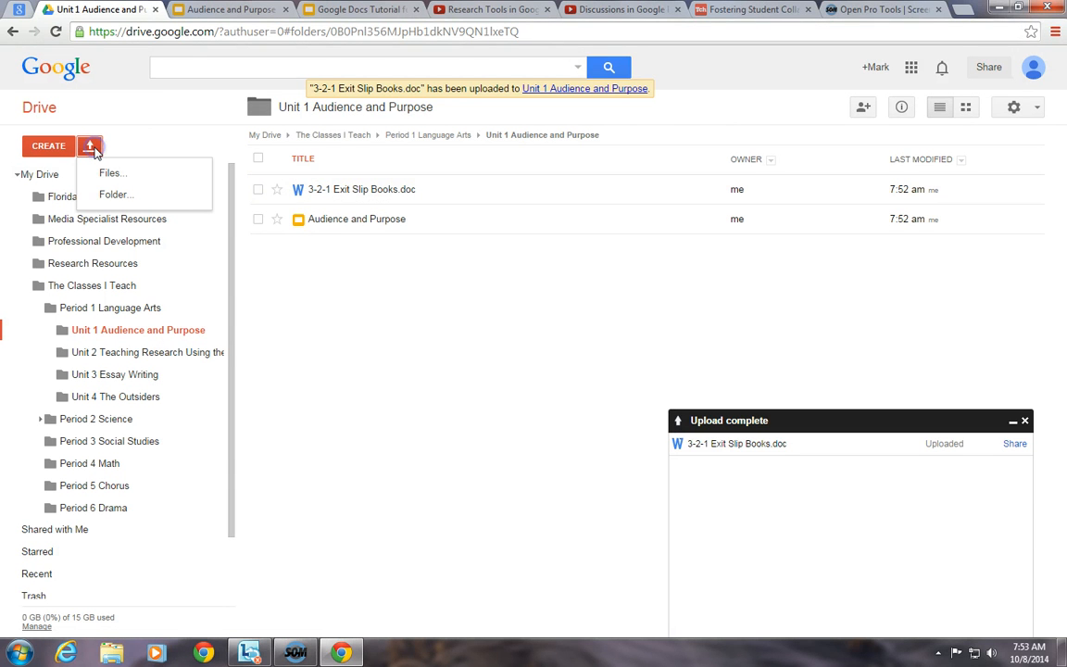
left_click(108, 196)
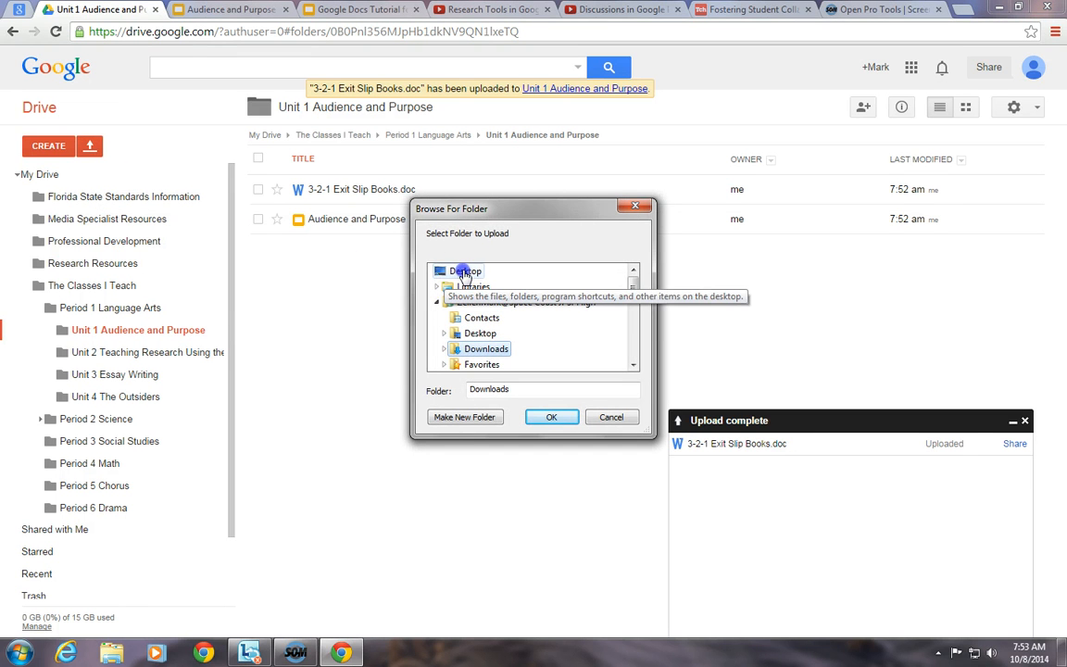
left_click(465, 273)
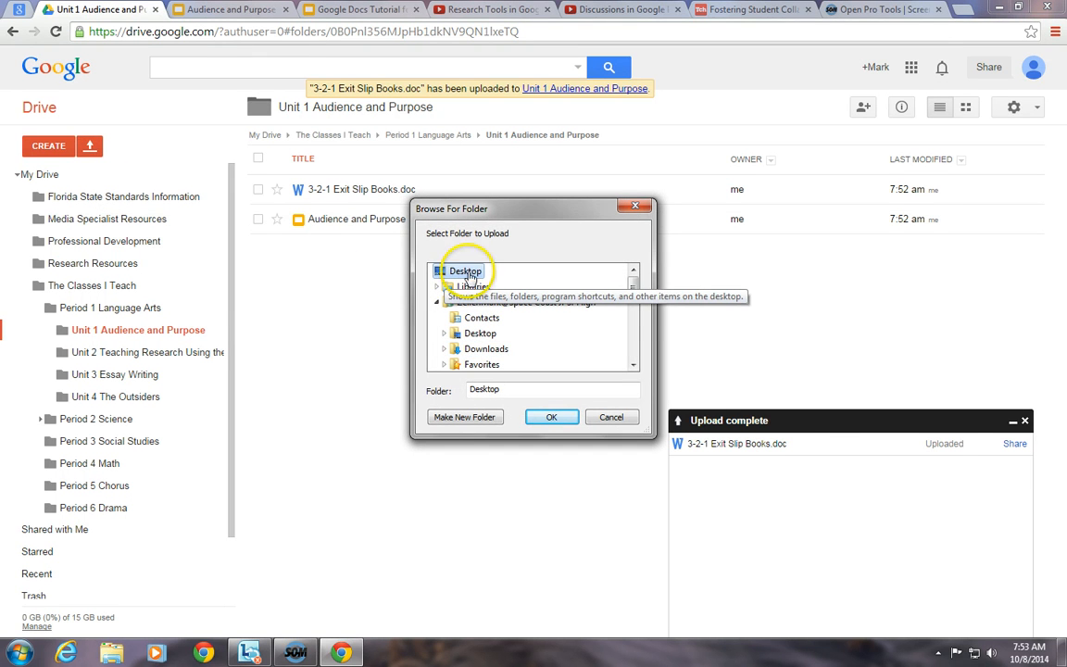
left_click_drag(632, 289, 514, 348)
left_click(465, 335)
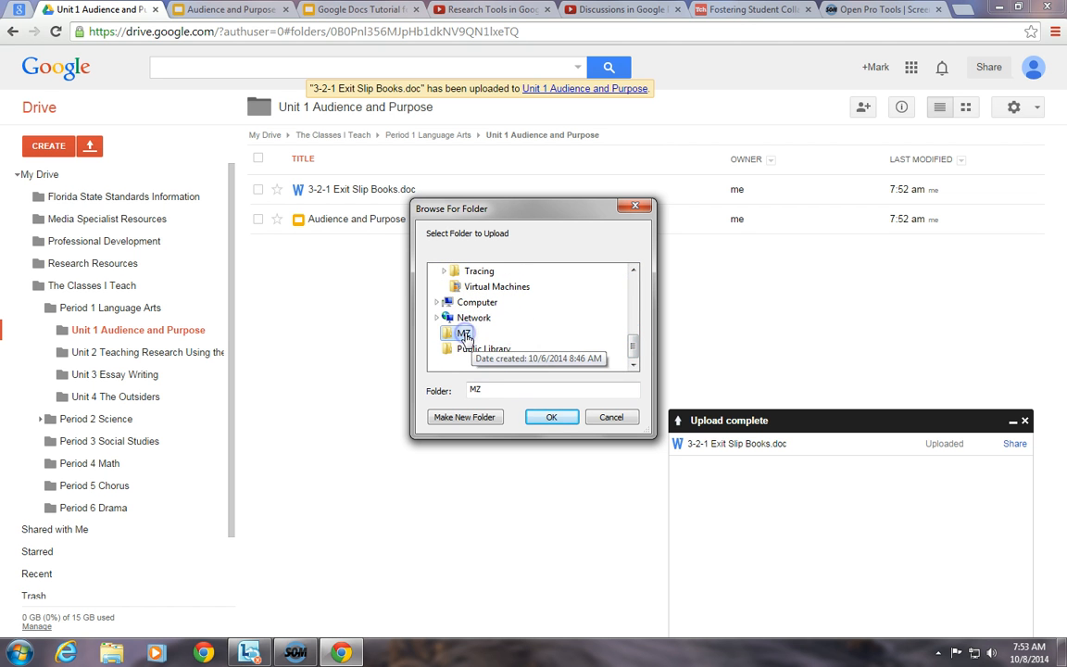
left_click(550, 419)
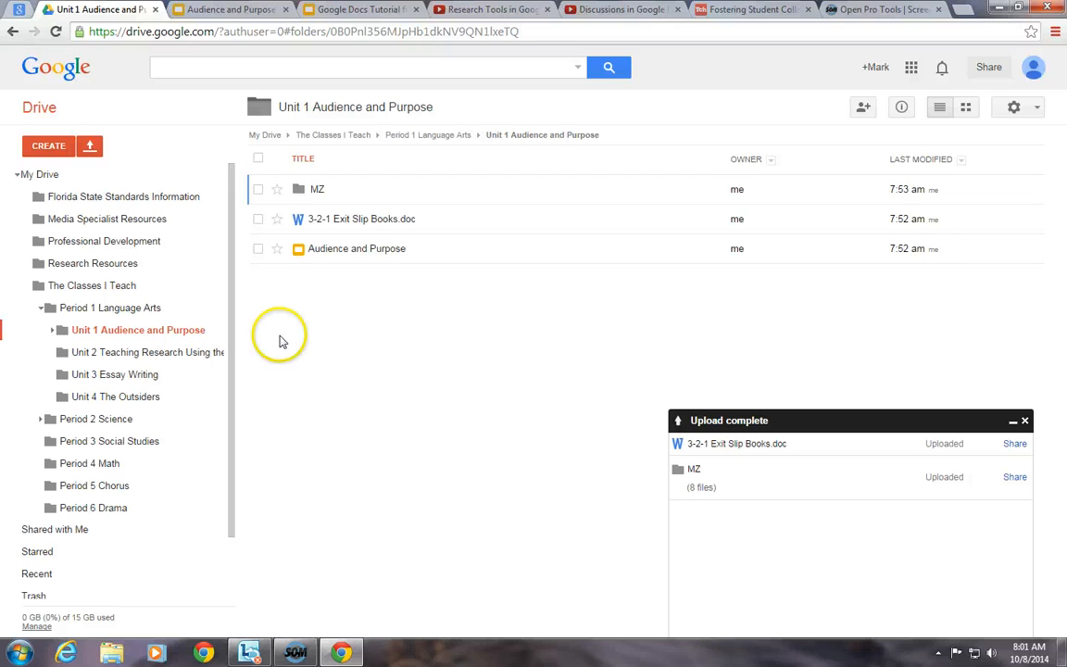
- Open the Audience and Purpose presentation and add the colleague's e-mail address in the sharing dialog
left_click(342, 258)
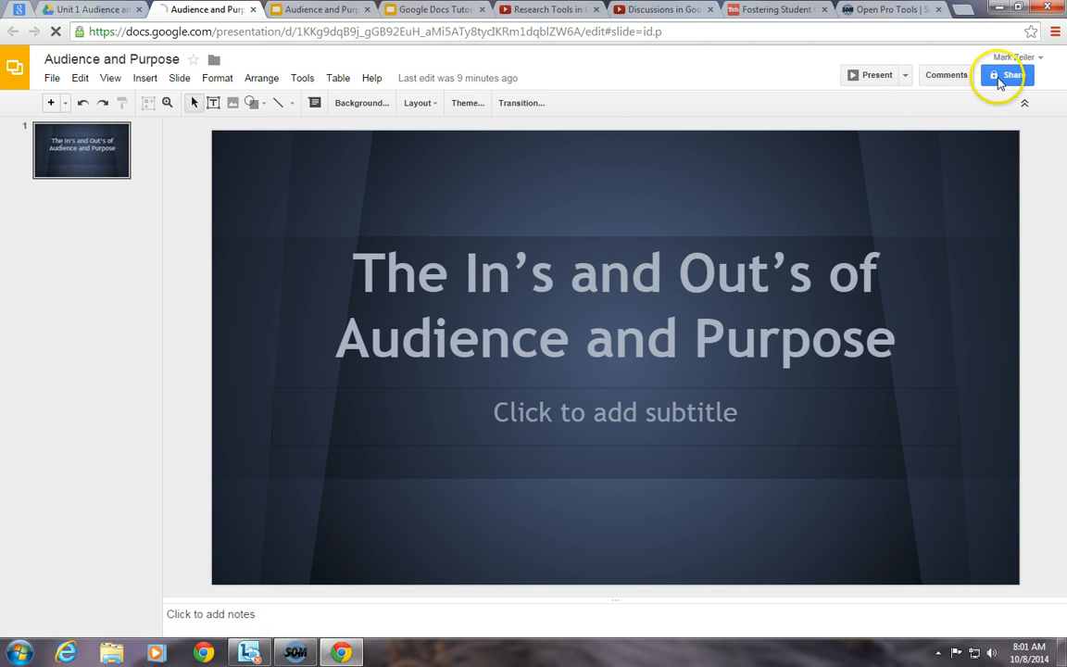
left_click(1000, 81)
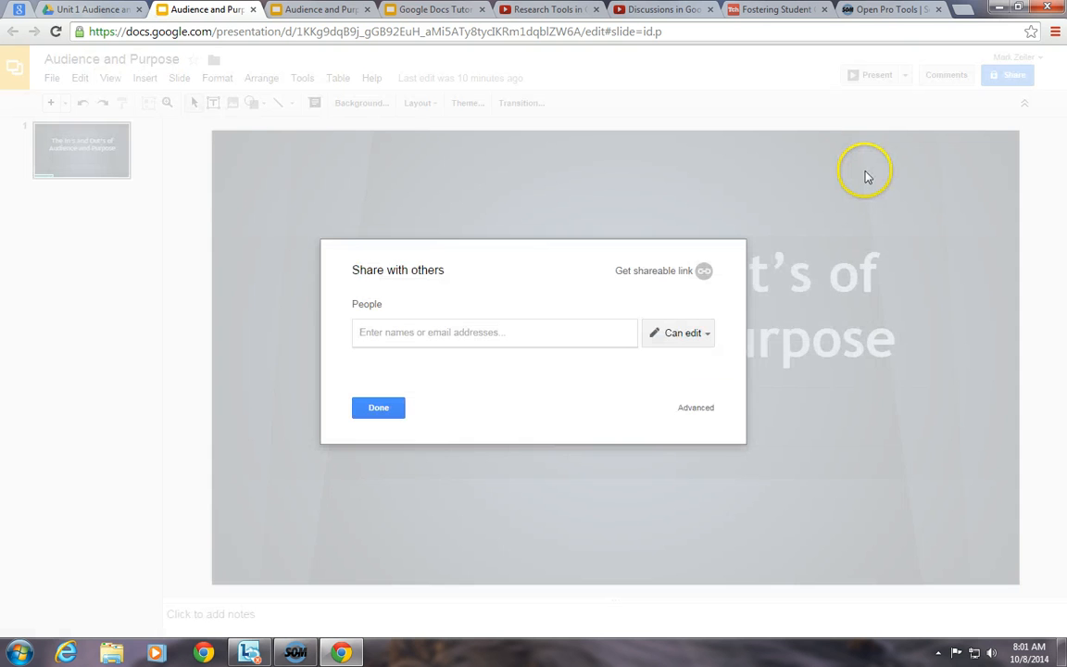
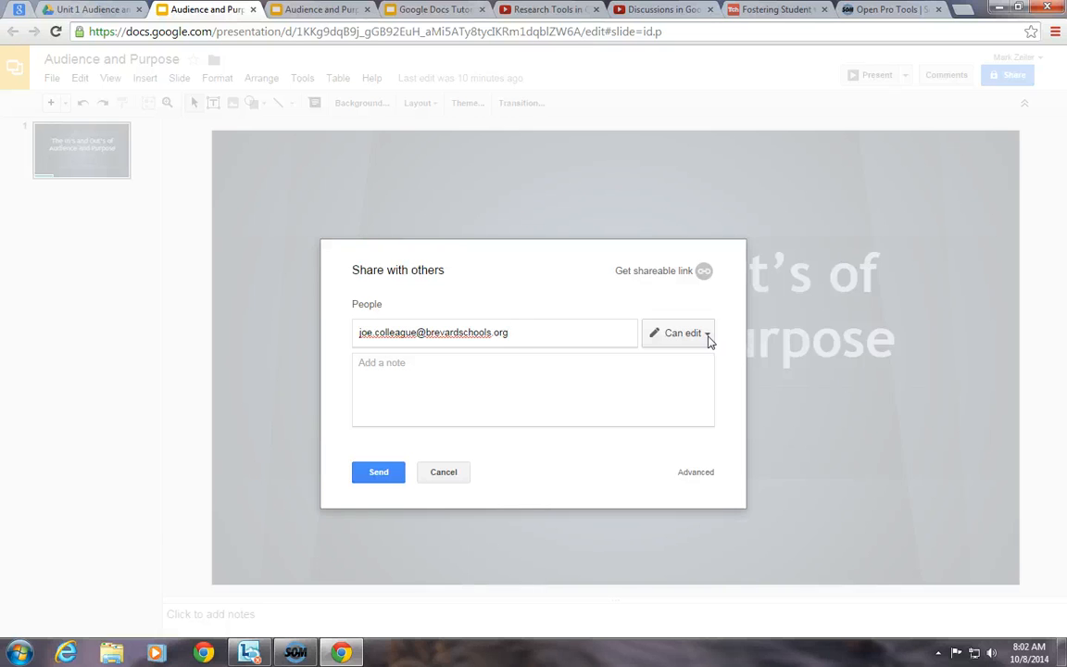
- Try Can comment and Can view, then settle on Can edit for the colleague
left_click(707, 335)
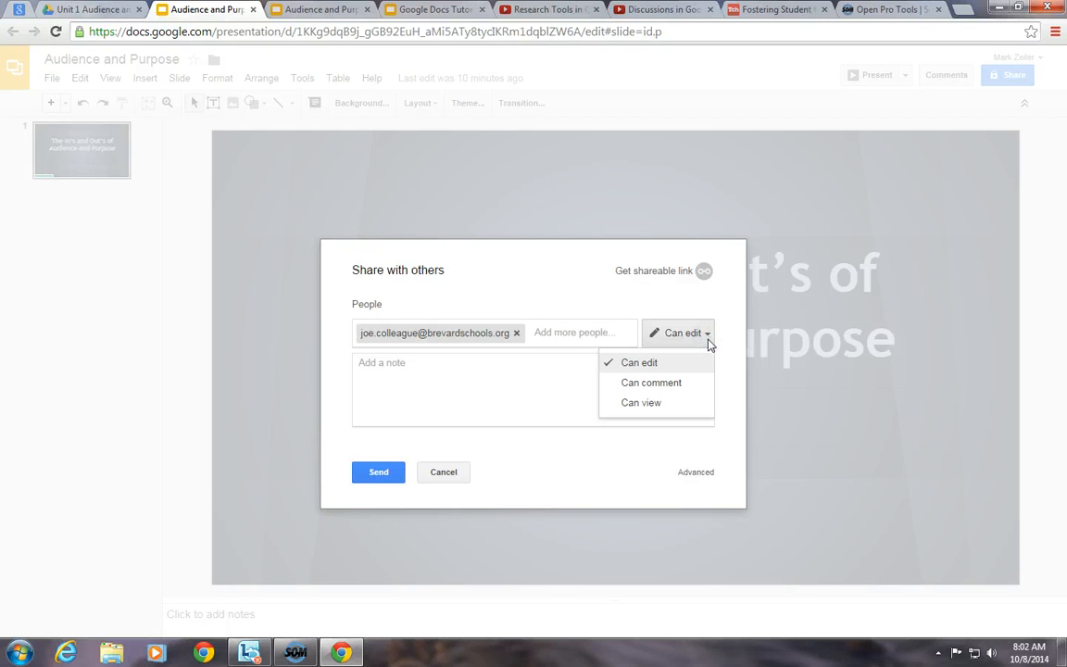
left_click(687, 386)
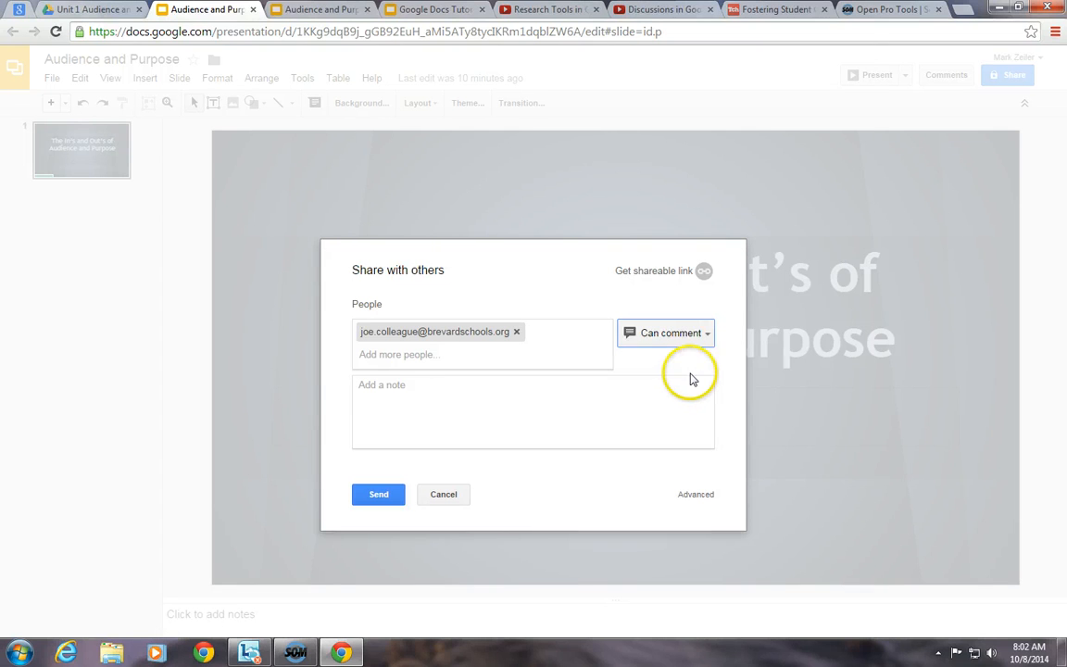
left_click(705, 334)
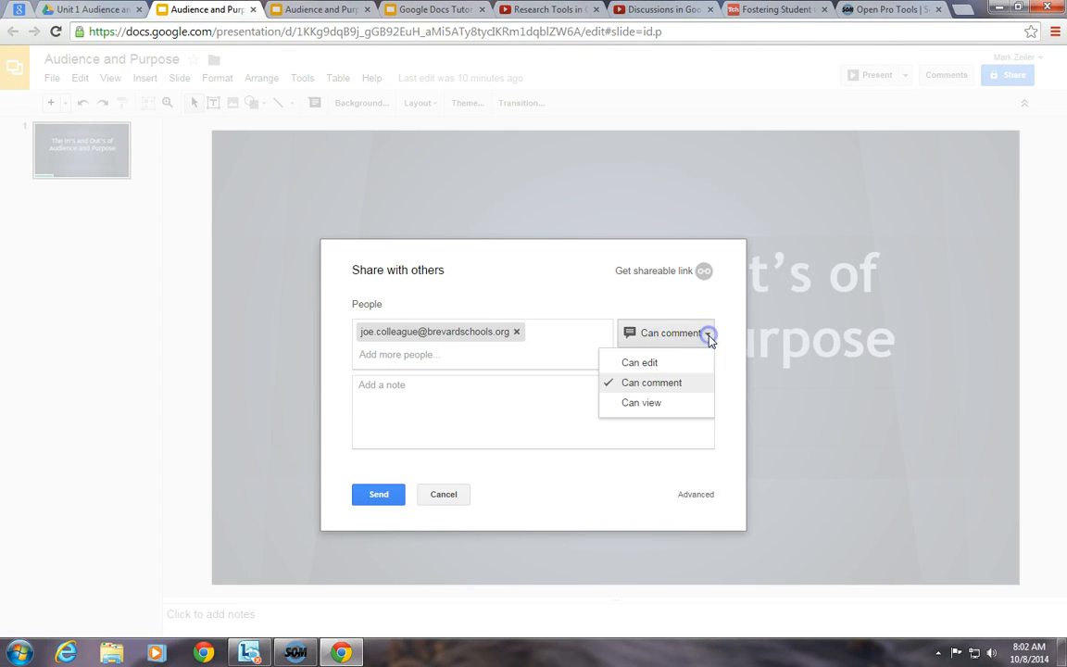
left_click(654, 405)
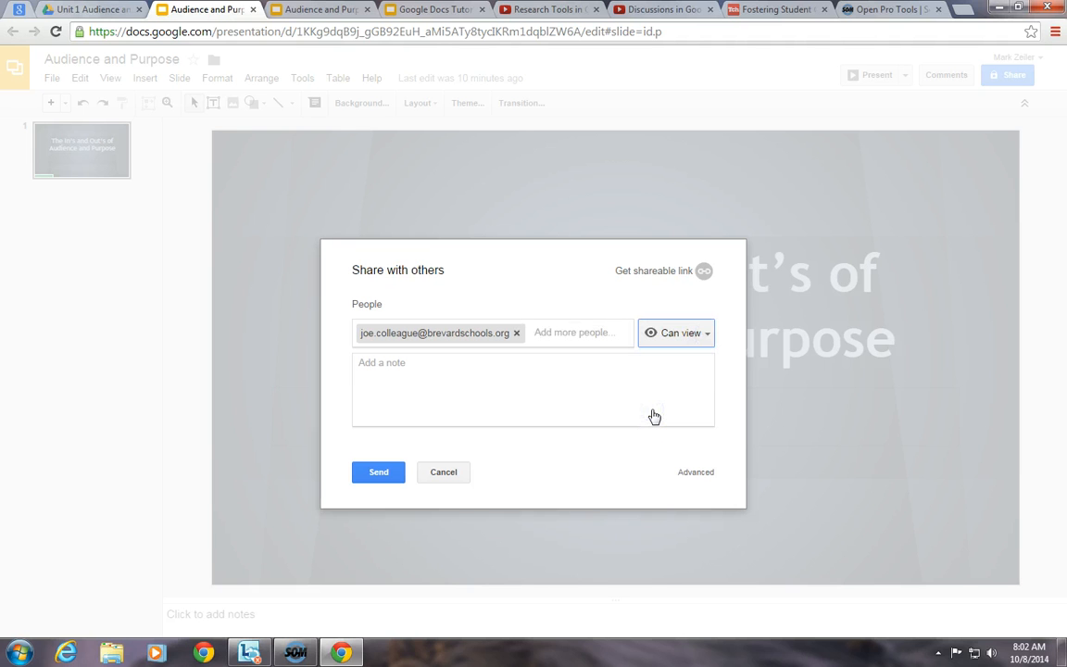
left_click(674, 388)
left_click(687, 339)
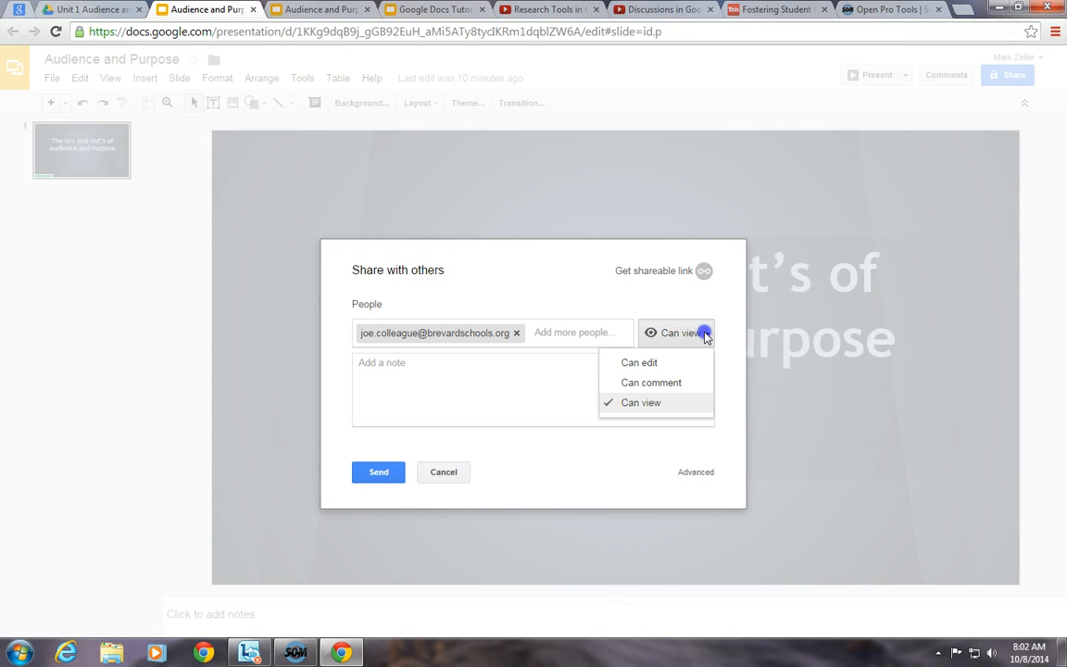
left_click(687, 361)
left_click(631, 386)
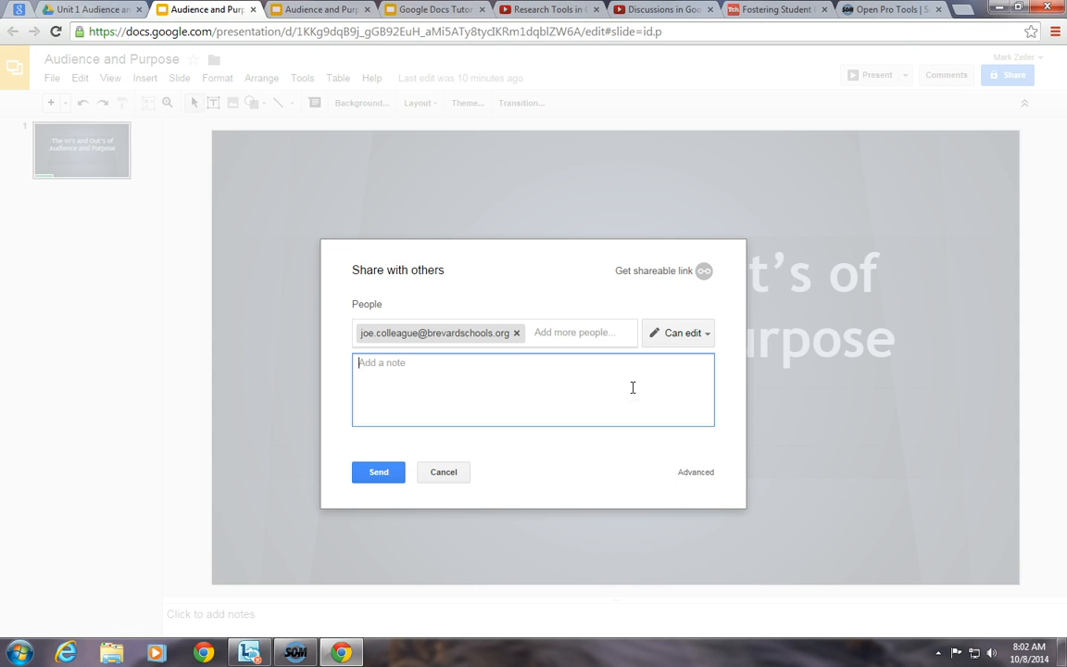
- Add a note asking the colleague to review and suggest improvements, send it, then decline the no-account warning
type("Hey JOe")
key("BackSpace")
key("BackSpace")
key("BackSpace")
type("oe, would you mind ")
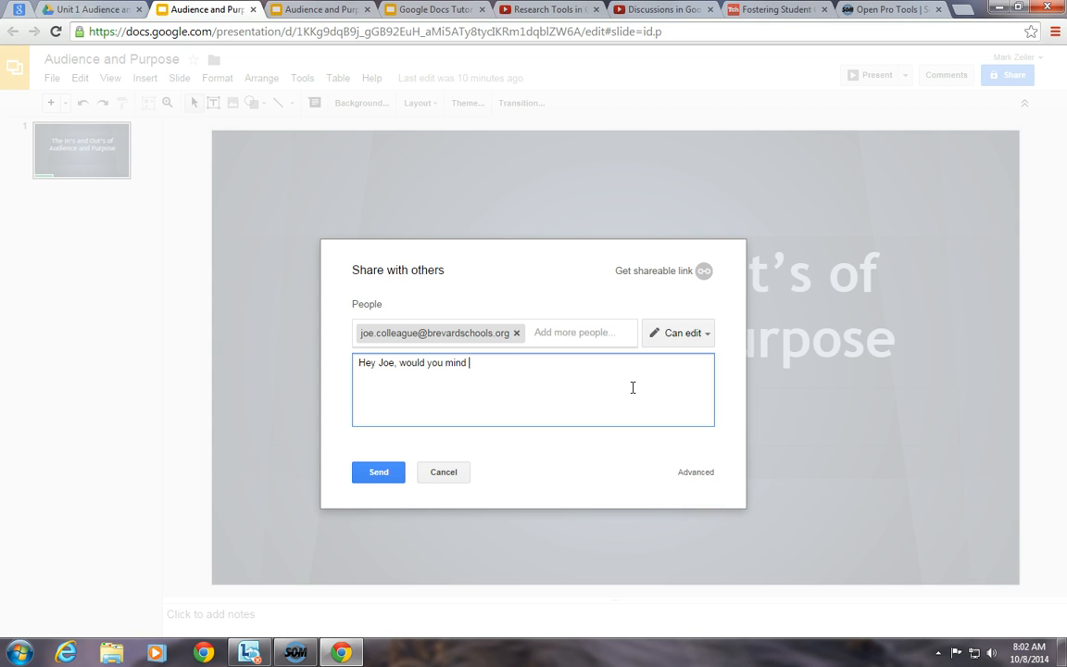
type("taking a look at this pres")
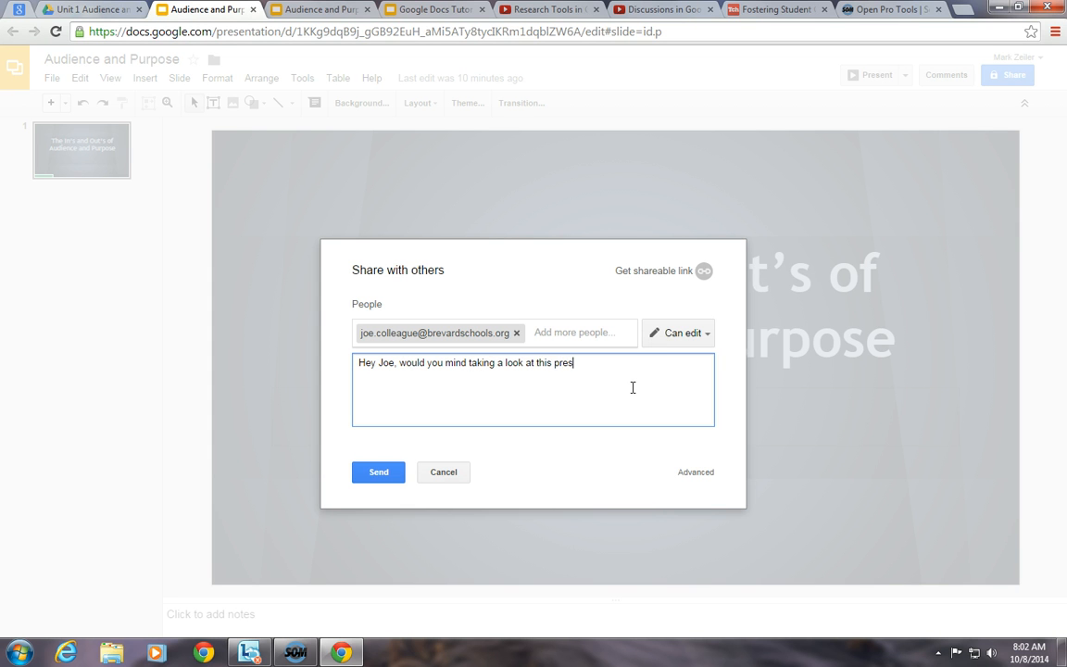
type("entation and share any ideas for imp")
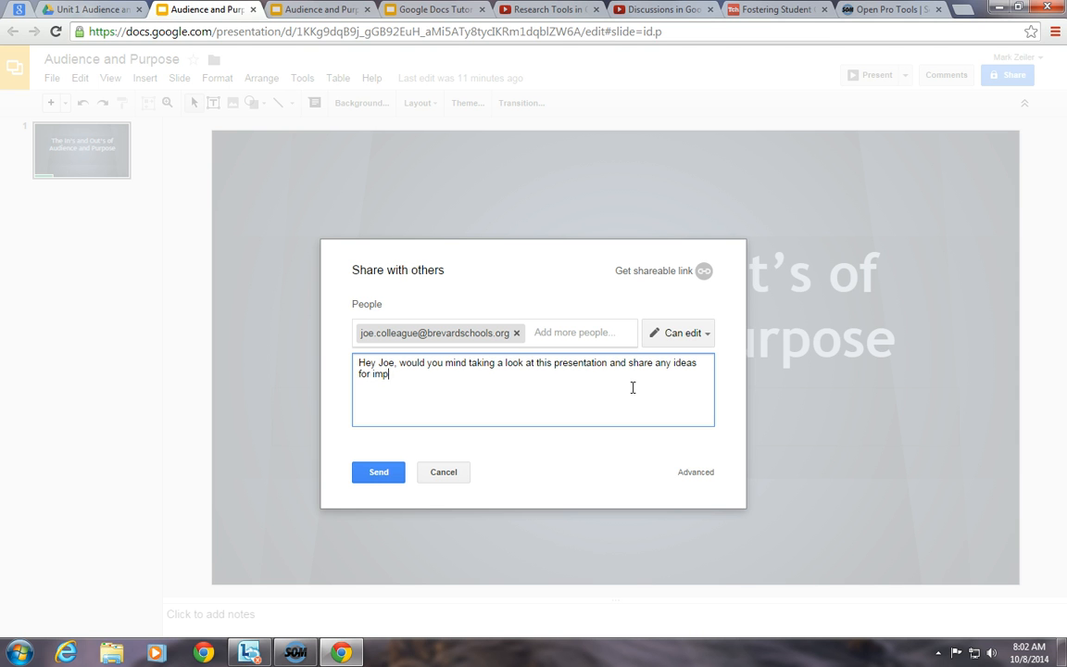
type("rovement?")
left_click(380, 473)
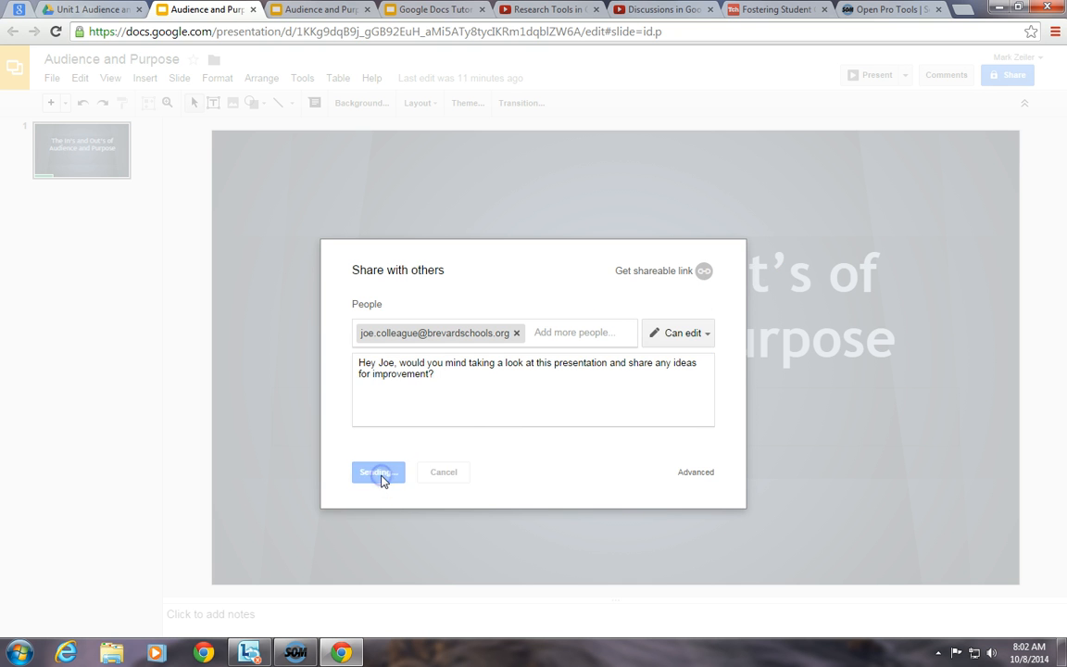
left_click(382, 306)
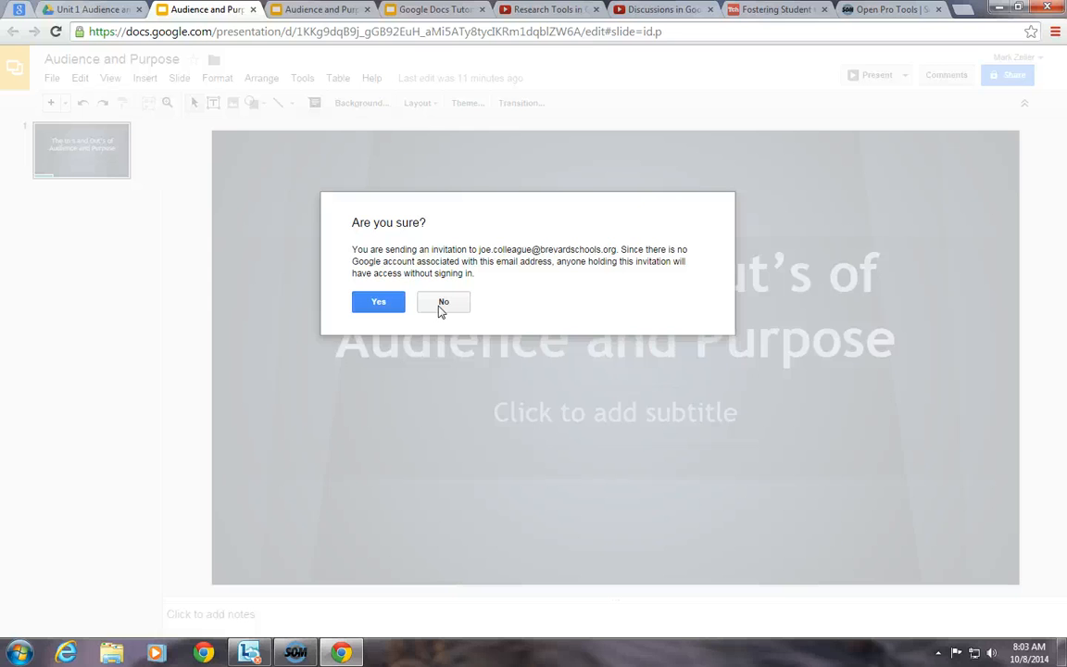
left_click(442, 305)
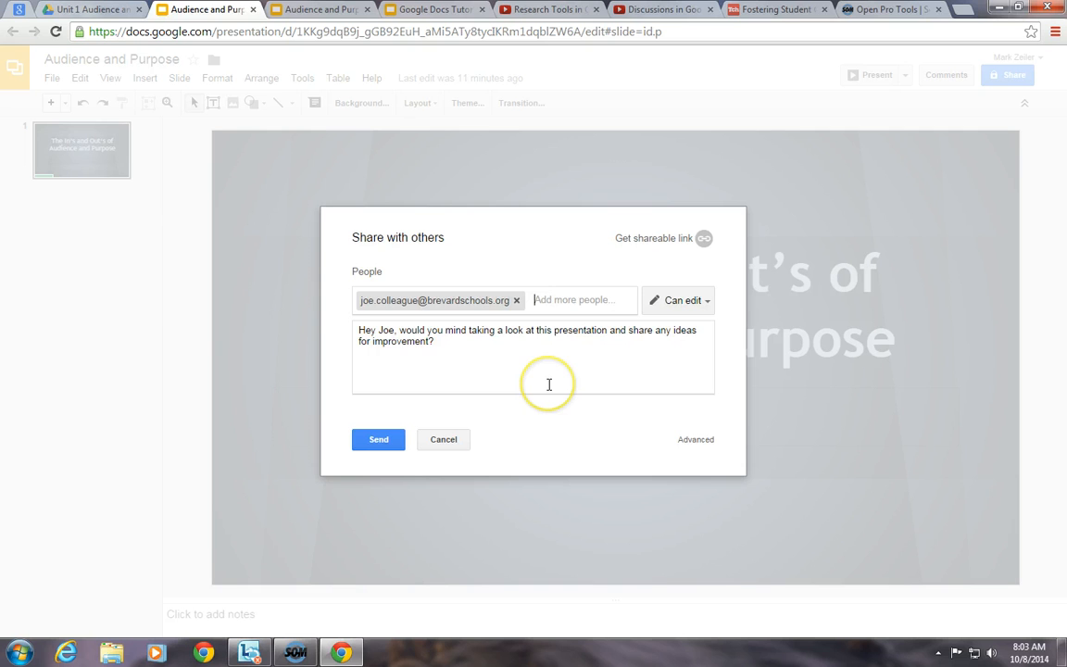
- Swap the colleague recipient for the student's email address with Can view access
key("BackSpace")
key("BackSpace")
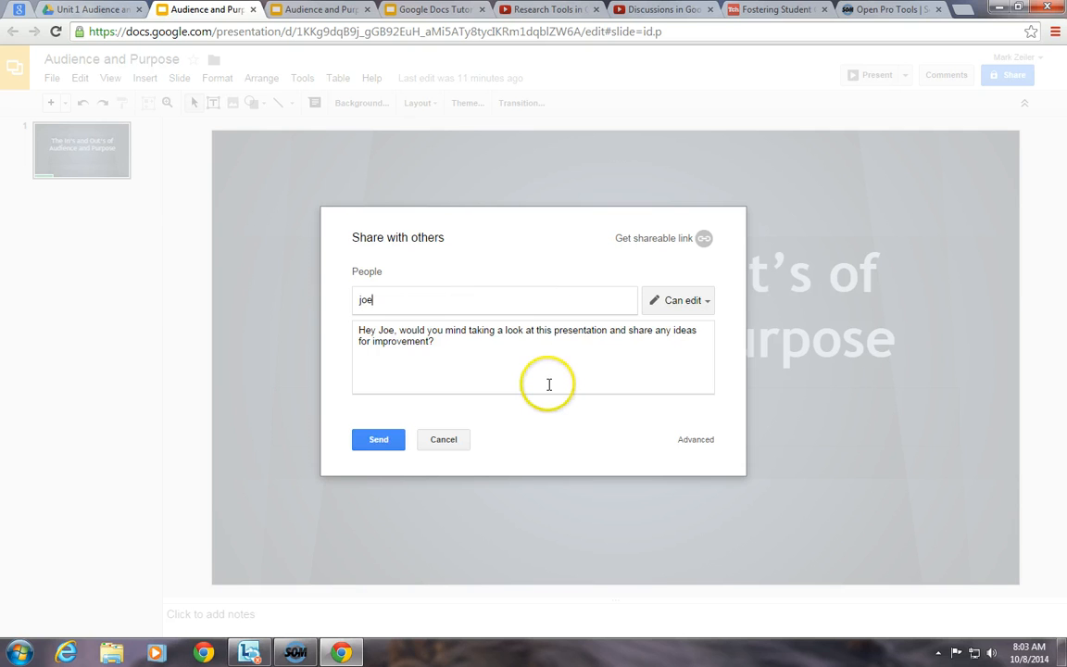
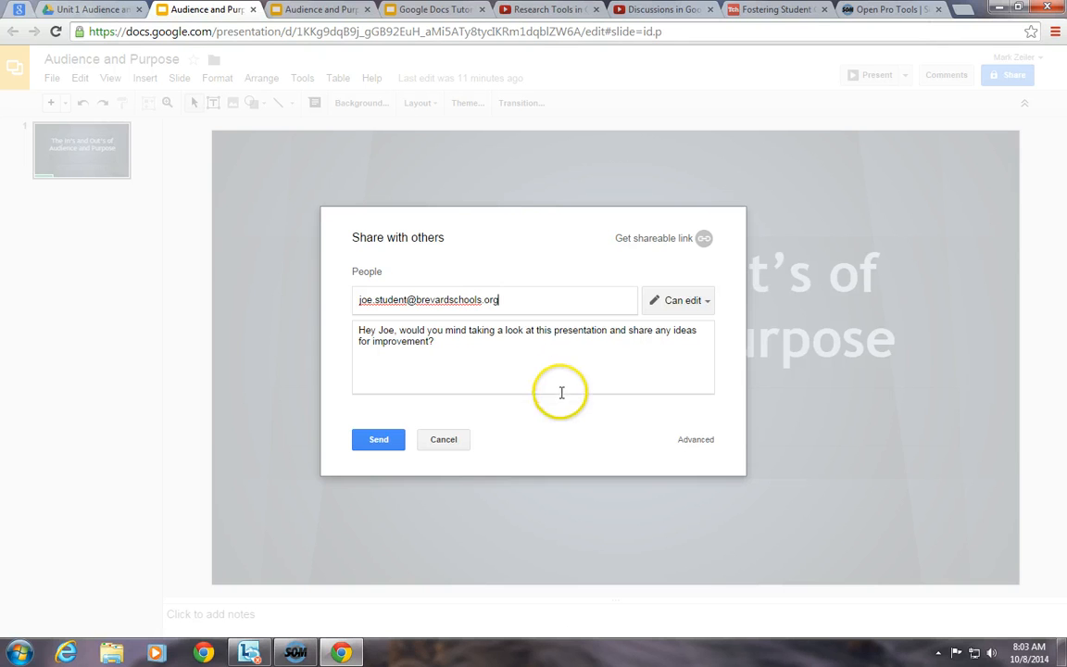
left_click(705, 301)
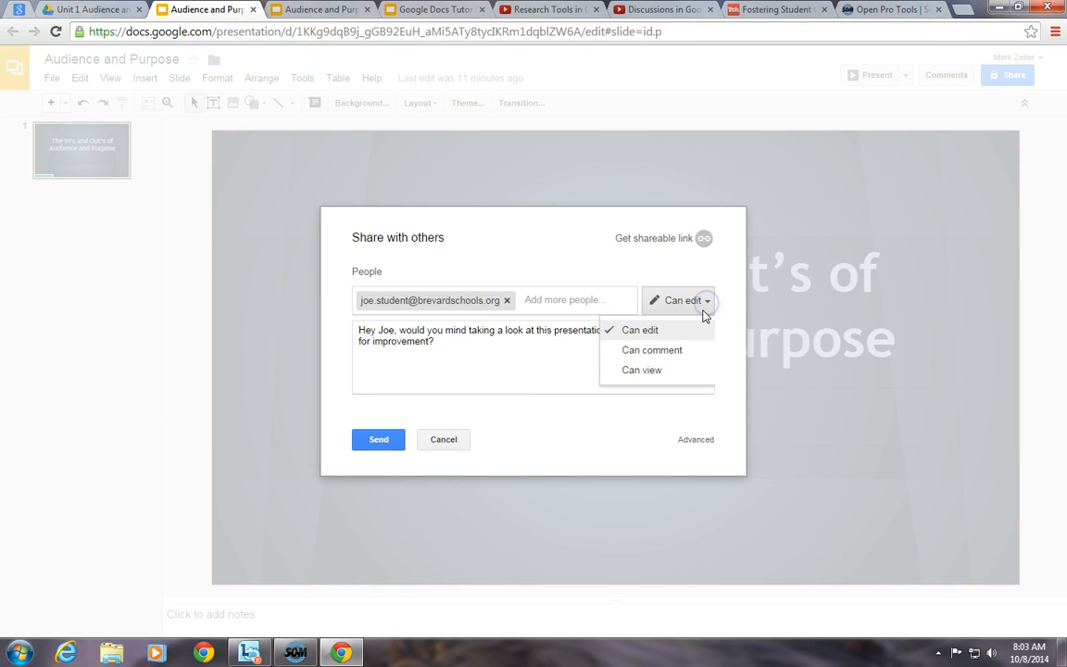
left_click(682, 353)
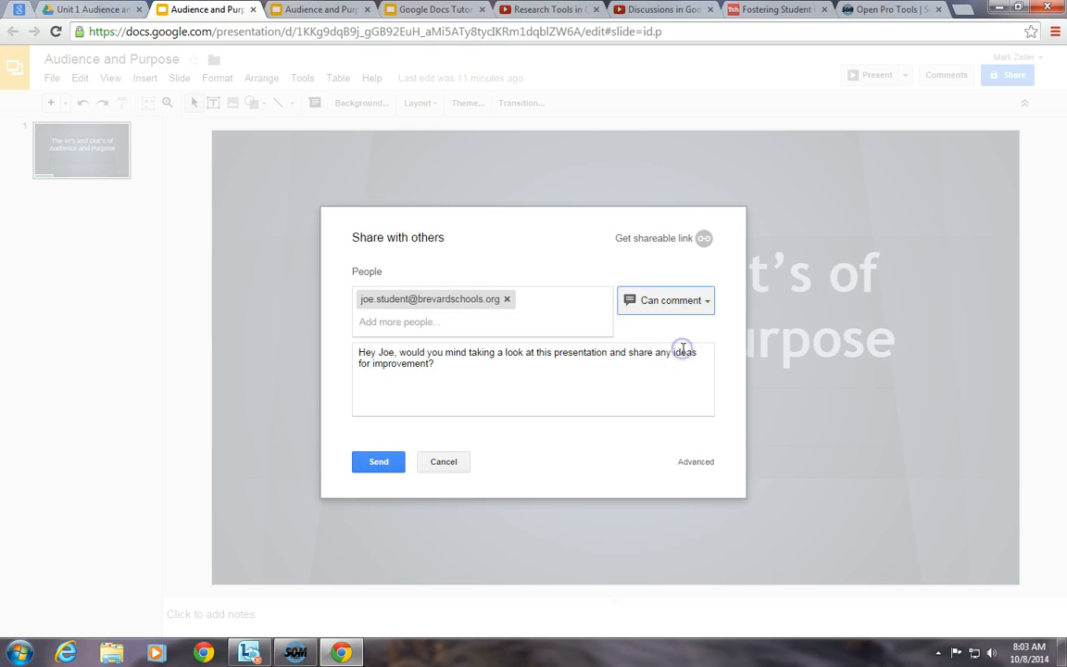
left_click(706, 302)
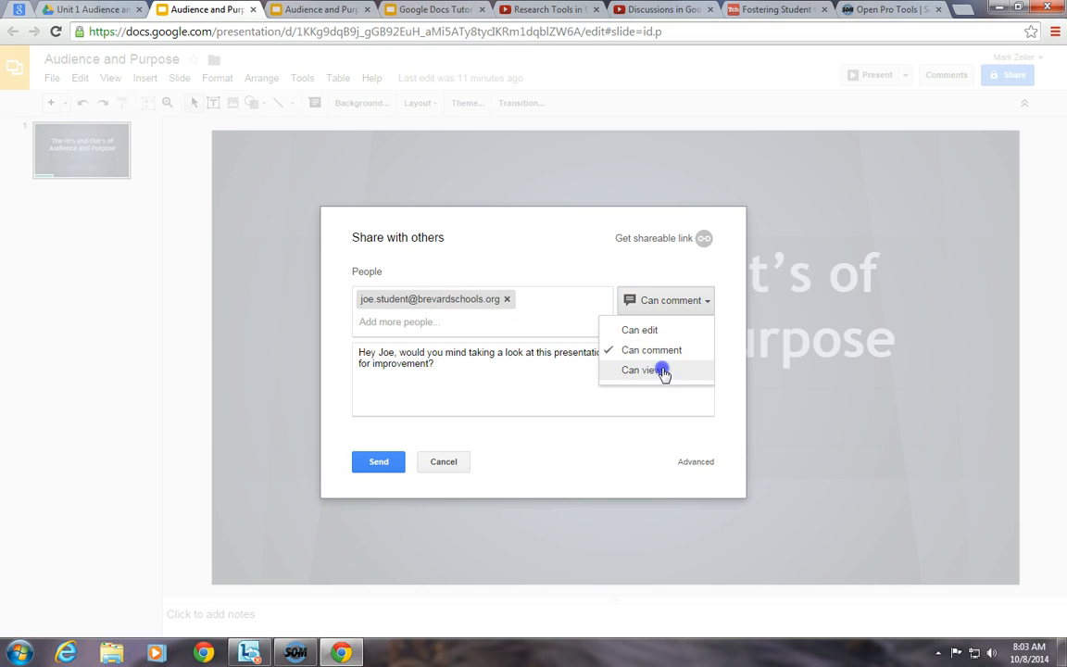
left_click(665, 369)
- Replace the message with a note about Tuesday's missed class and send the invitation
left_click_drag(550, 364, 289, 340)
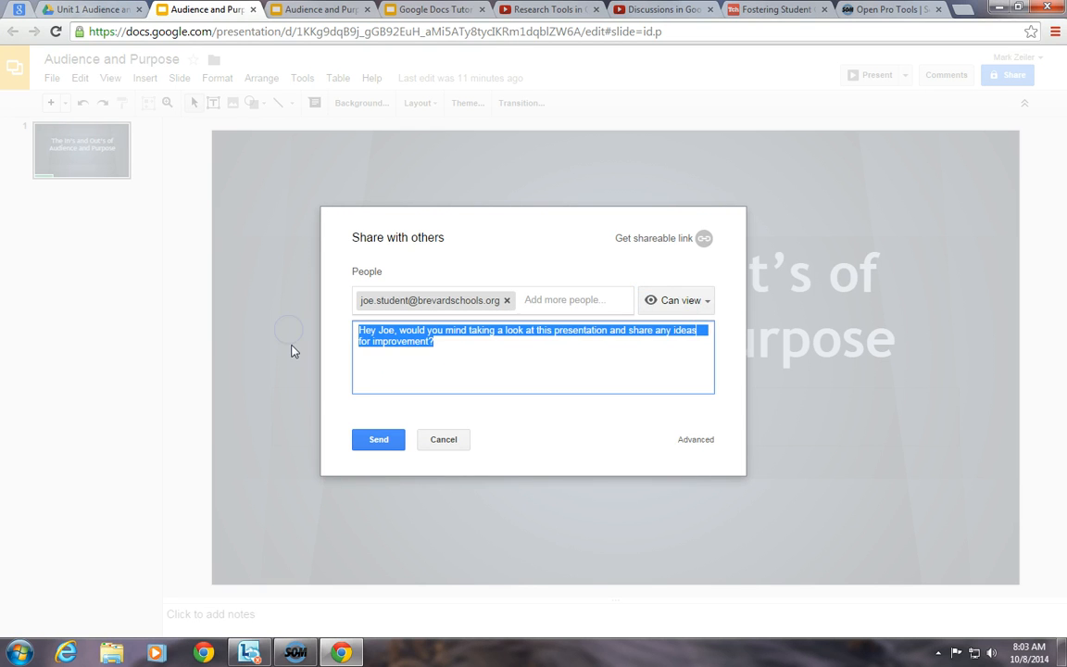
type("Hi ")
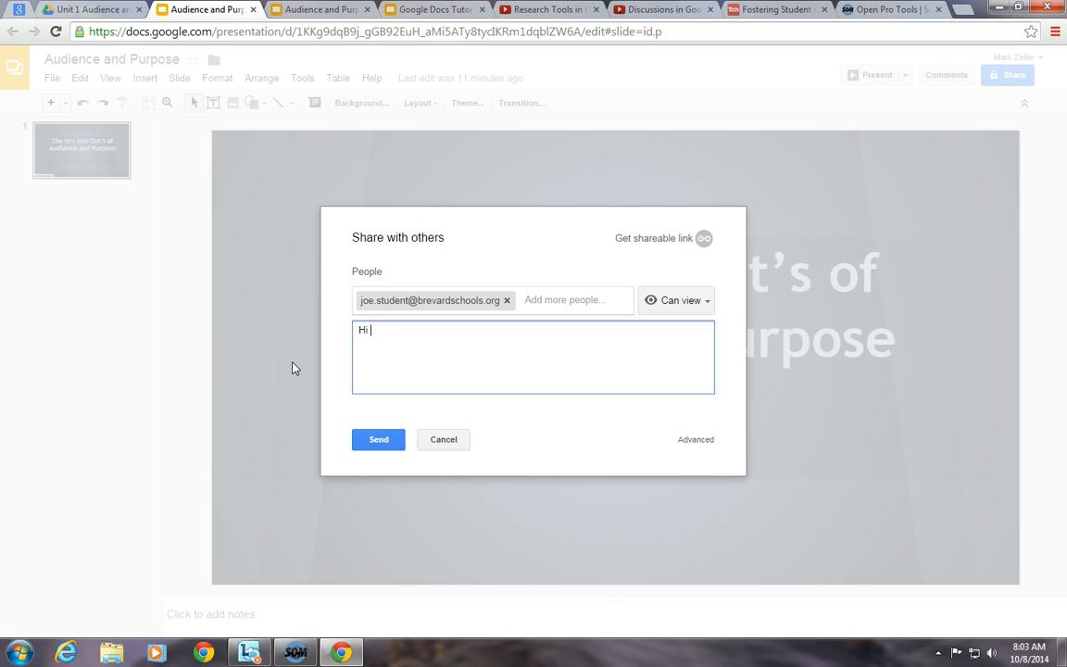
type("Joe, this is the presentation we covered ")
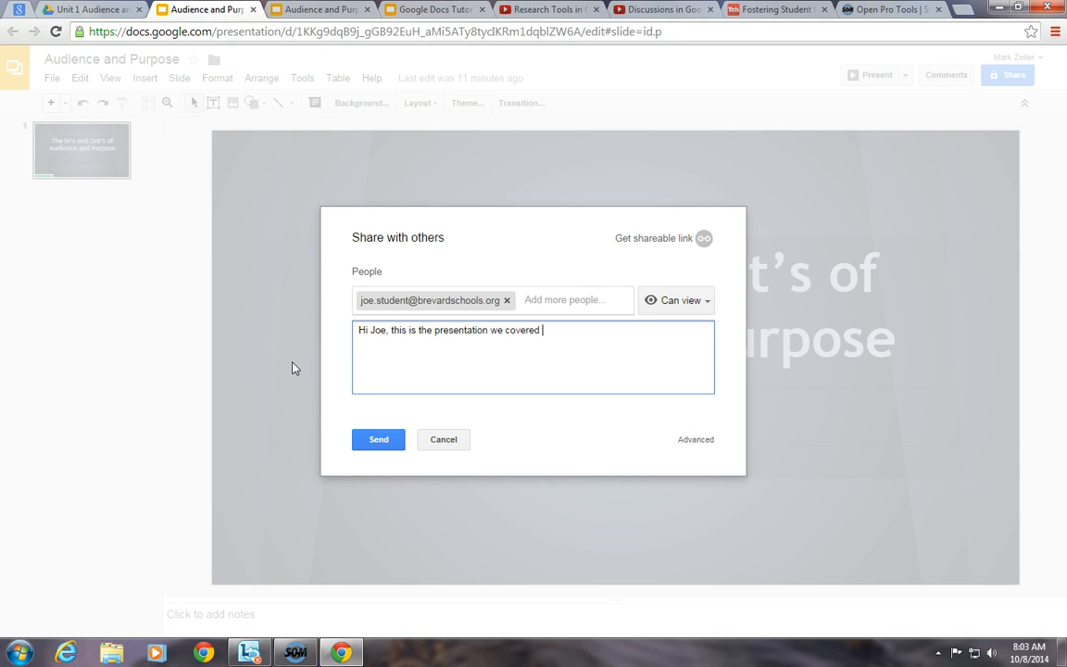
type("during the class you missed on T")
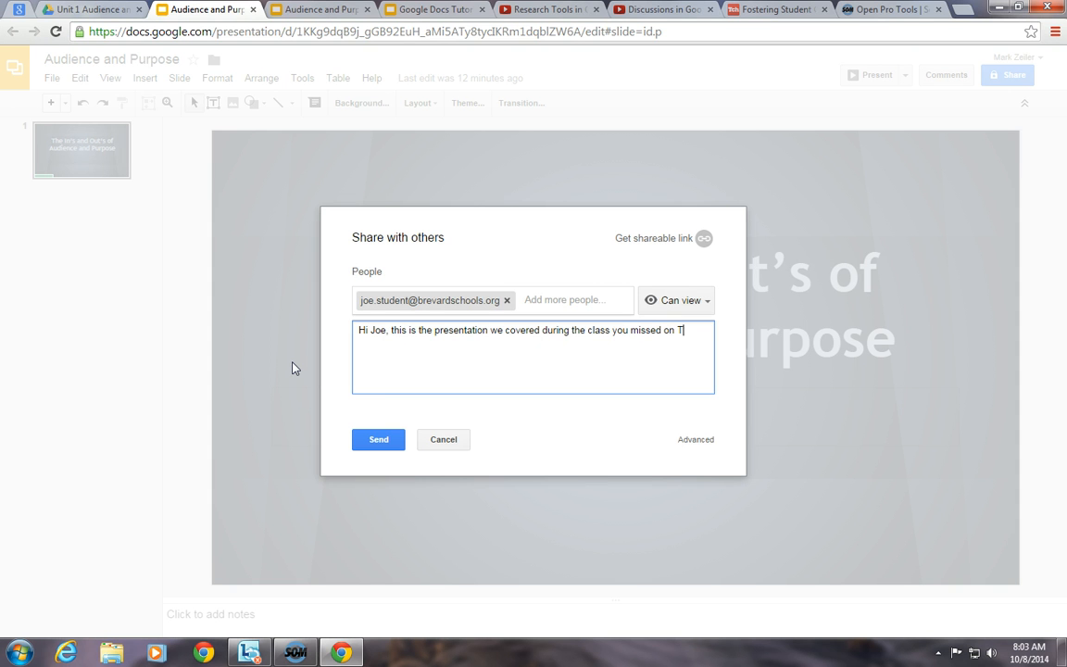
type("uesday. Take a look and let me know ")
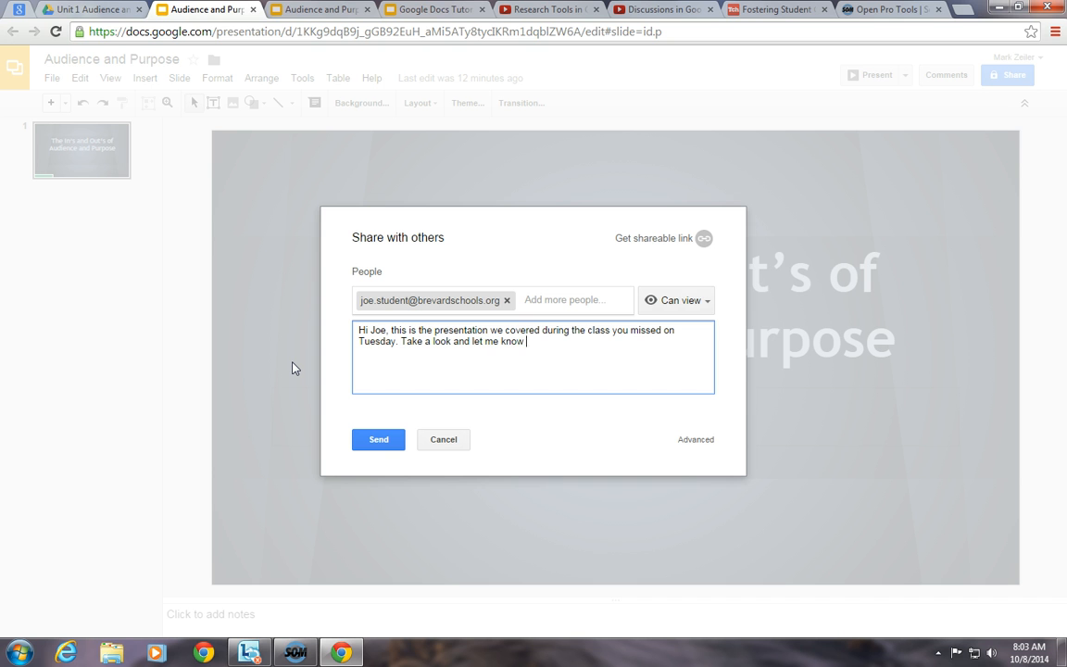
type("if you have any questions.")
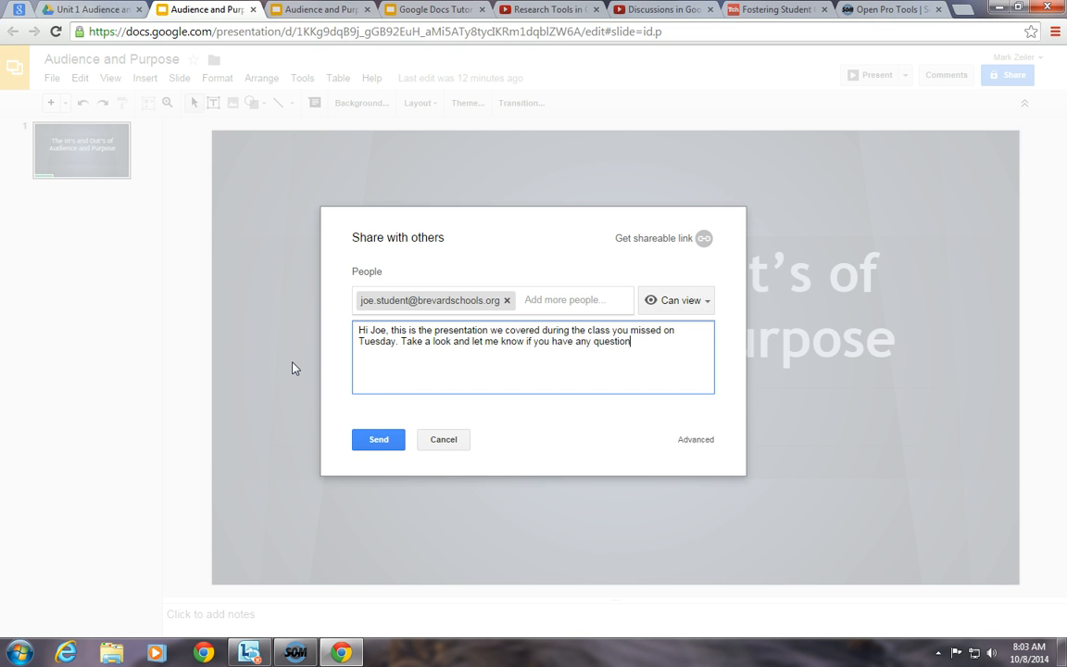
left_click(325, 375)
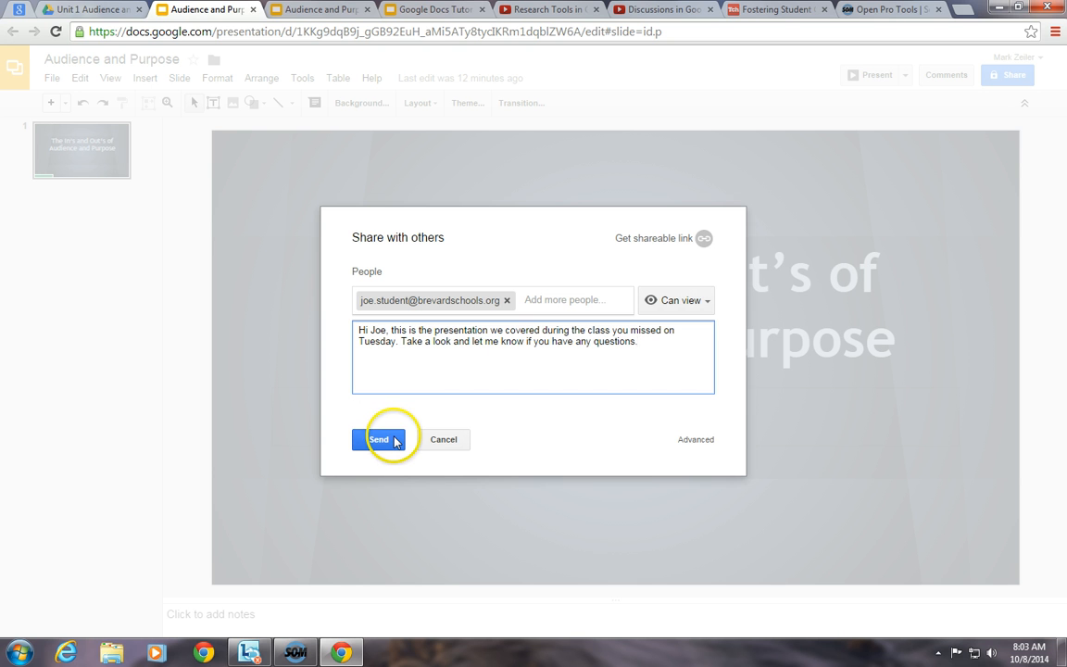
left_click(393, 440)
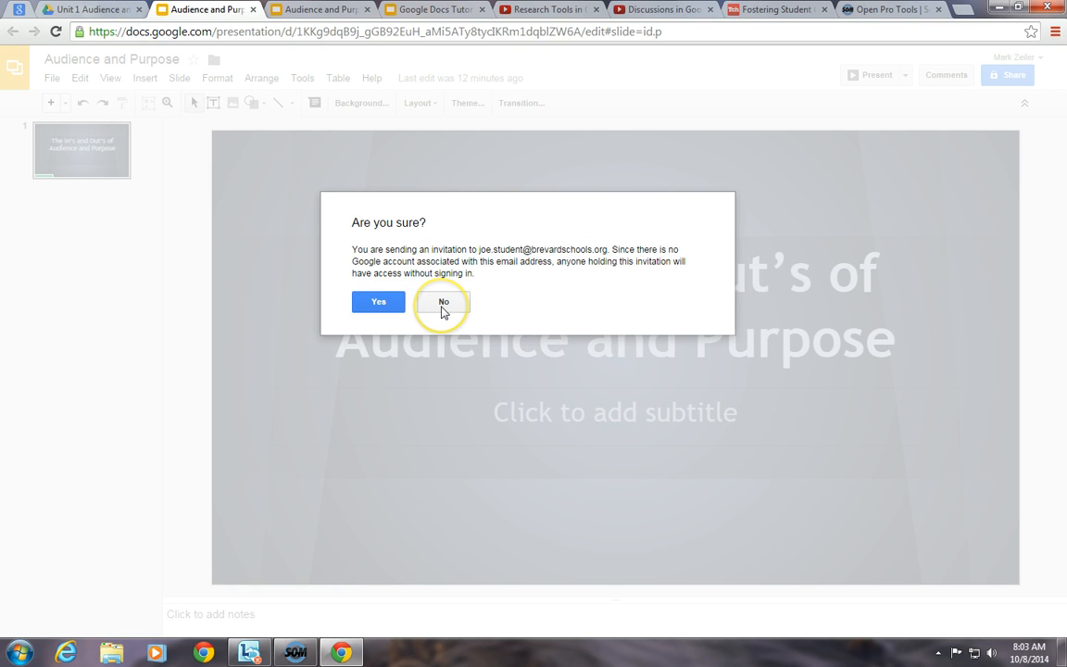
- Dismiss the no-account warning, turn on link sharing, and give the student edit access
left_click(443, 308)
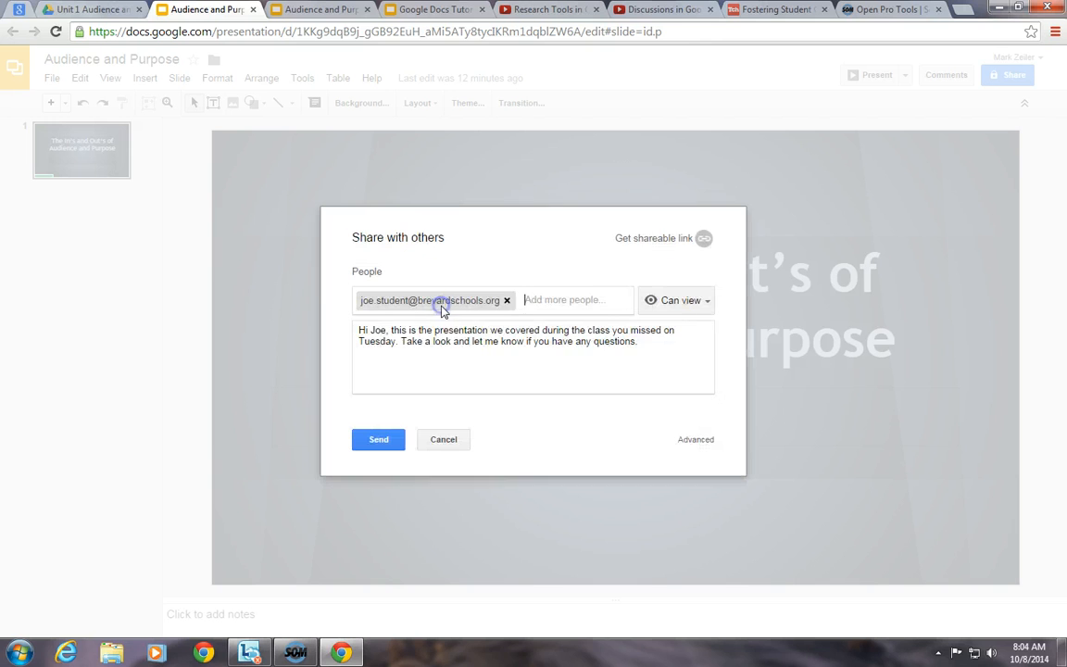
left_click(650, 241)
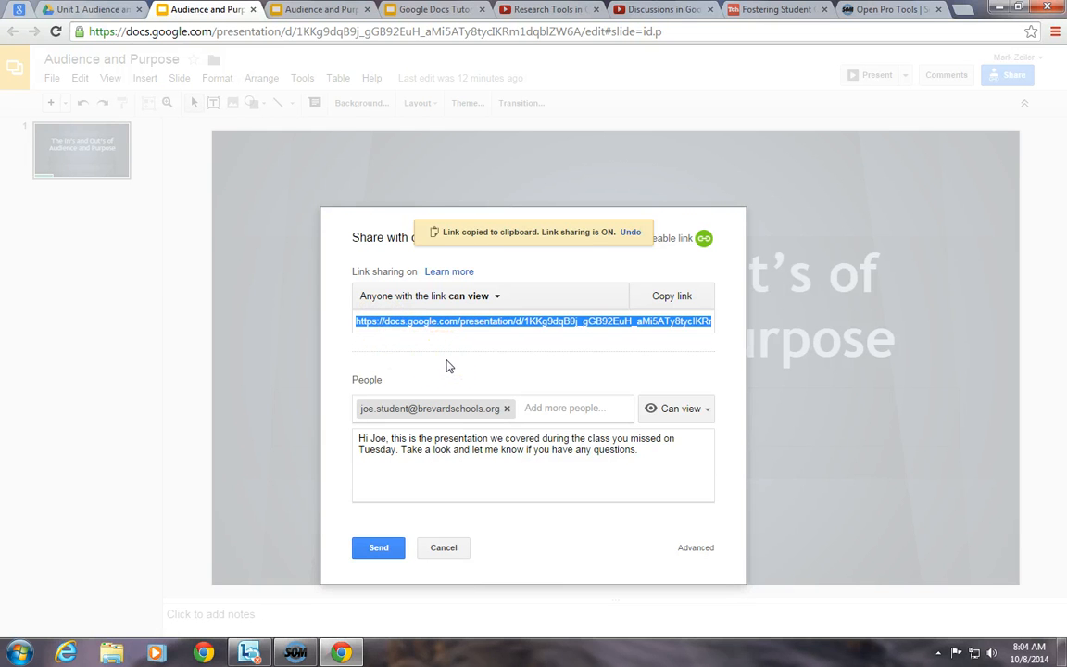
left_click(702, 411)
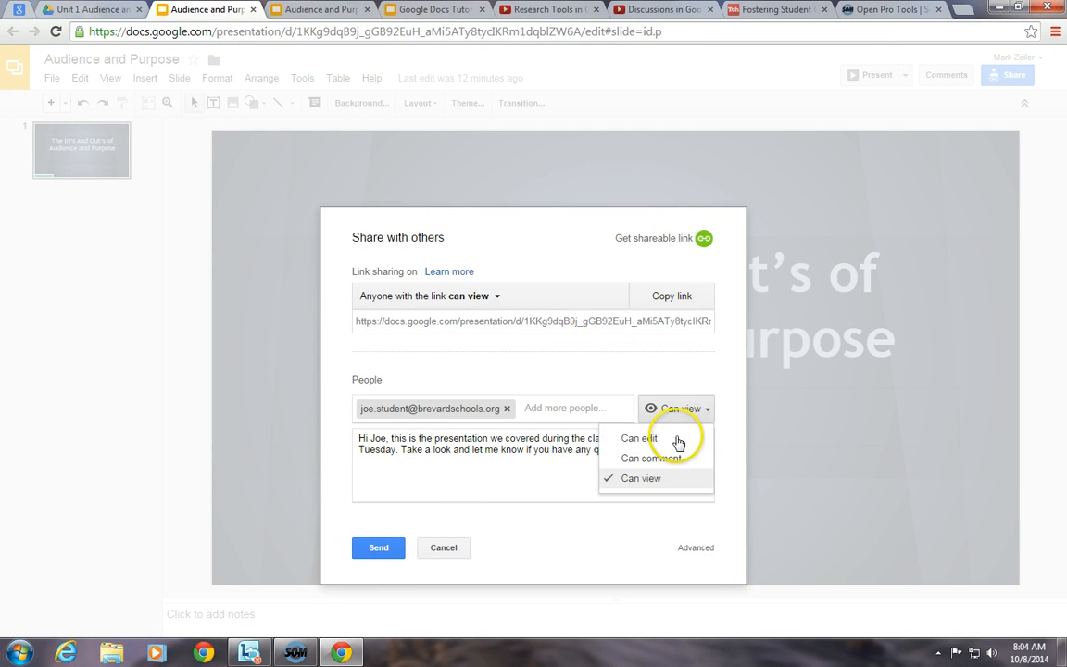
left_click(676, 439)
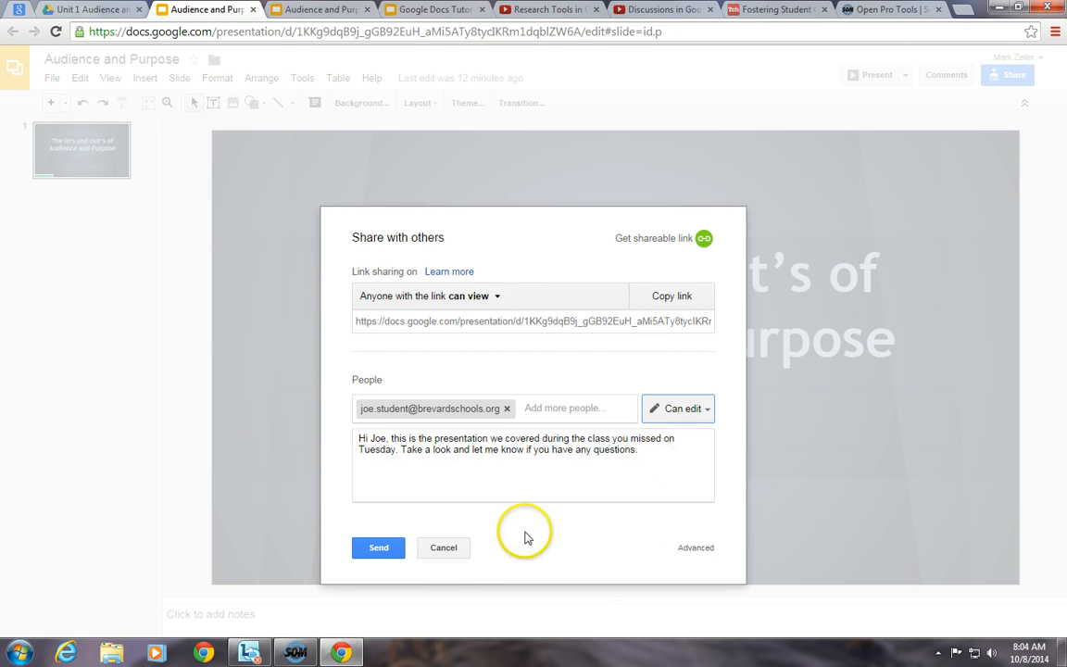
- Discard the pending invitation, close sharing, and return to the Your Turn! slide
left_click(443, 548)
left_click(378, 482)
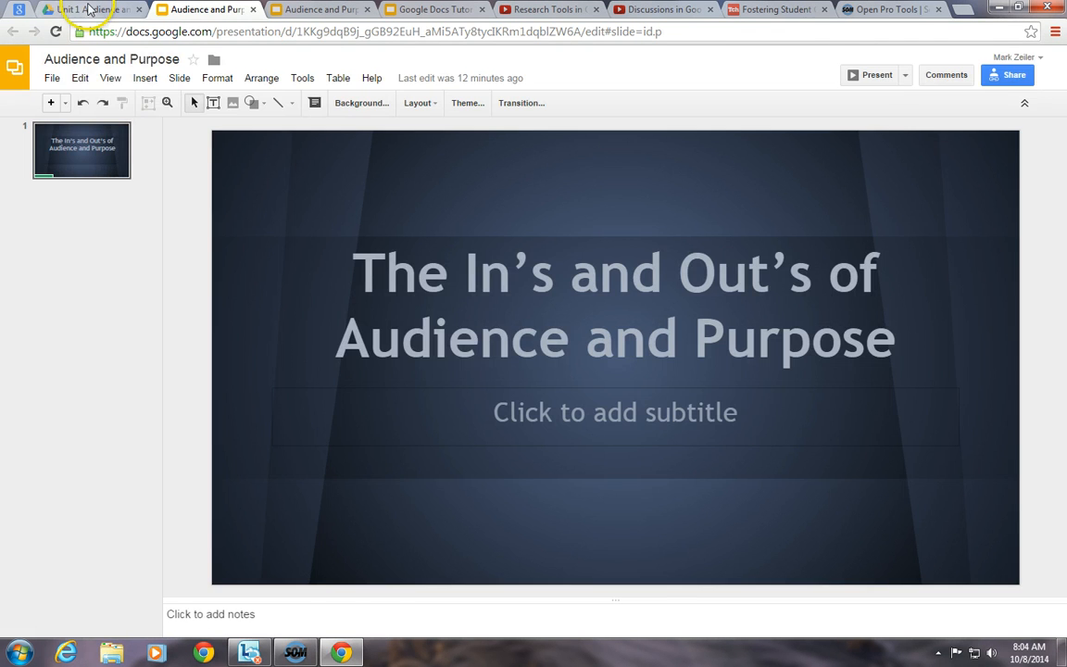
left_click(91, 9)
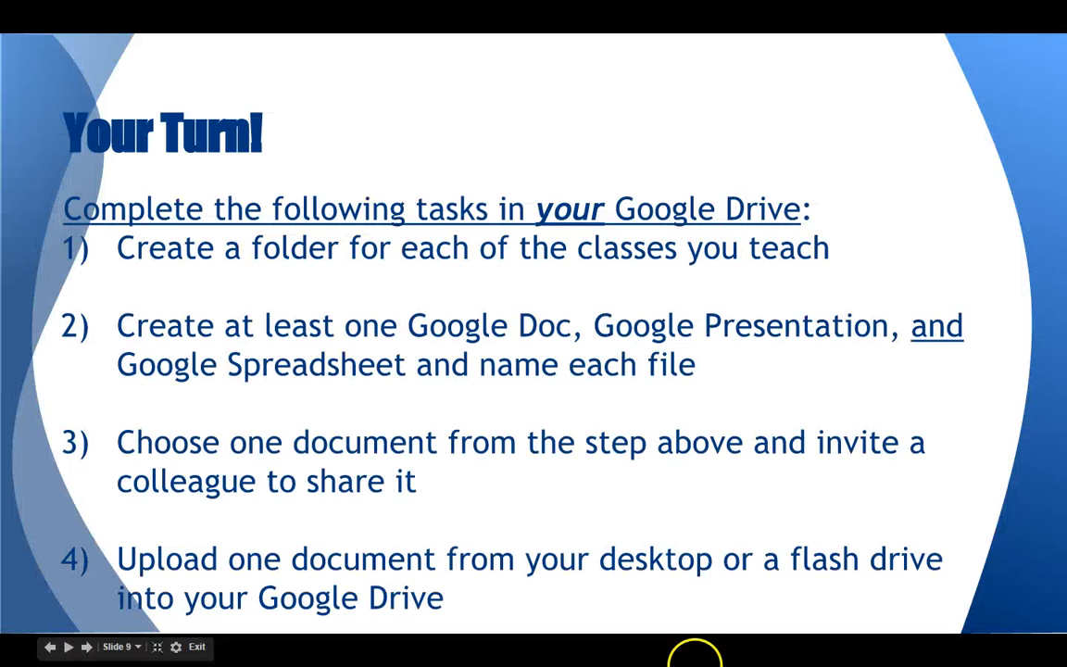
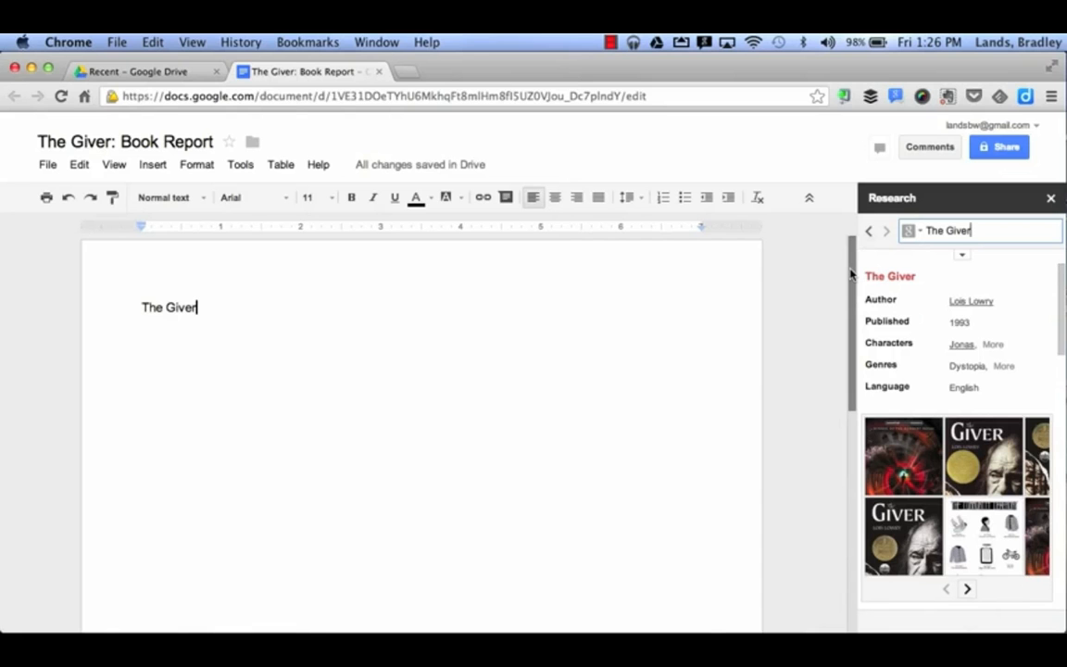
- Complete the title line as 'The Giver by Lois Lowry' and start a new paragraph
left_click(262, 308)
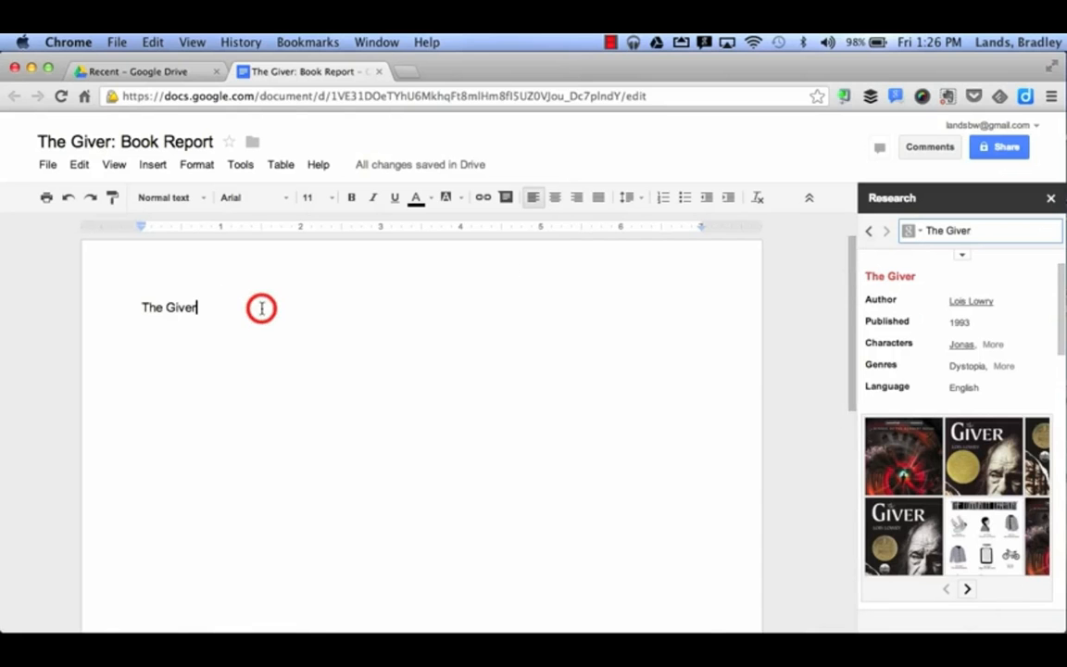
type("by Lo")
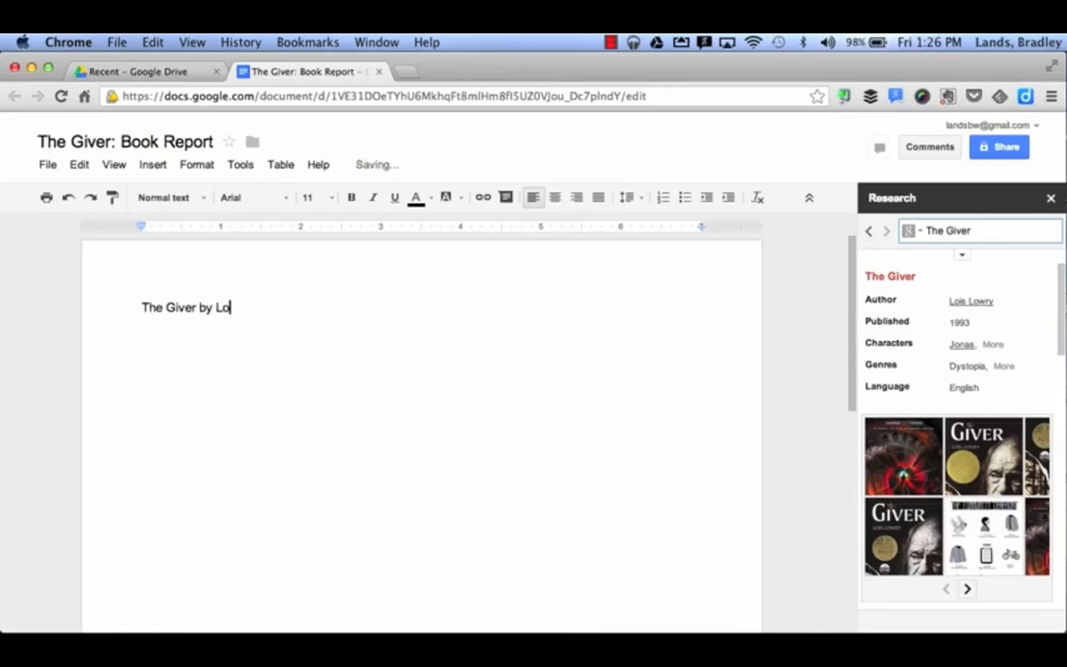
type("is Lowry")
key("Return")
key("Return")
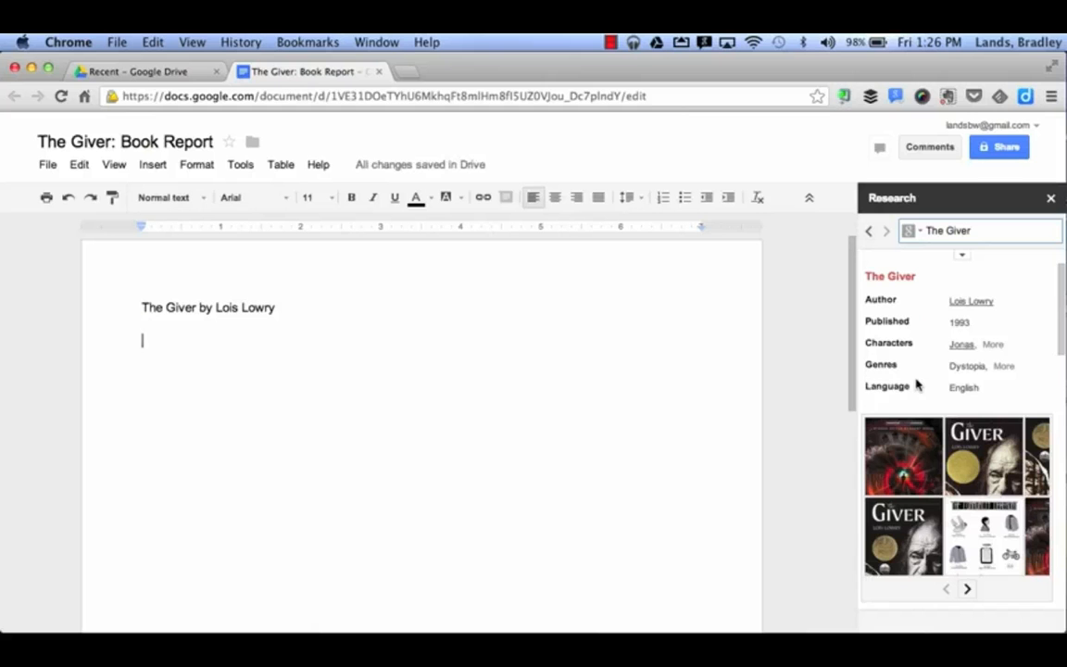
- Link 'The Giver' to its Wikipedia article and cite it as footnote 1
scroll(916, 381, "down", 2)
scroll(917, 382, "down", 5)
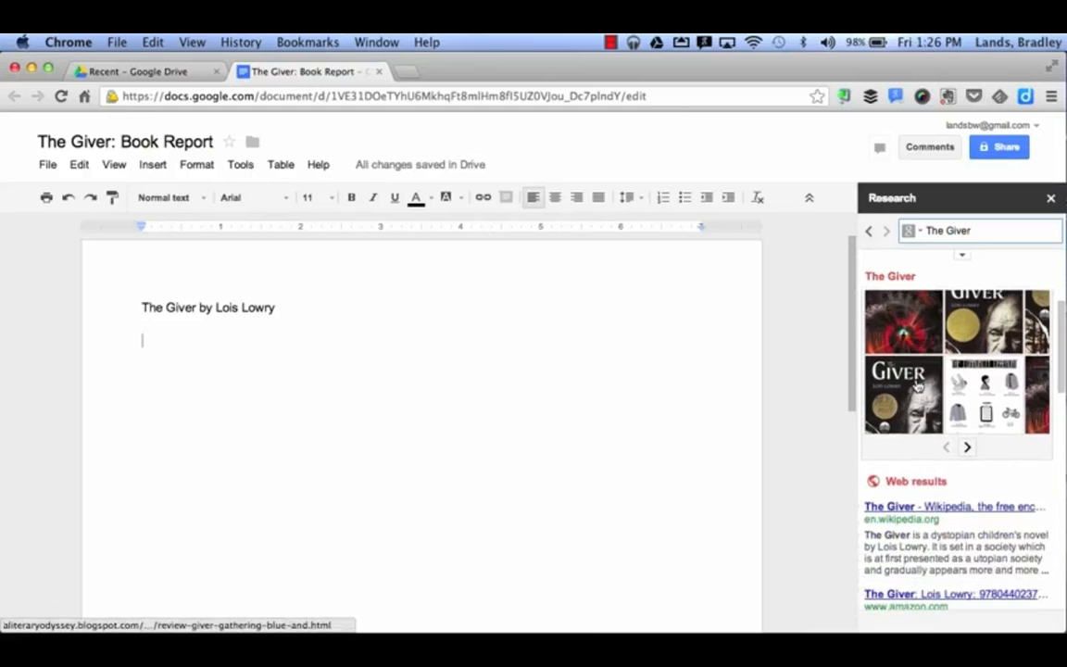
scroll(917, 383, "down", 2)
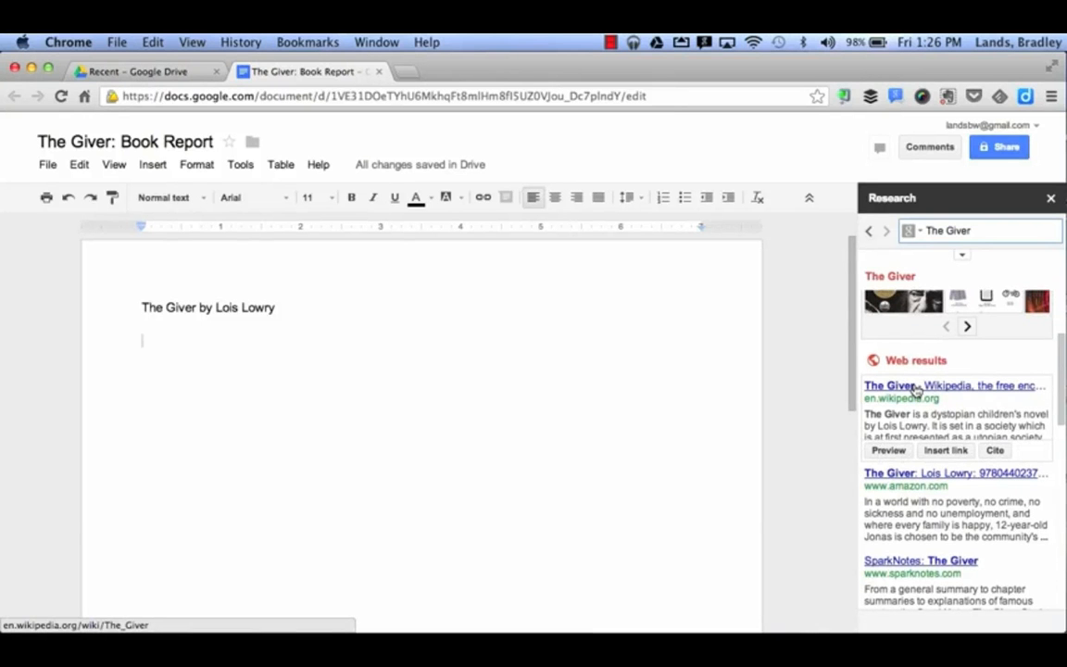
left_click(888, 451)
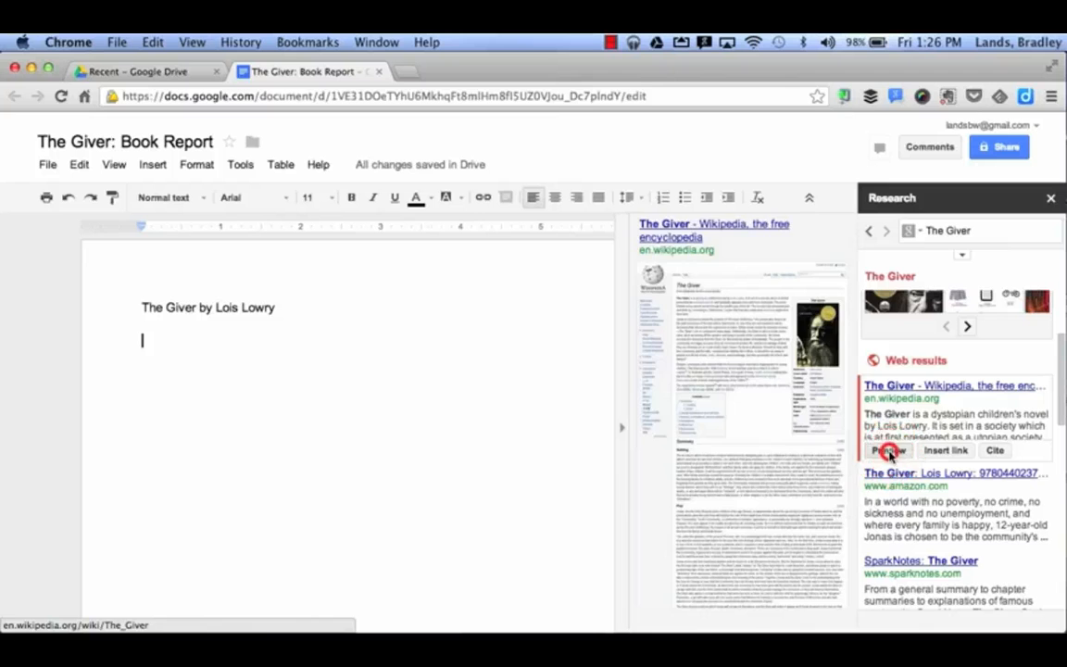
left_click(888, 451)
left_click(945, 450)
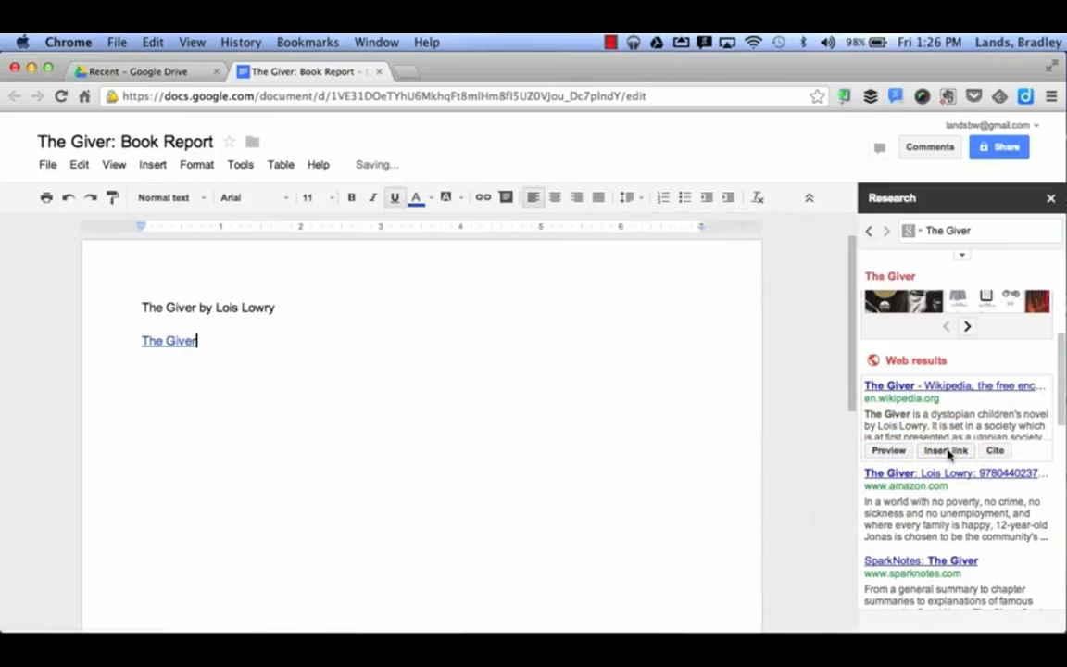
left_click(996, 450)
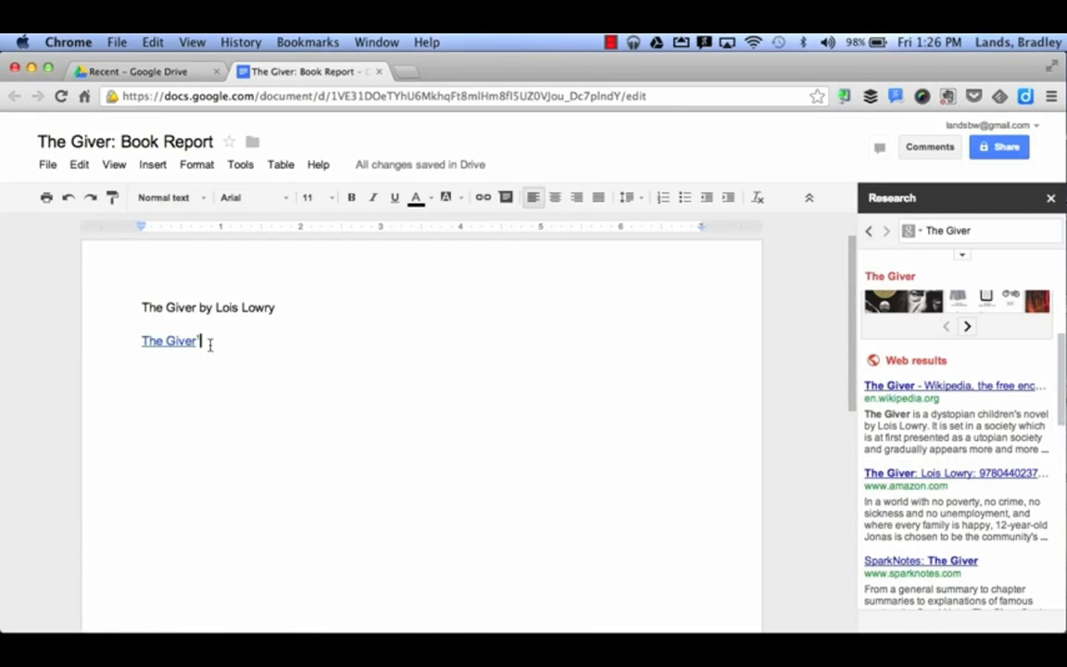
scroll(210, 344, "down", 10)
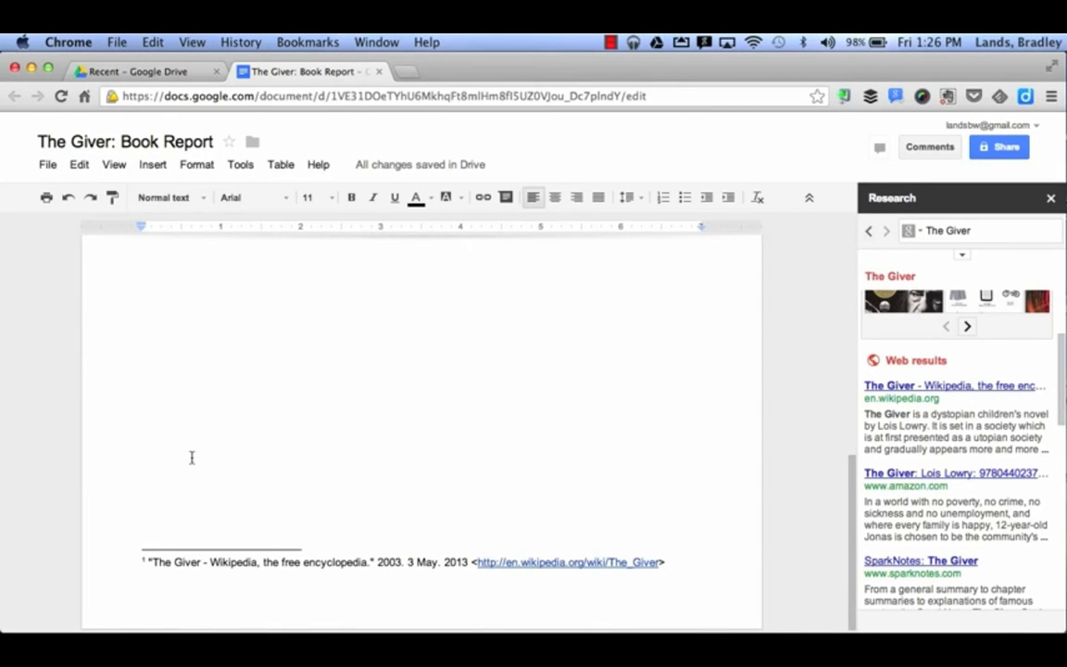
scroll(191, 458, "up", 10)
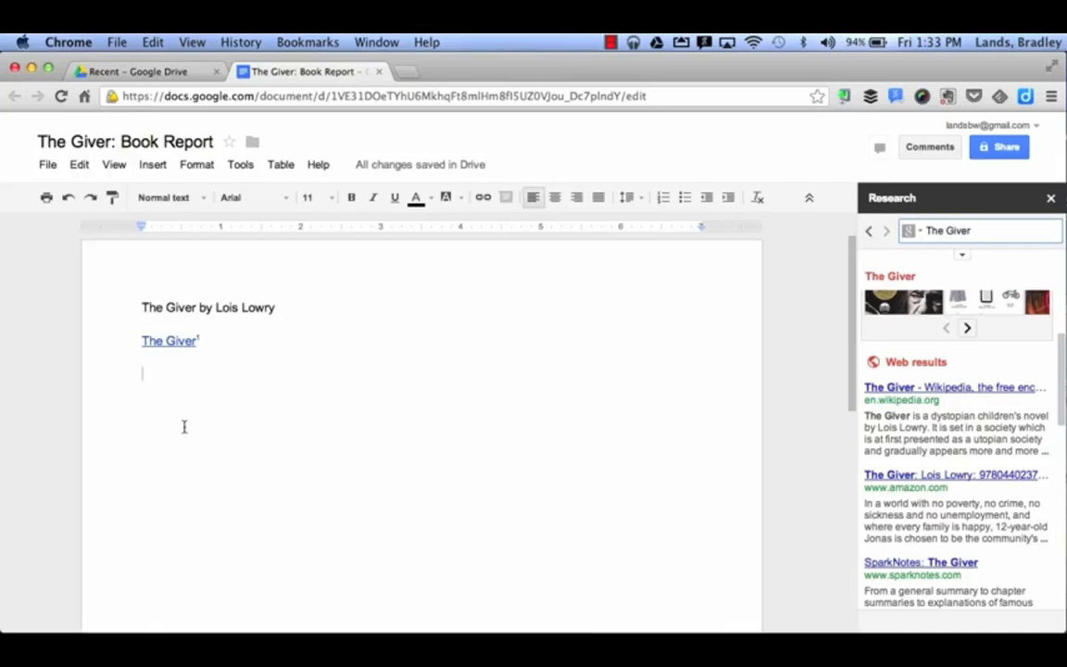
- Search Scholar in the Research pane for 'The Giver Lois Lowry'
left_click(907, 231)
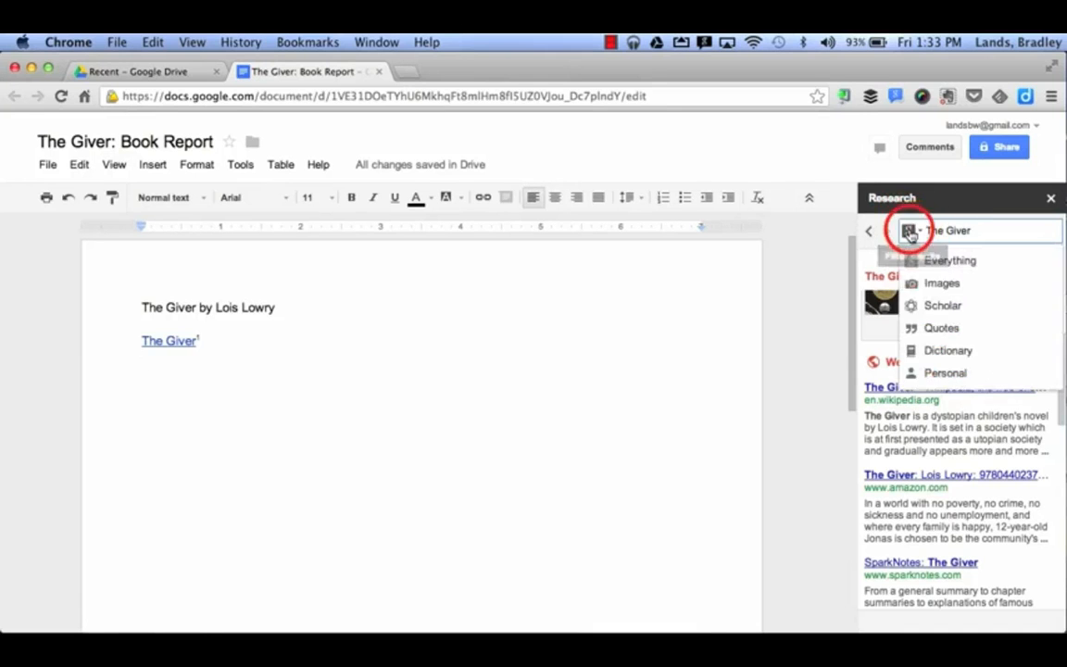
left_click(930, 304)
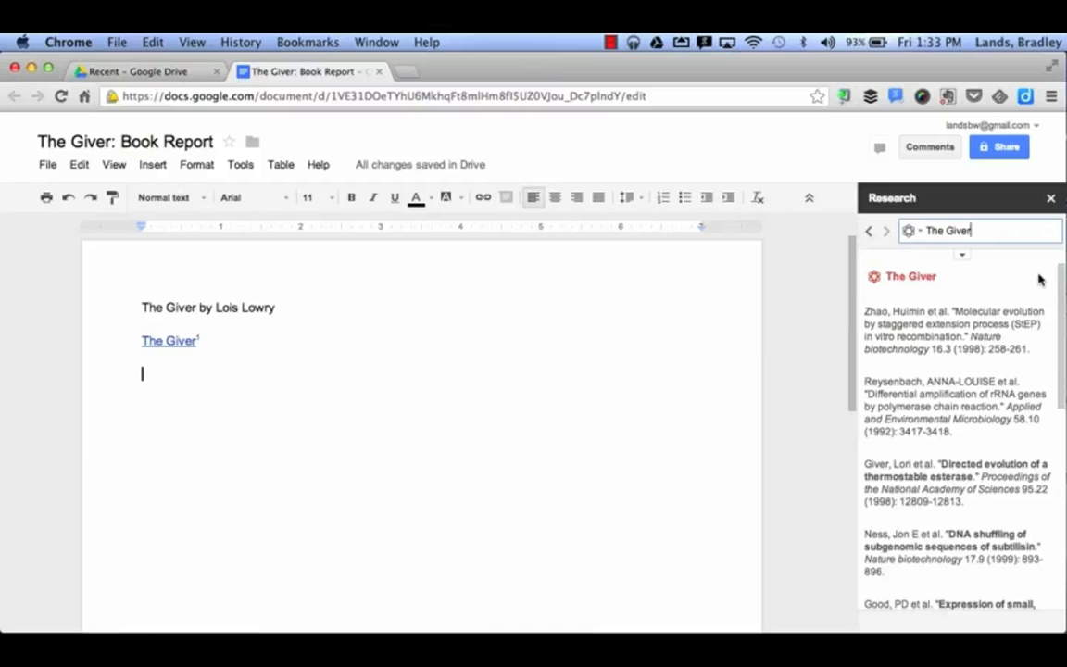
type("Lois Lowry")
key("Return")
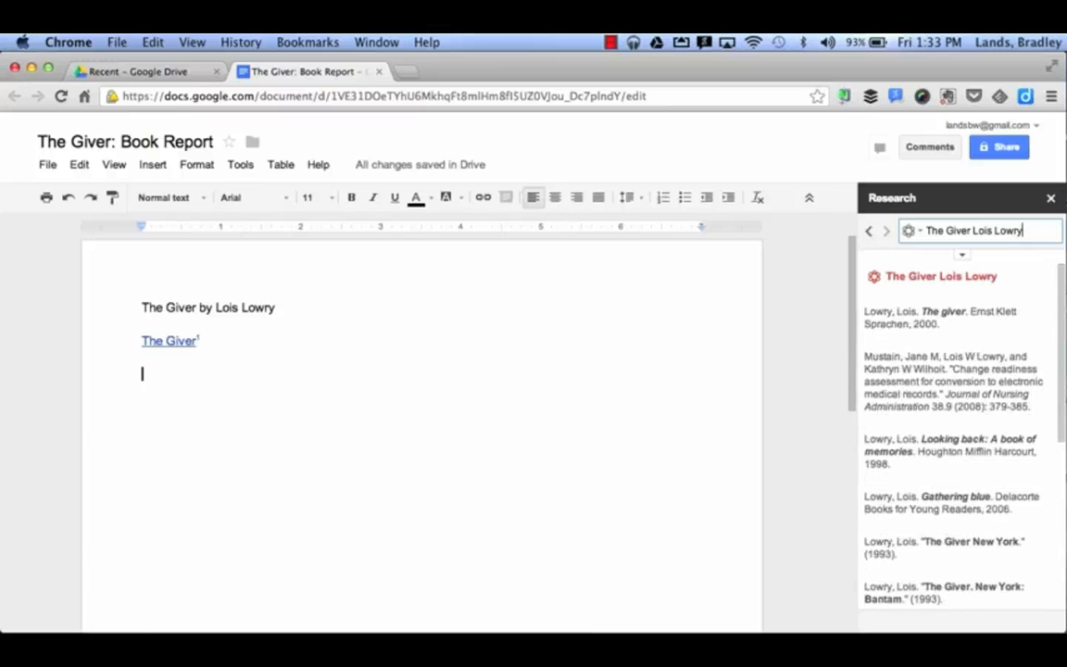
- Insert the APA citation for Lowry's The giver (2000) with footnote 2, then start a new line
left_click(963, 256)
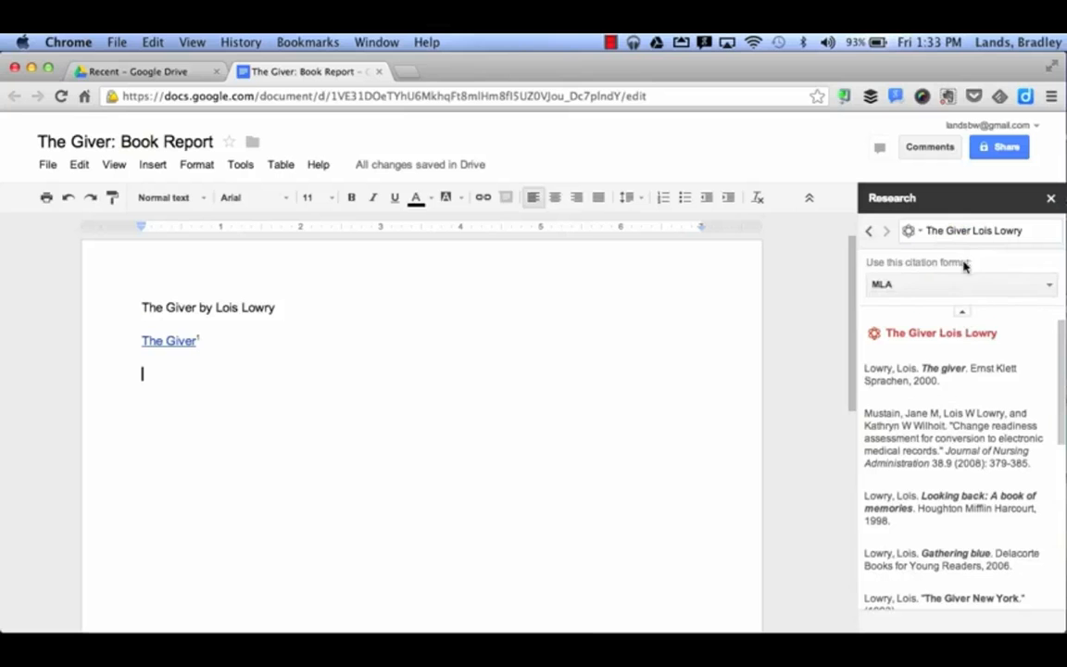
left_click(957, 289)
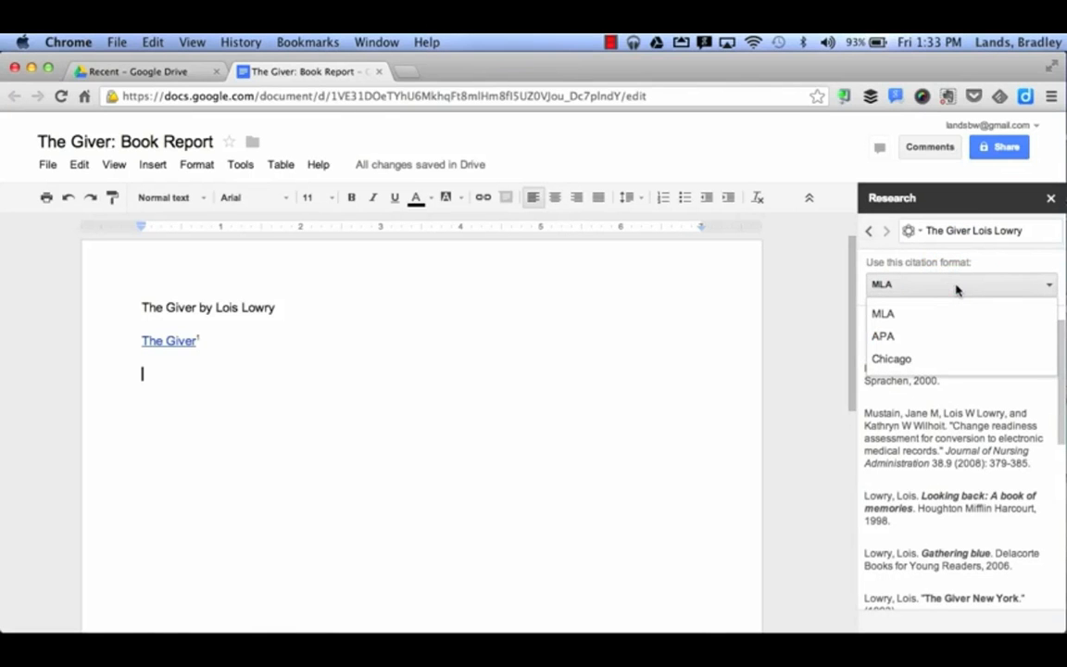
left_click(944, 339)
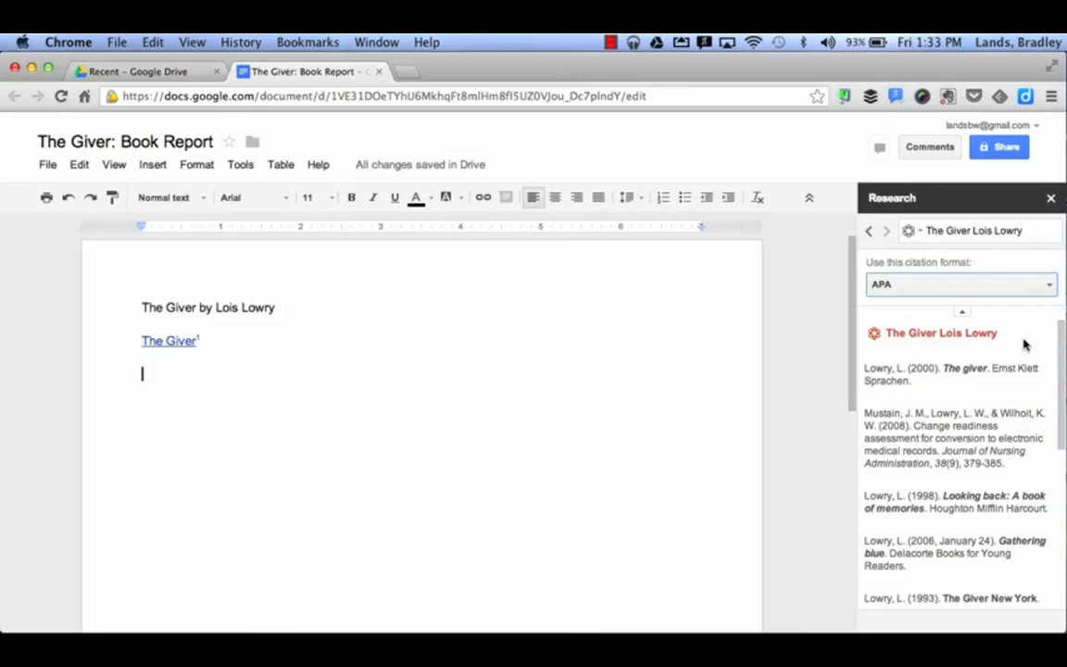
mouse_move(943, 370)
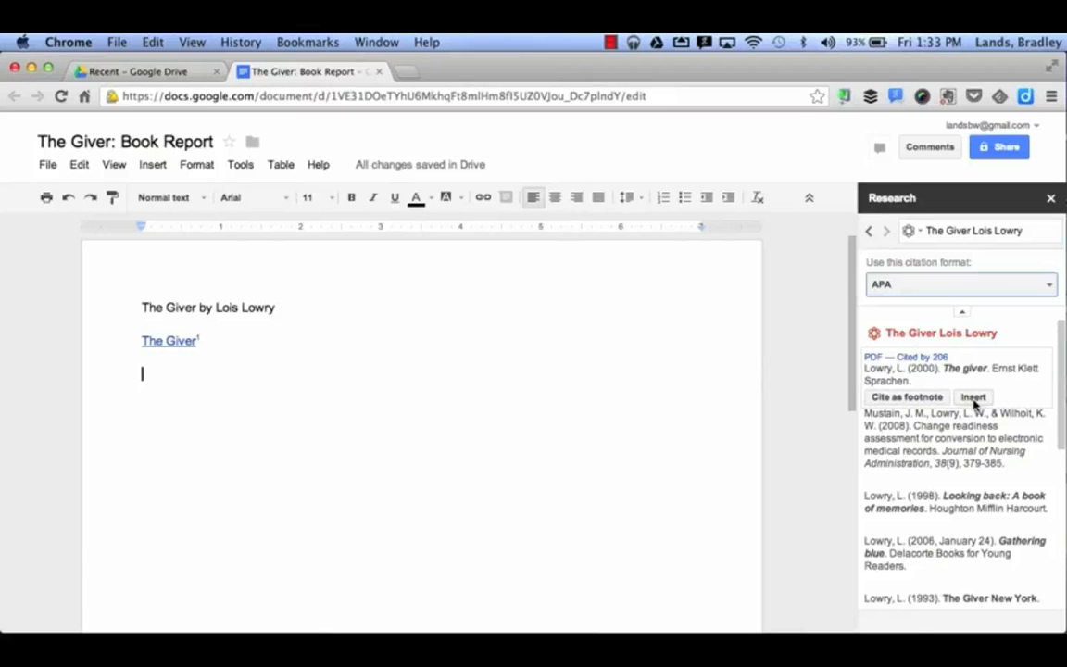
left_click(930, 400)
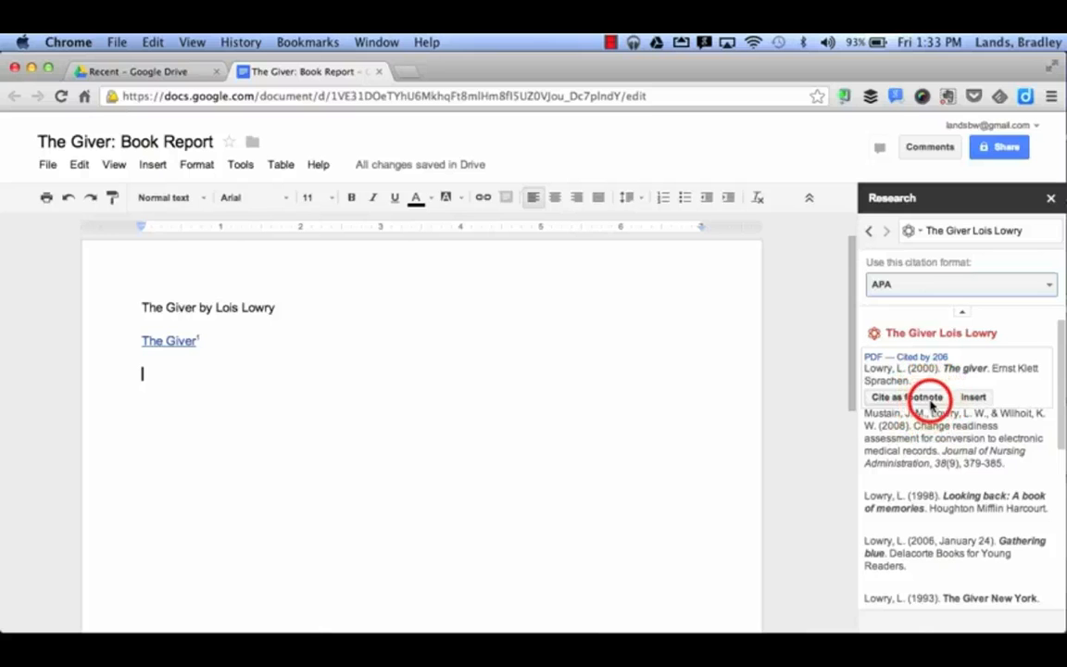
left_click(963, 400)
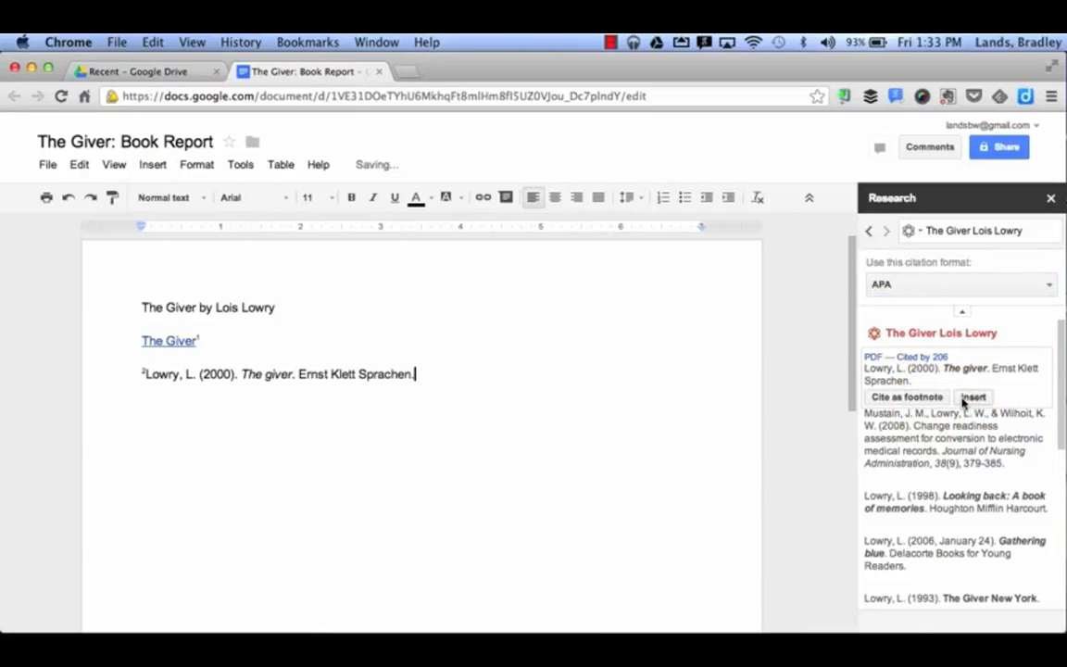
left_click(553, 374)
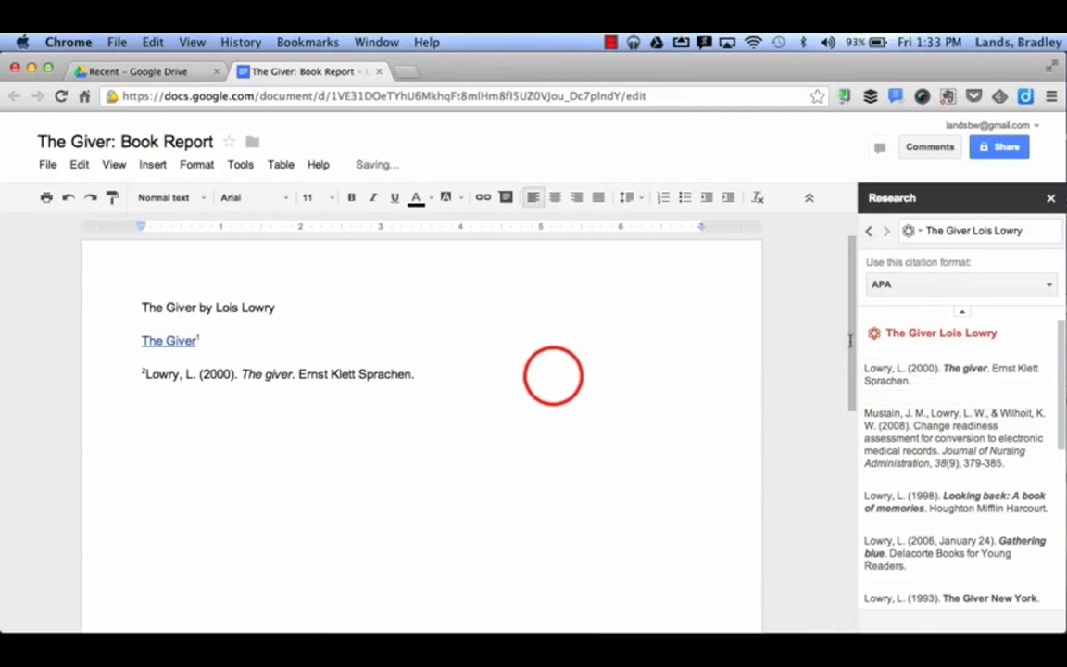
scroll(553, 374, "down", 5)
scroll(553, 375, "down", 3)
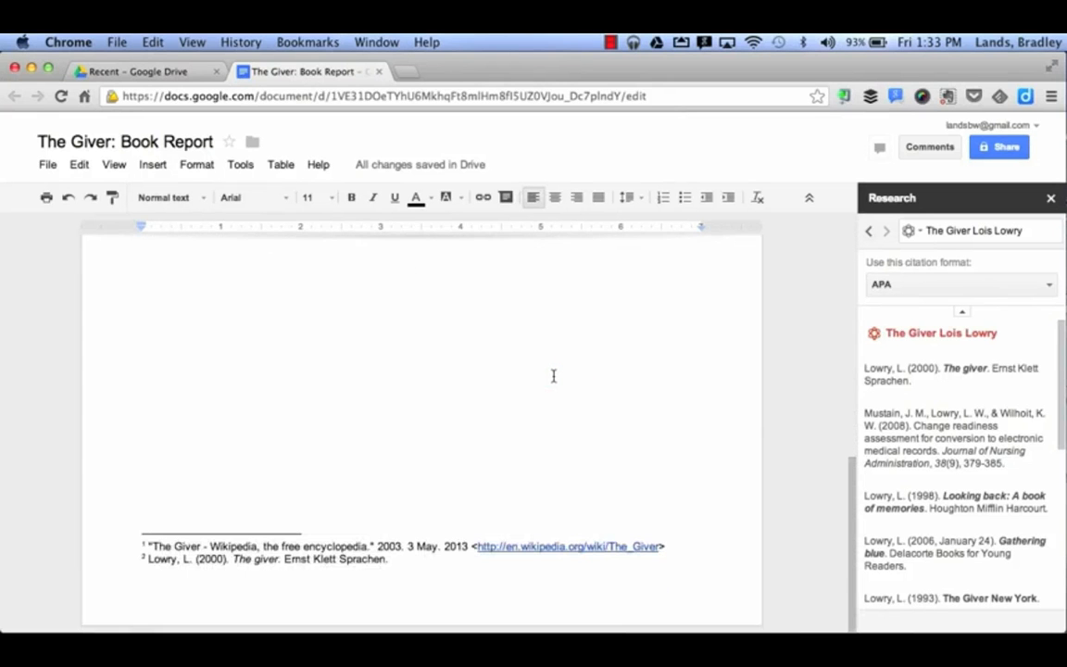
scroll(553, 375, "up", 6)
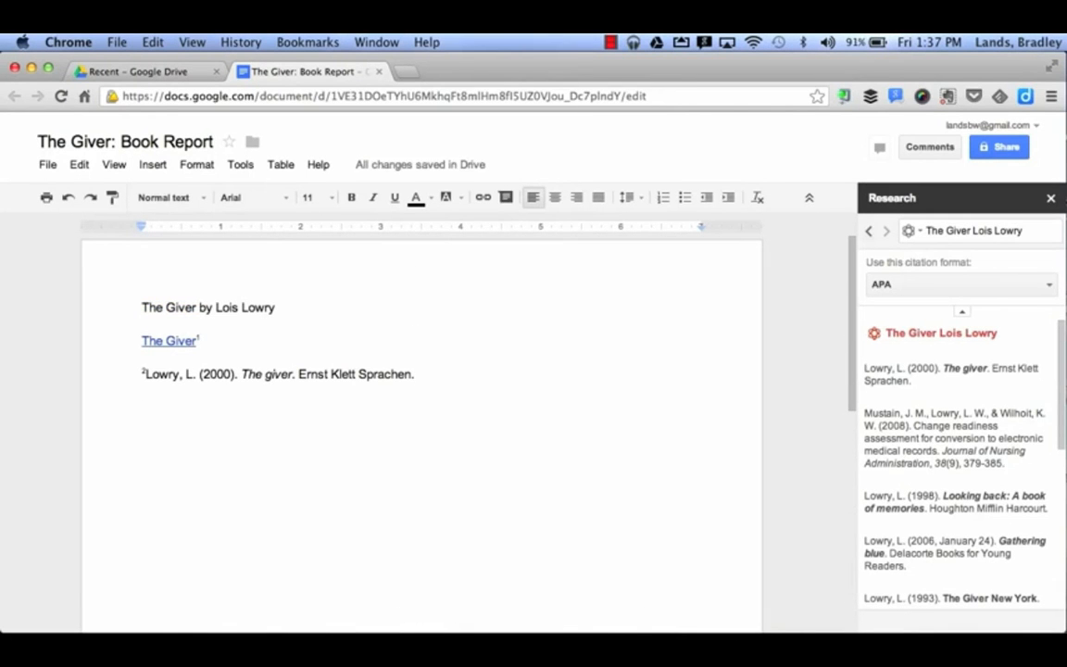
key("Return")
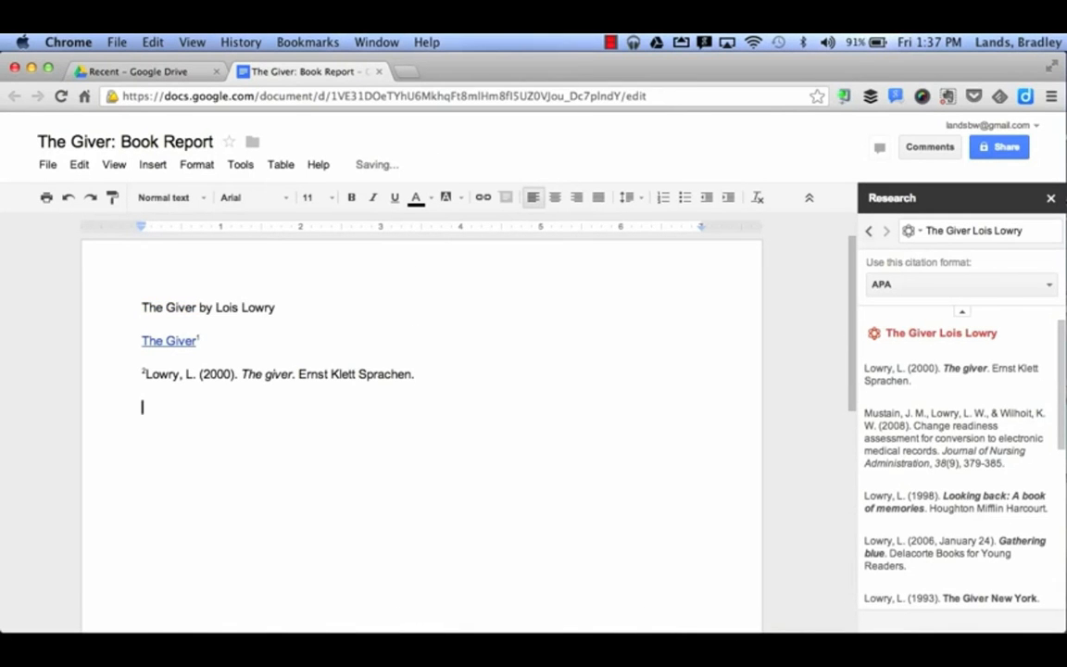
- Switch Research to image search, limited to images free for commercial use
left_click(911, 231)
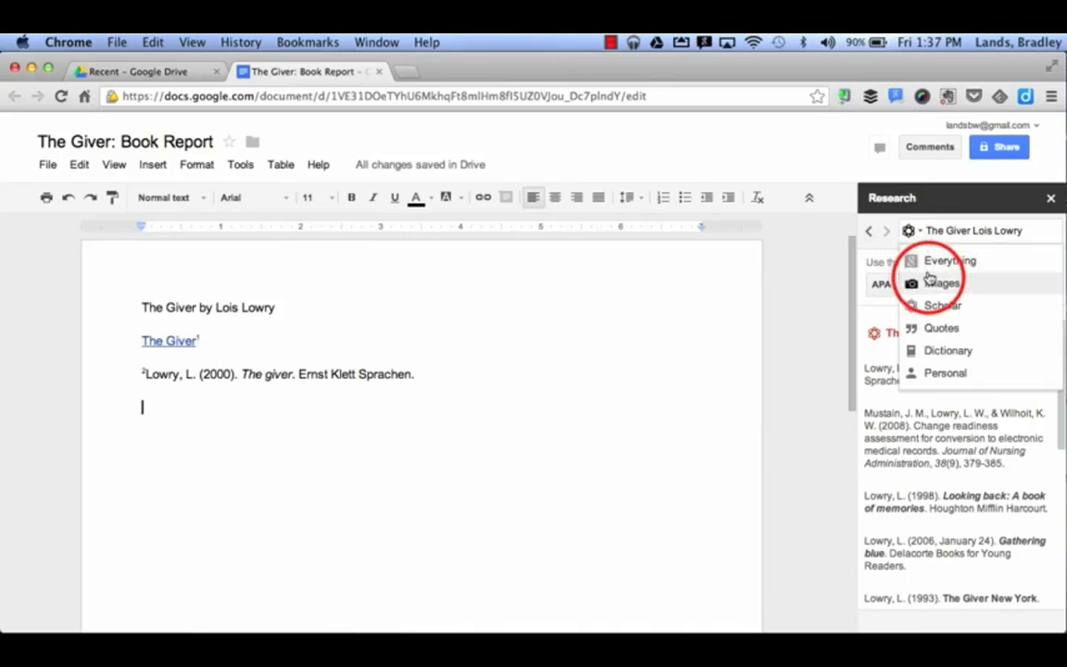
left_click(907, 280)
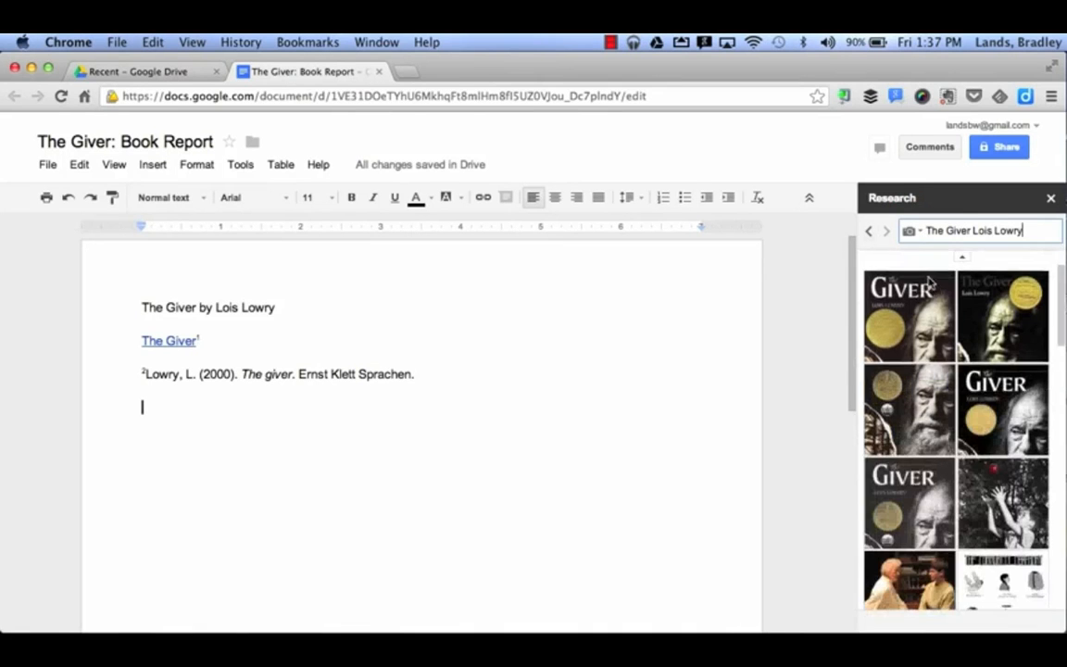
left_click(963, 260)
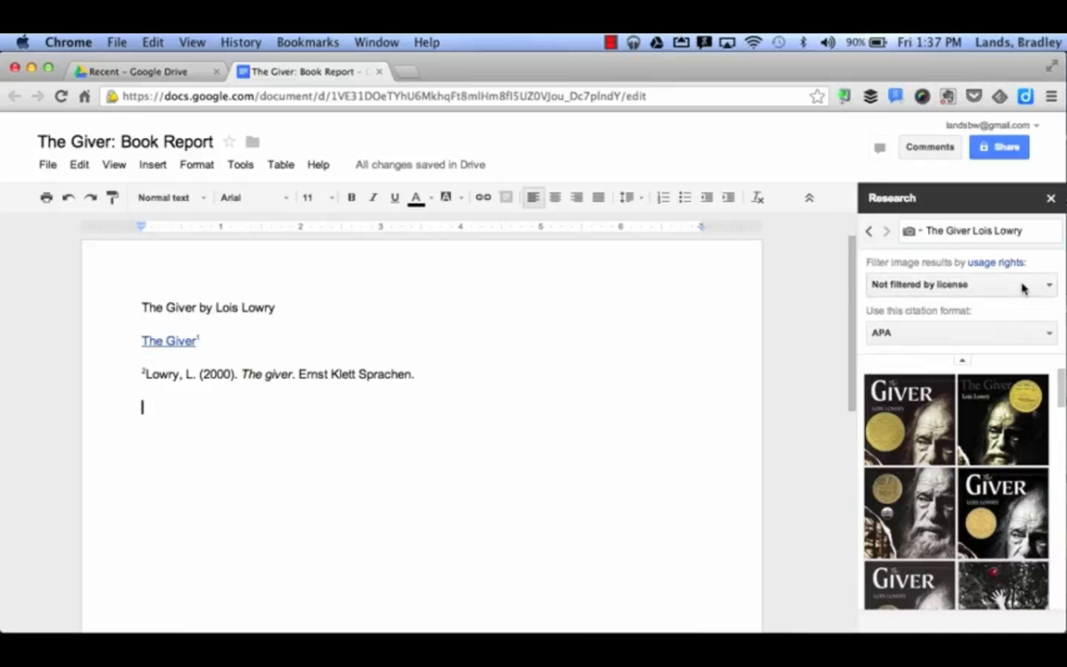
left_click(1022, 288)
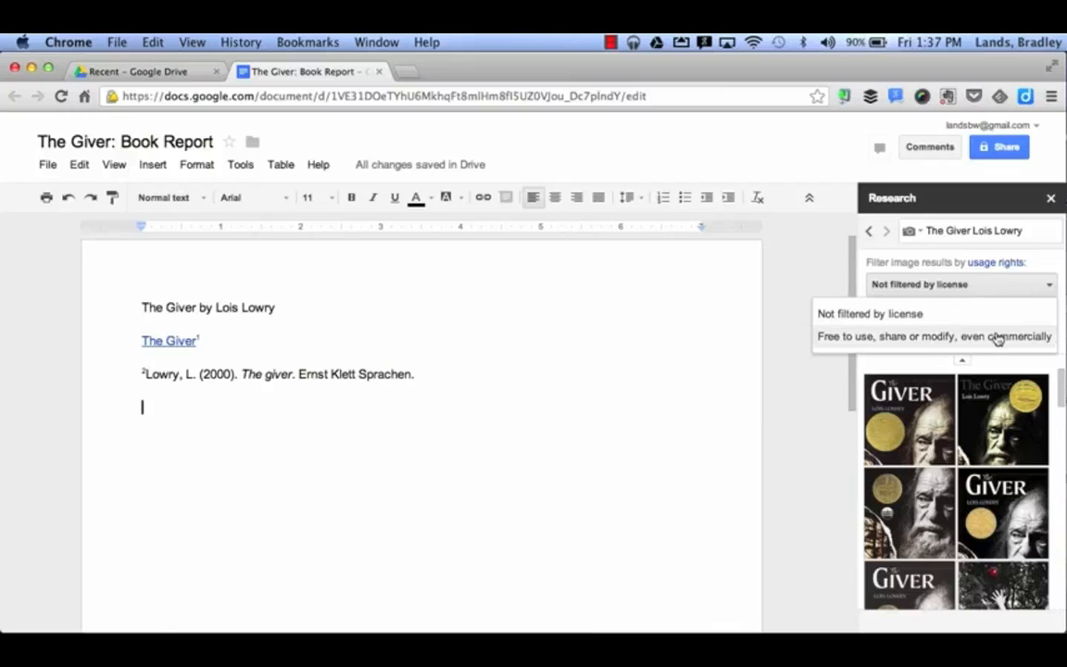
left_click(997, 337)
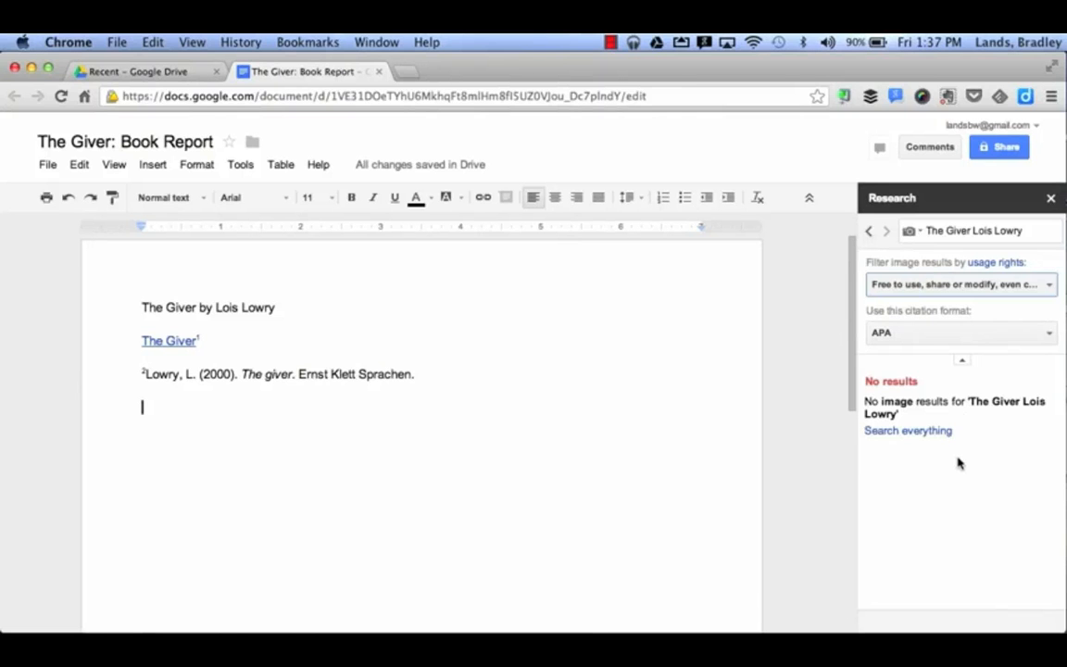
- Search images for 'The Giver' and place the cover image below the citation, credited as footnote 3
left_click(1025, 229)
left_click(1025, 228)
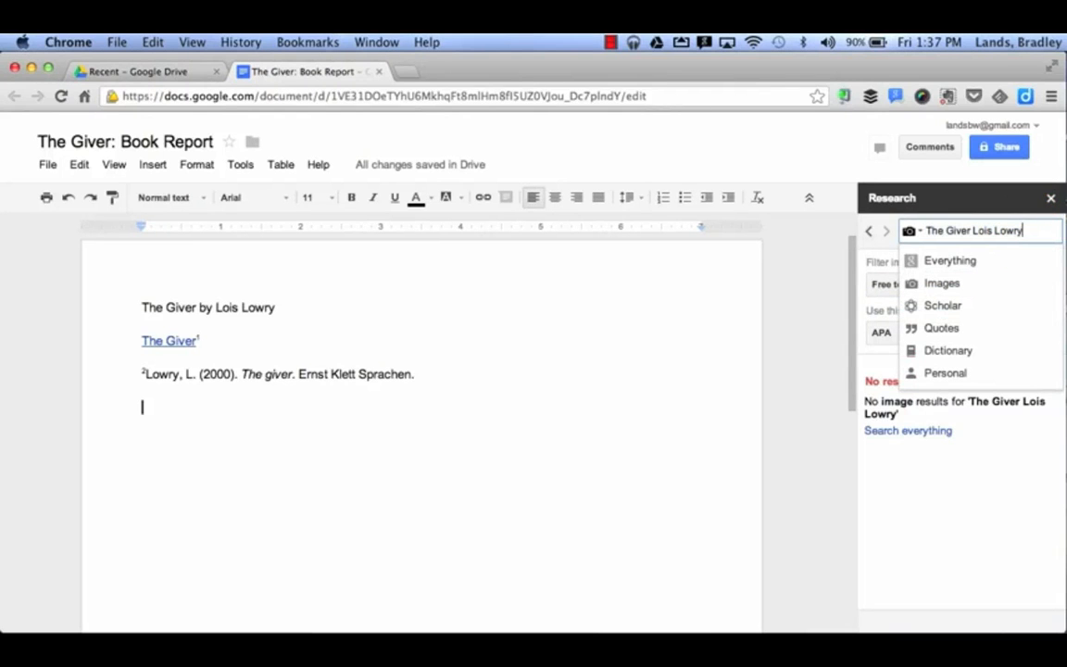
key("BackSpace")
key("BackSpace")
key("BackSpace")
key("BackSpace")
key("BackSpace")
key("BackSpace")
key("BackSpace")
key("BackSpace")
key("BackSpace")
key("BackSpace")
key("BackSpace")
key("Return")
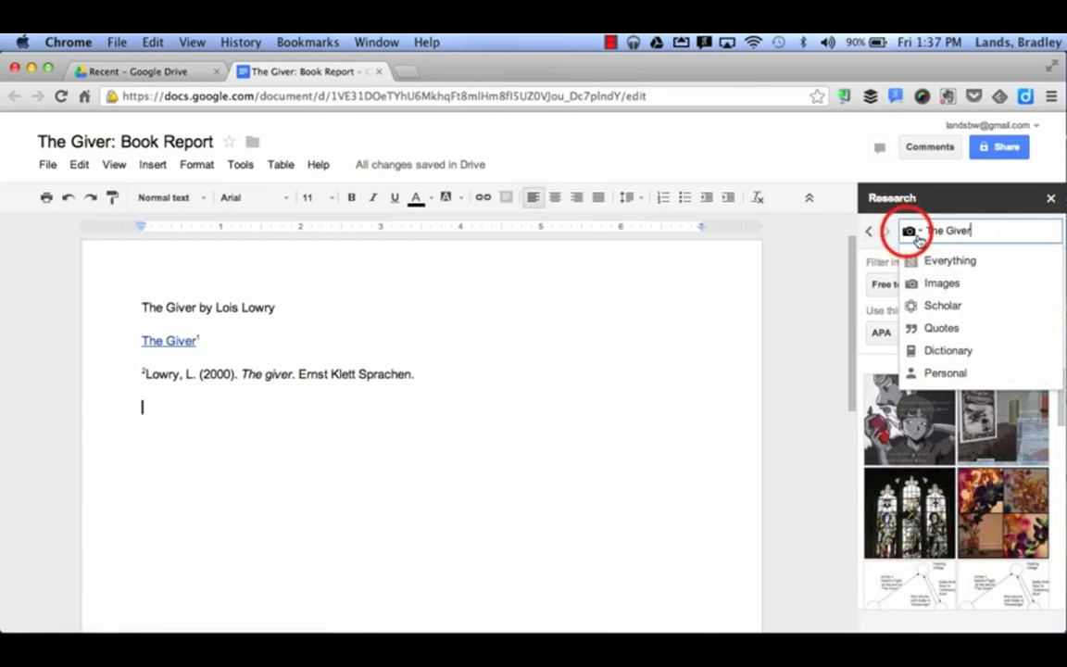
left_click(906, 230)
scroll(916, 426, "down", 5)
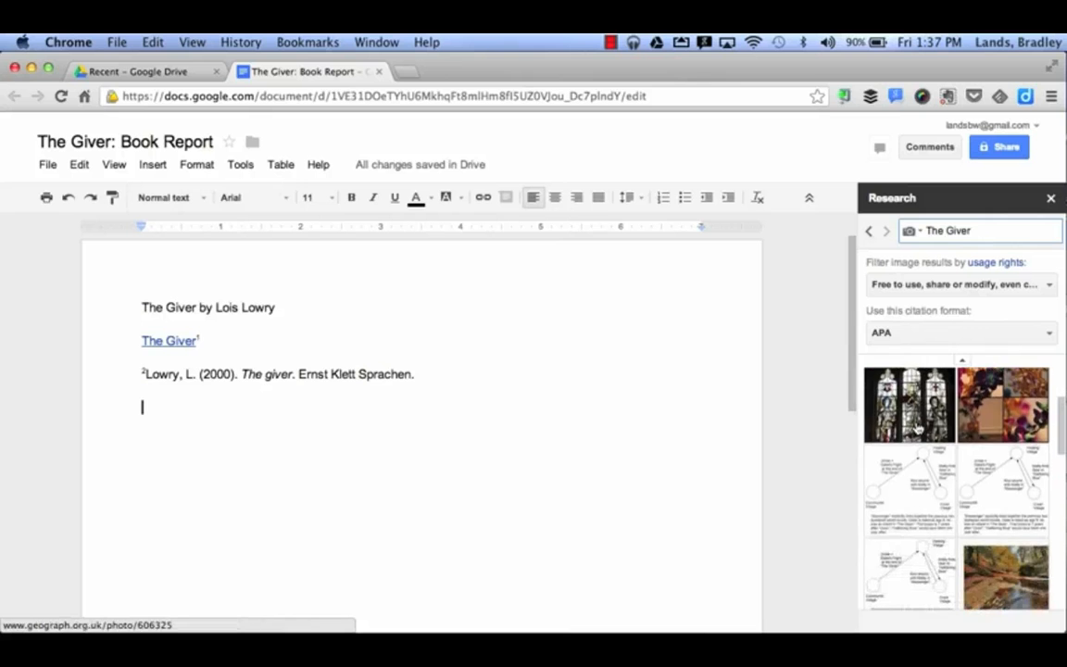
scroll(917, 428, "down", 1)
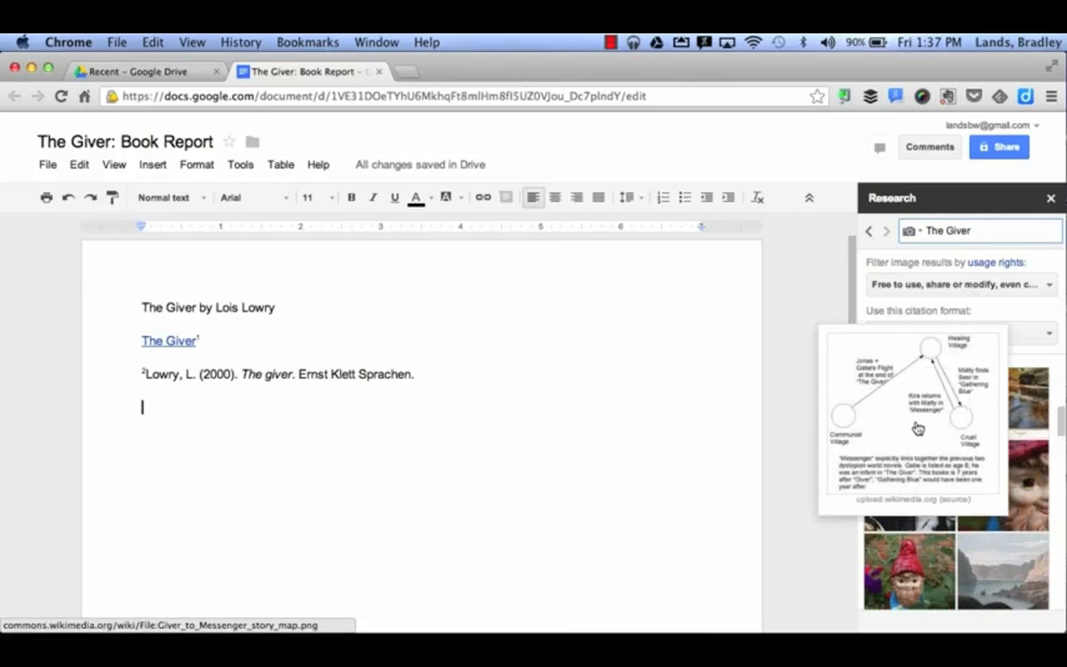
mouse_move(917, 530)
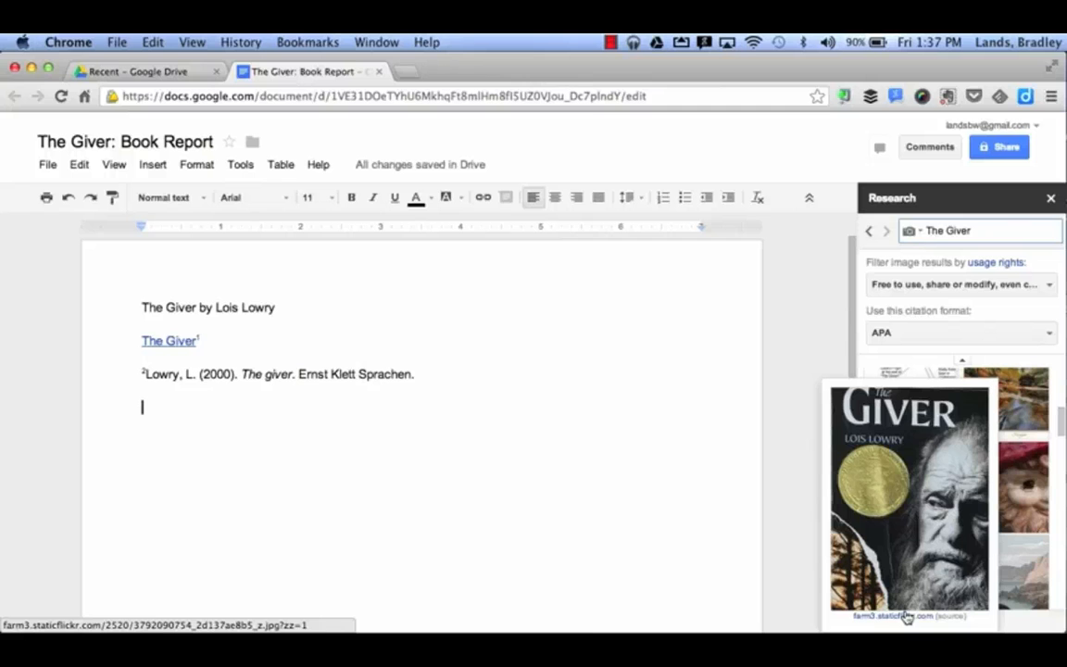
left_click_drag(914, 566, 217, 596)
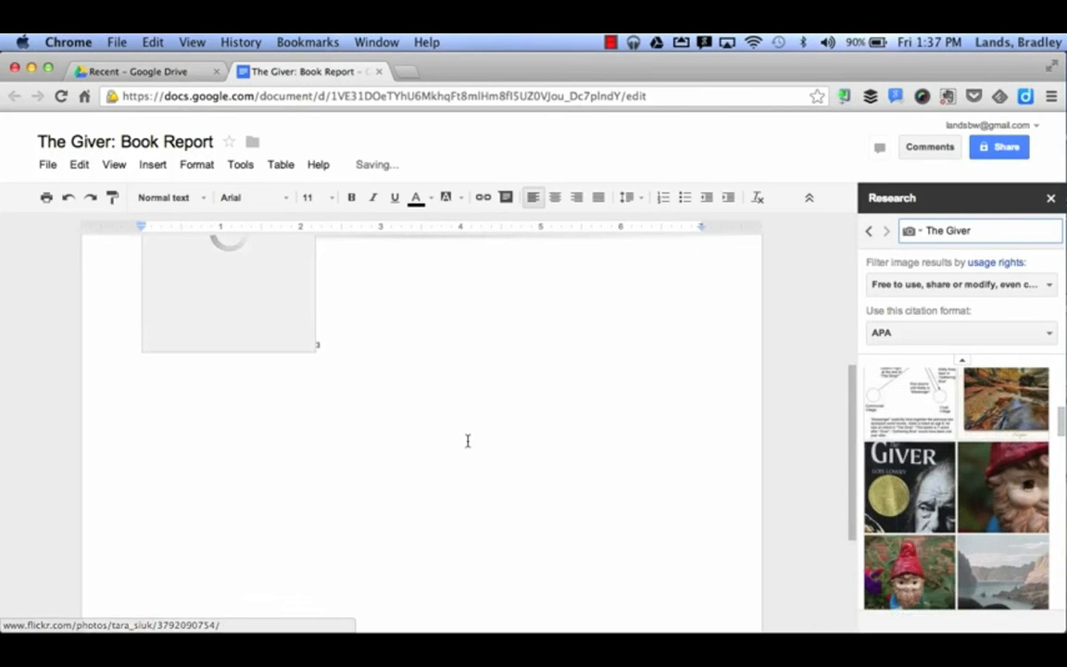
scroll(468, 440, "up", 2)
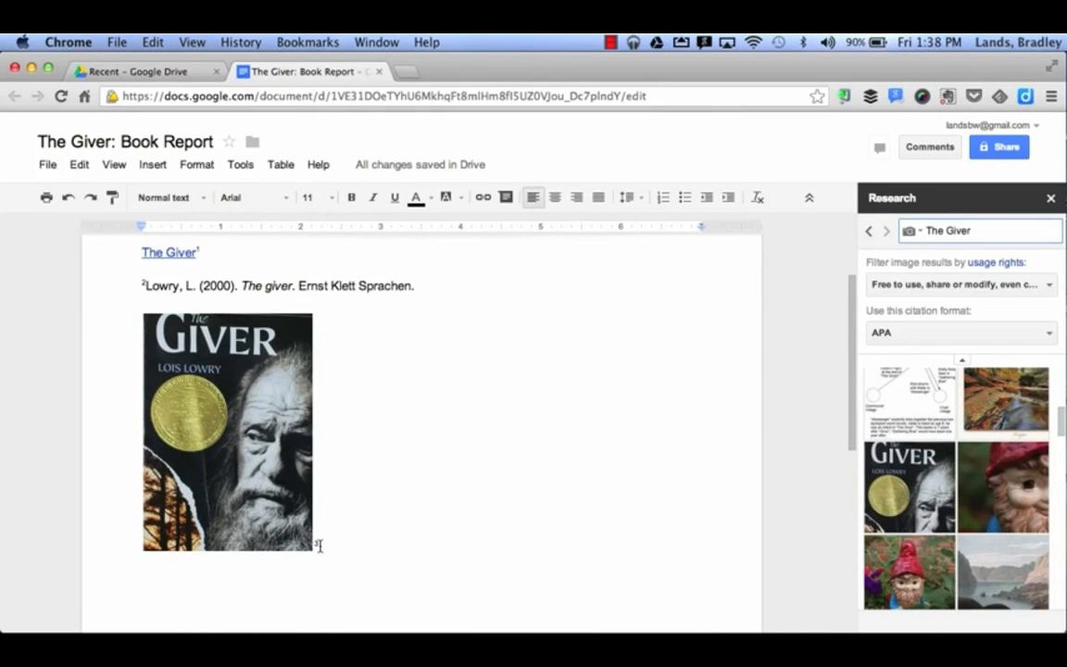
scroll(318, 546, "down", 5)
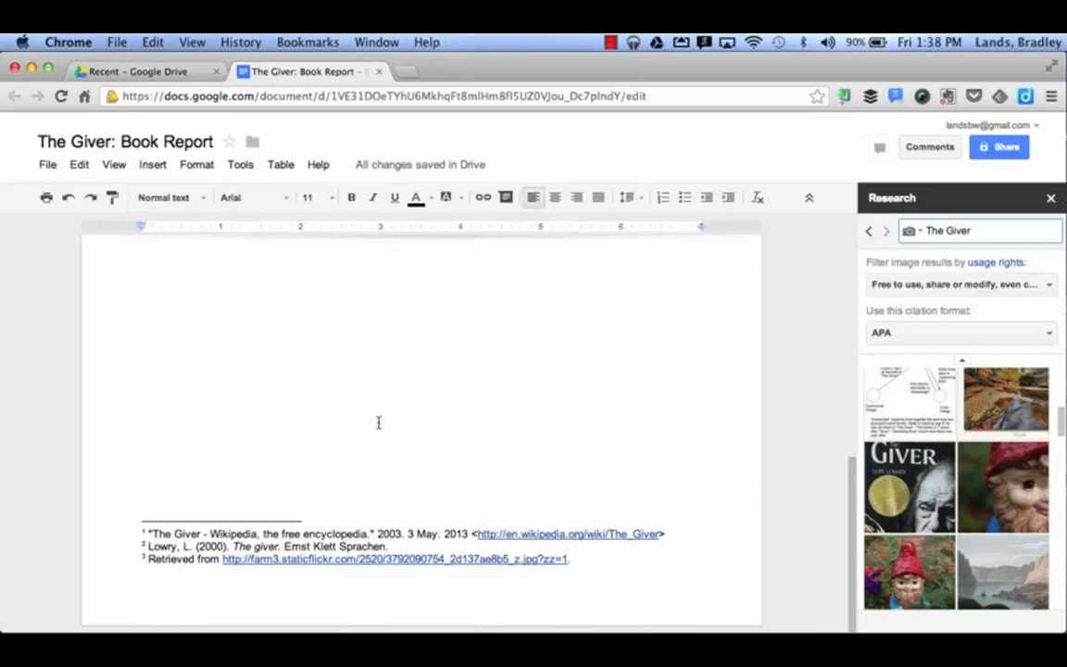
scroll(377, 422, "up", 1)
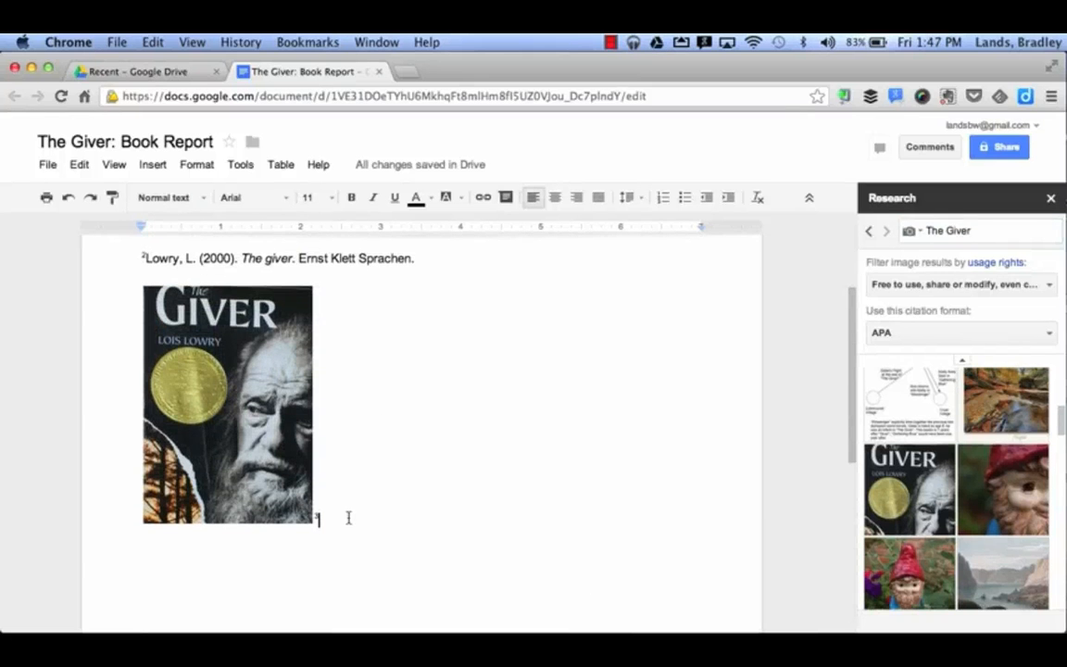
- Add a new line below the image and switch Research to Quotes
key("Return")
left_click(912, 231)
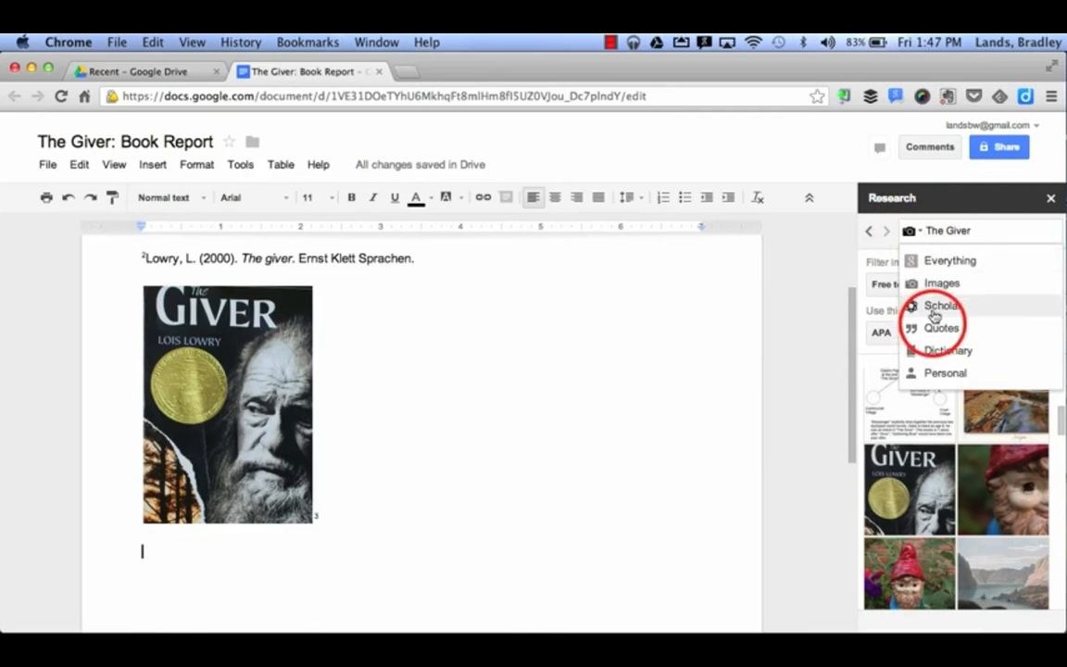
left_click(925, 328)
- Search quotes for 'Lois Lowry' and insert her theater-and-books quote with footnote 4
left_click(949, 224)
left_click(951, 225)
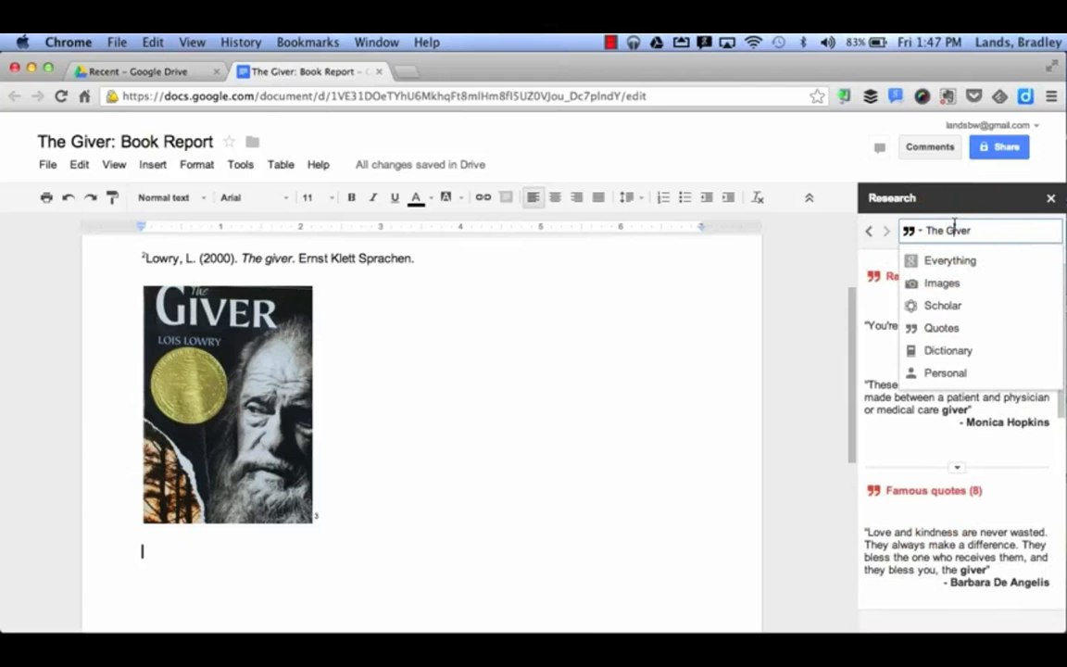
left_click_drag(970, 230, 923, 228)
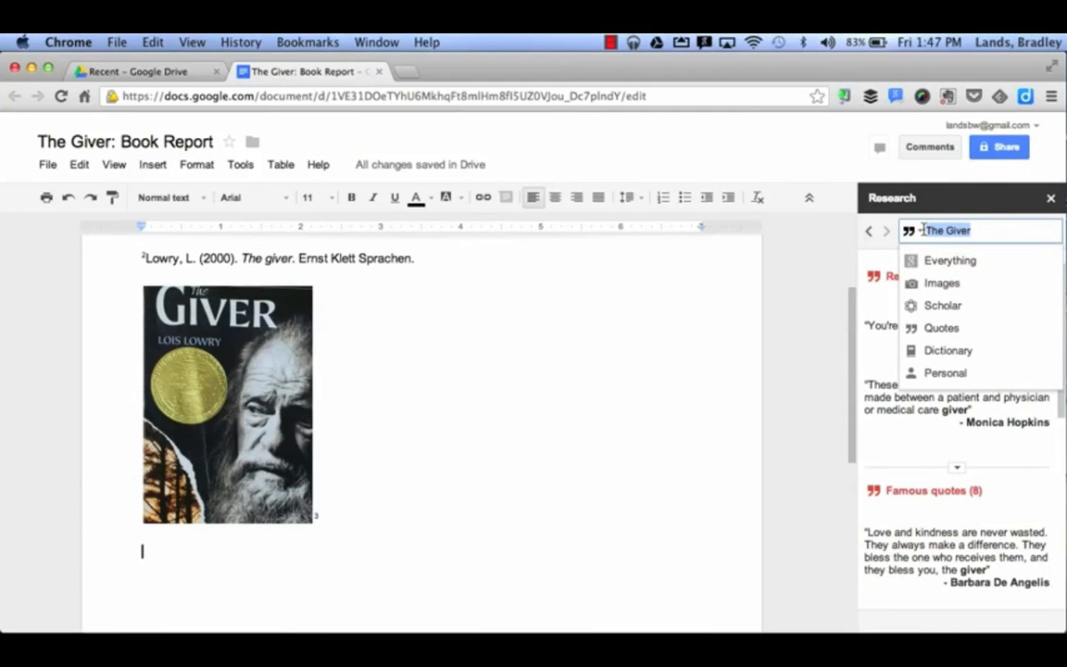
type("Lois Lowry")
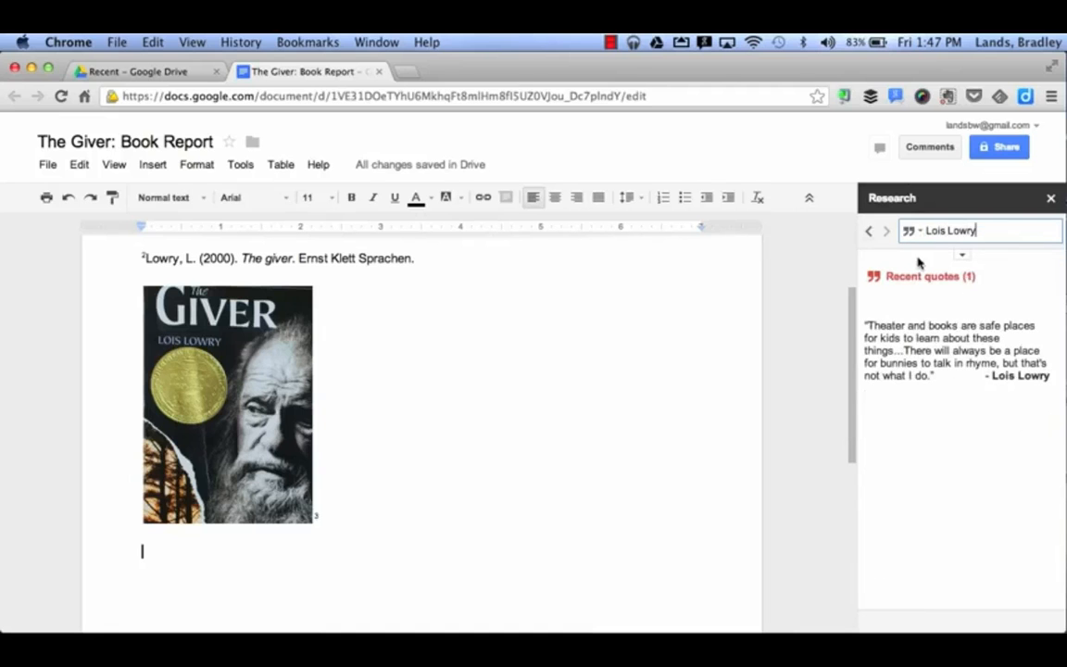
mouse_move(912, 333)
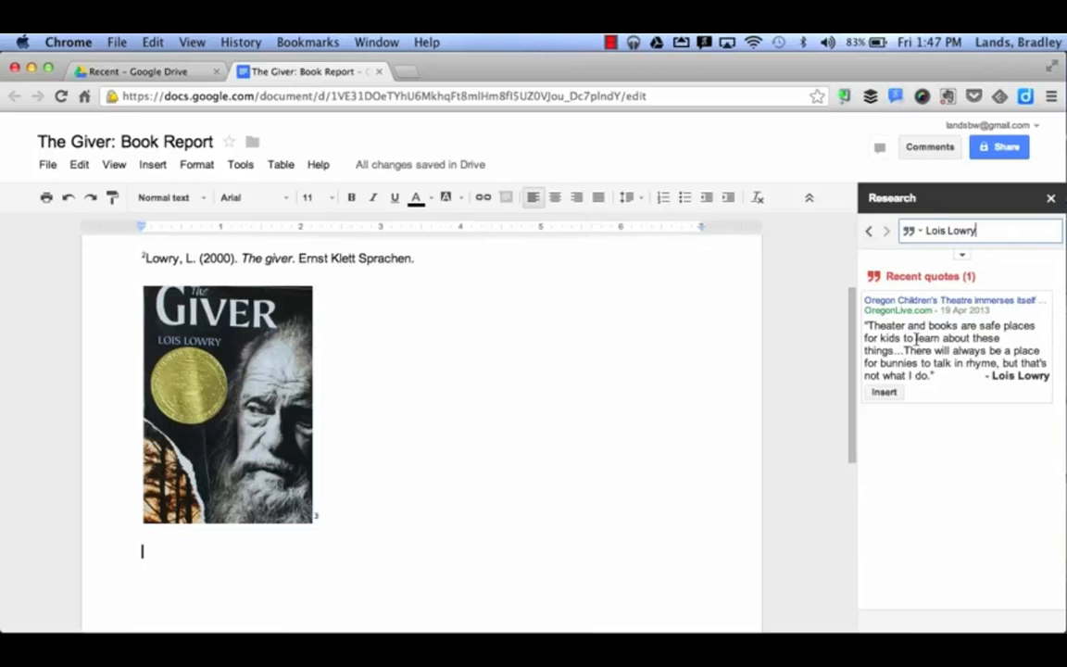
left_click(891, 392)
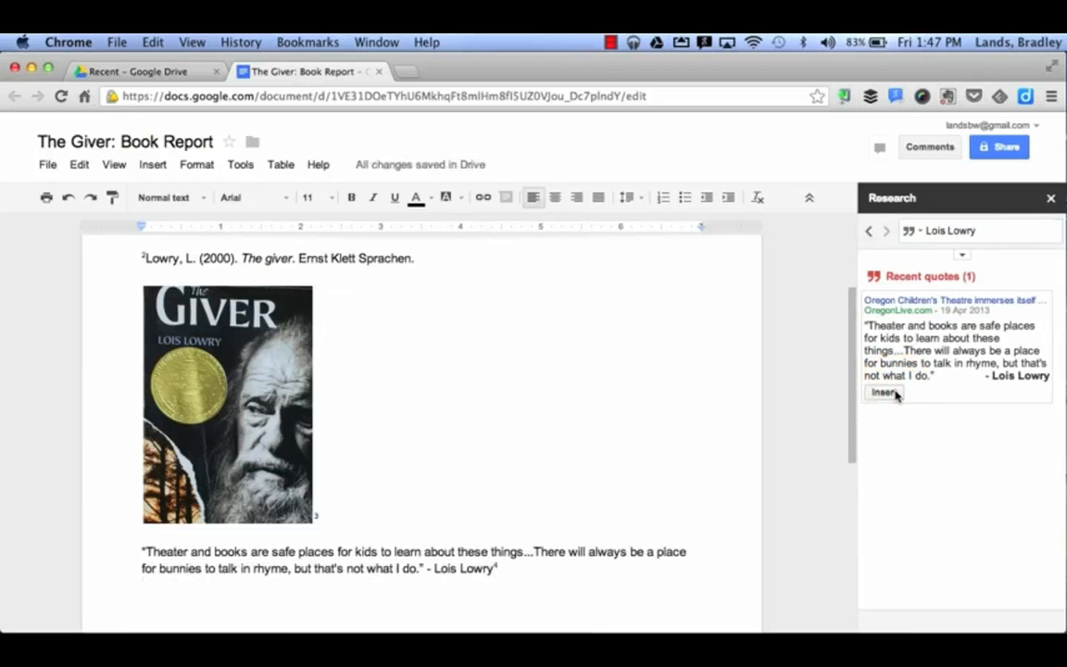
scroll(616, 419, "down", 5)
scroll(617, 420, "down", 3)
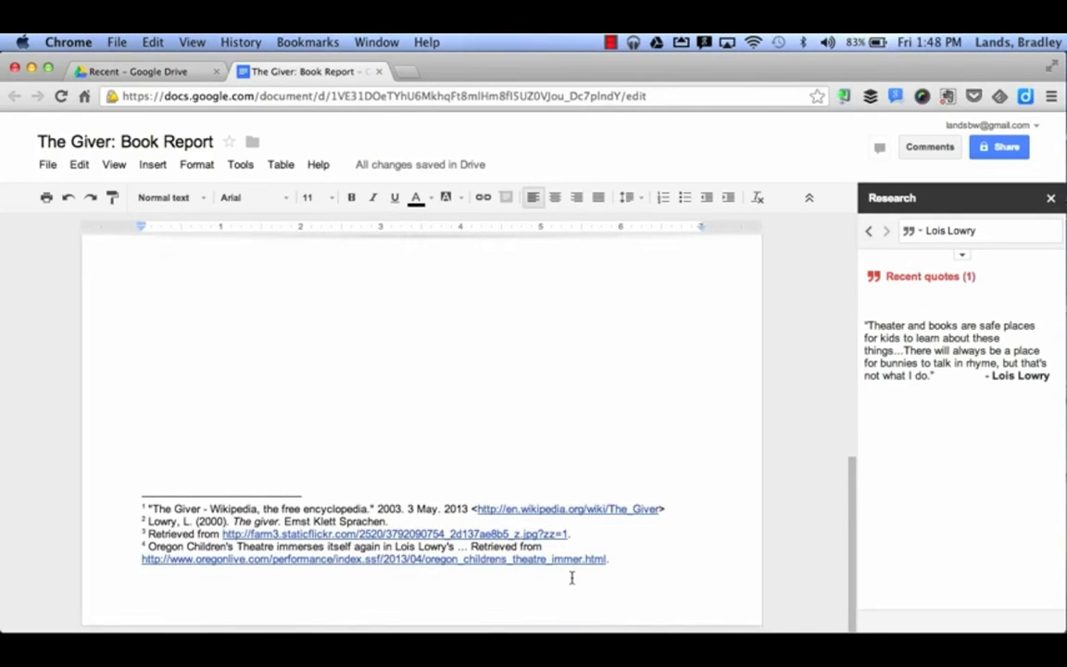
scroll(601, 401, "up", 5)
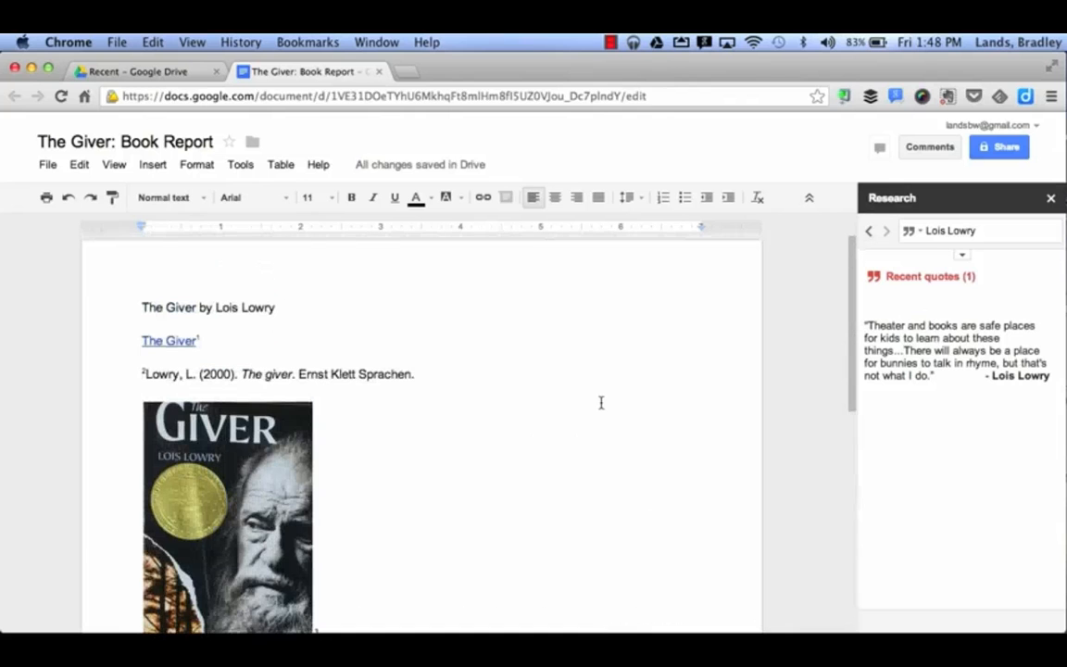
left_click(912, 231)
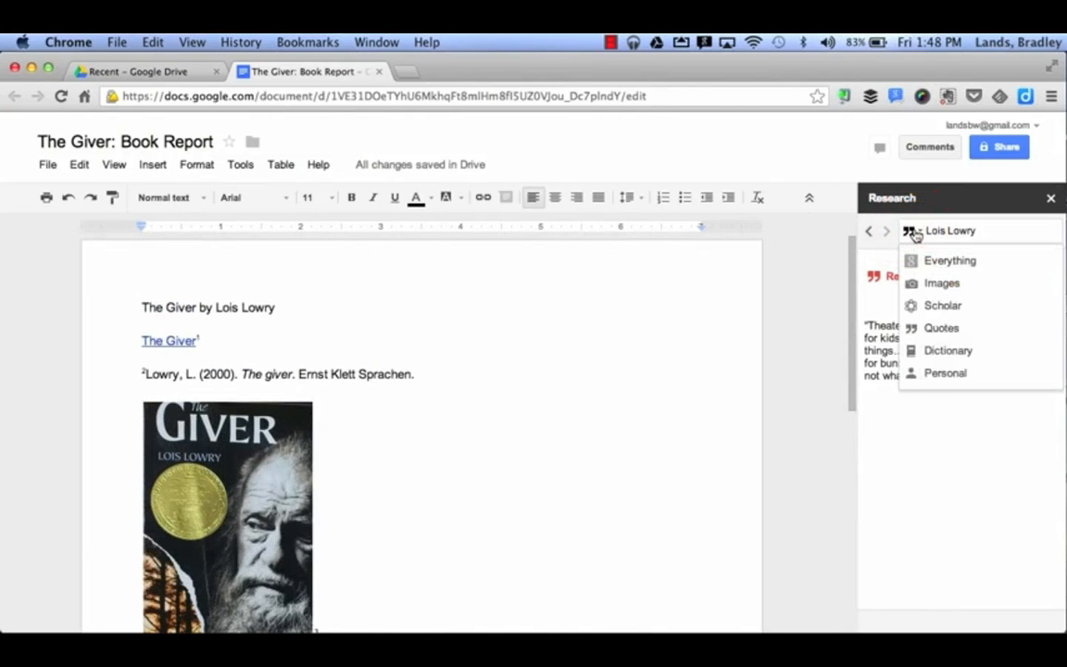